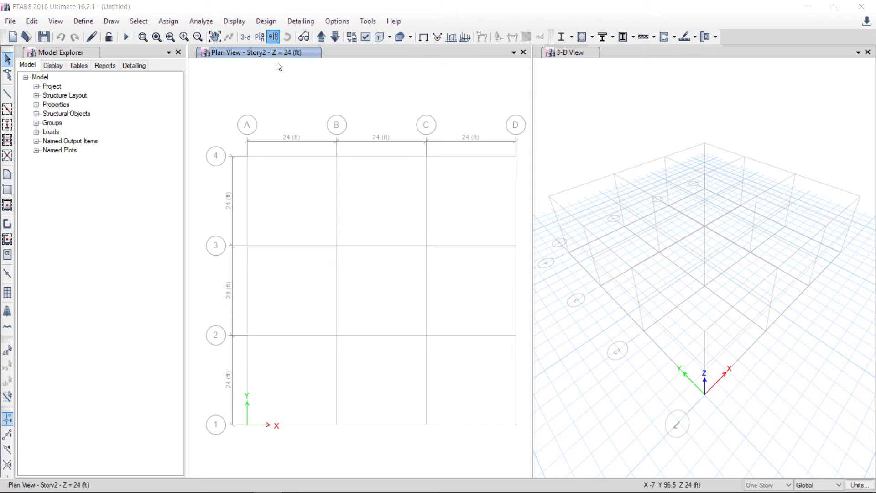
Step: Switch the plan view to the elevation along grid line 1
left_click(273, 36)
left_click(339, 209)
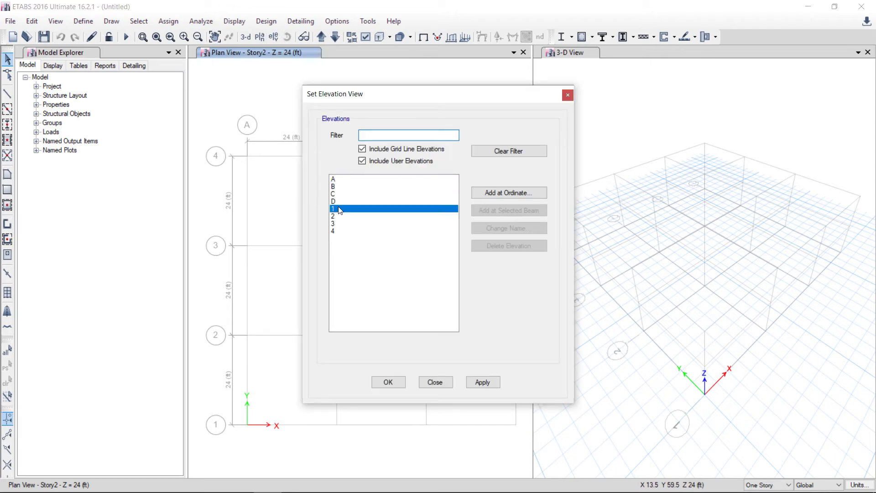
left_click(478, 383)
left_click(389, 384)
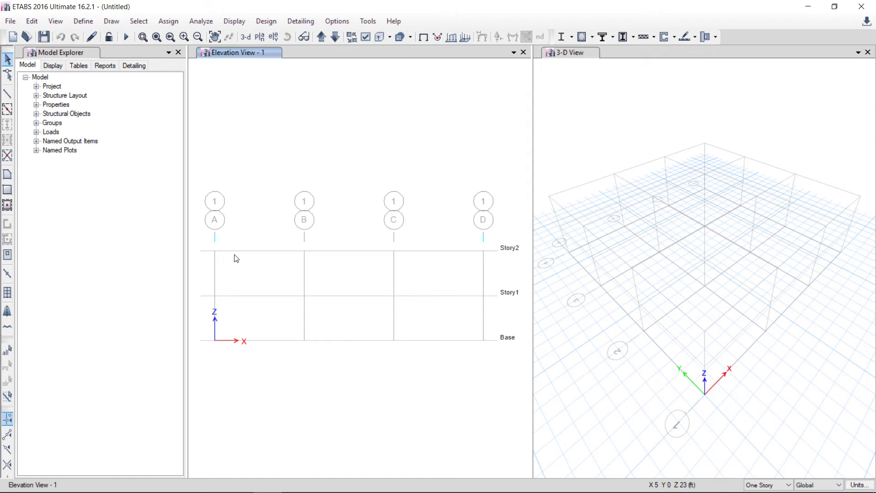
Step: Review the defined materials, including the 4000Psi concrete and A615Gr60 rebar
left_click(78, 24)
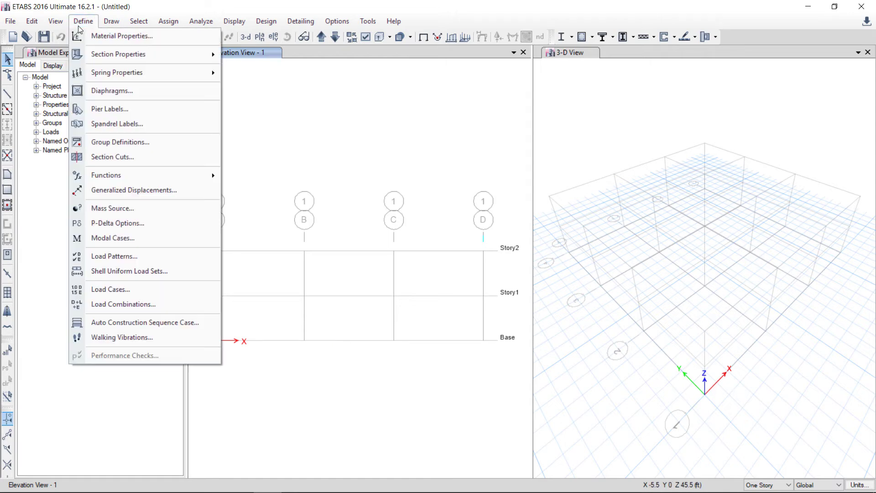
left_click(119, 38)
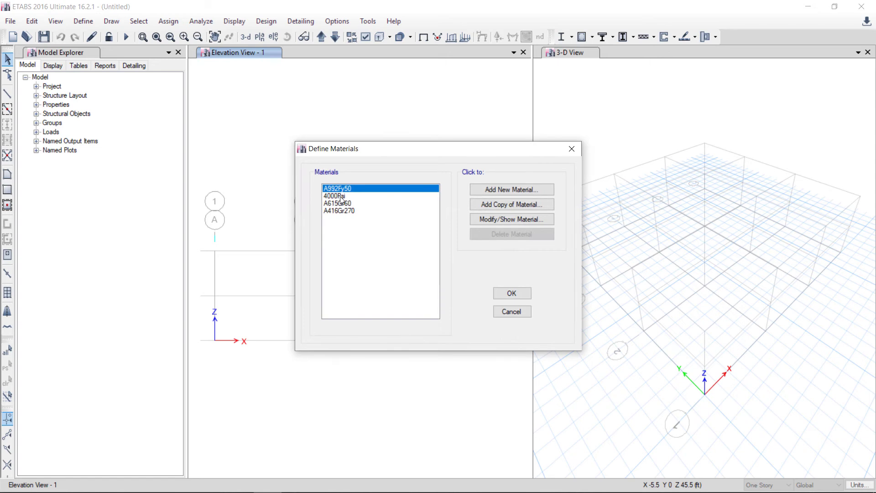
left_click(345, 196)
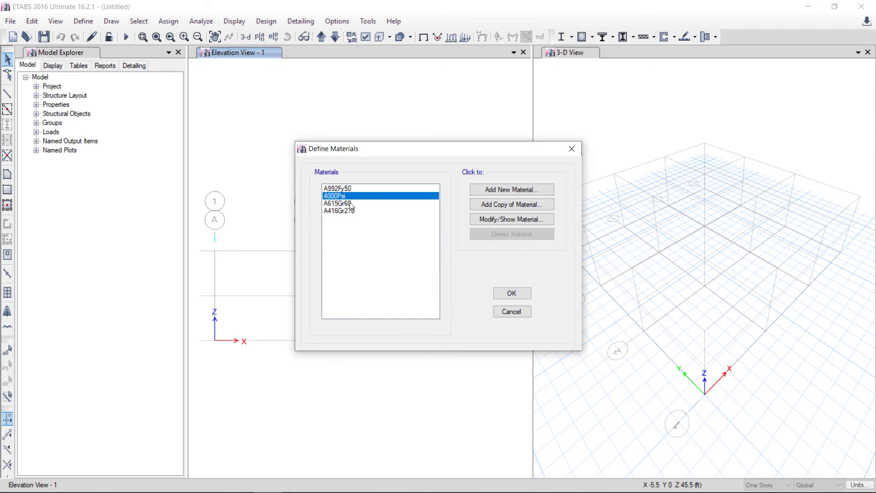
left_click(347, 203)
left_click(511, 293)
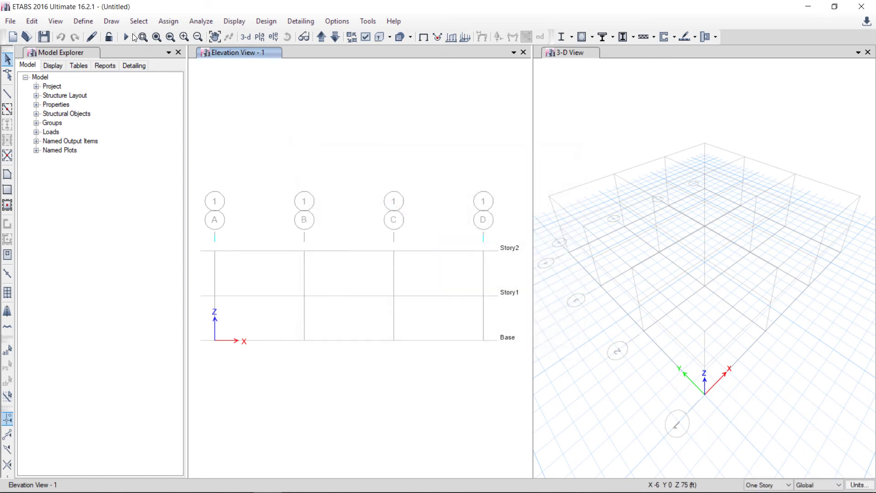
Step: Add a new wall section property named Wall 8 " with a thickness of 8 in
left_click(83, 21)
mouse_move(102, 57)
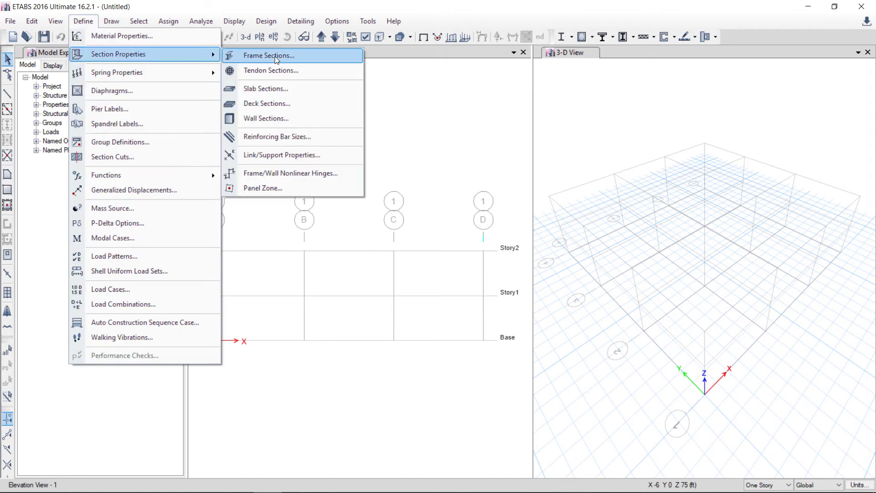
left_click(267, 118)
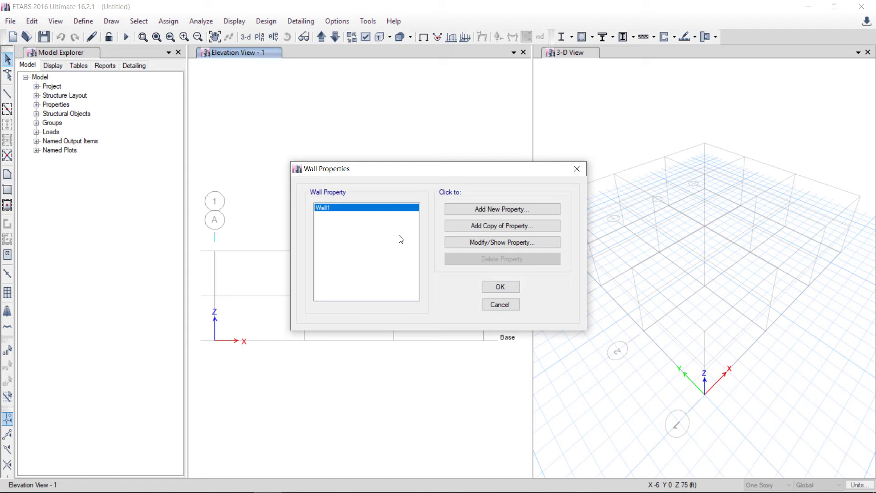
left_click(499, 210)
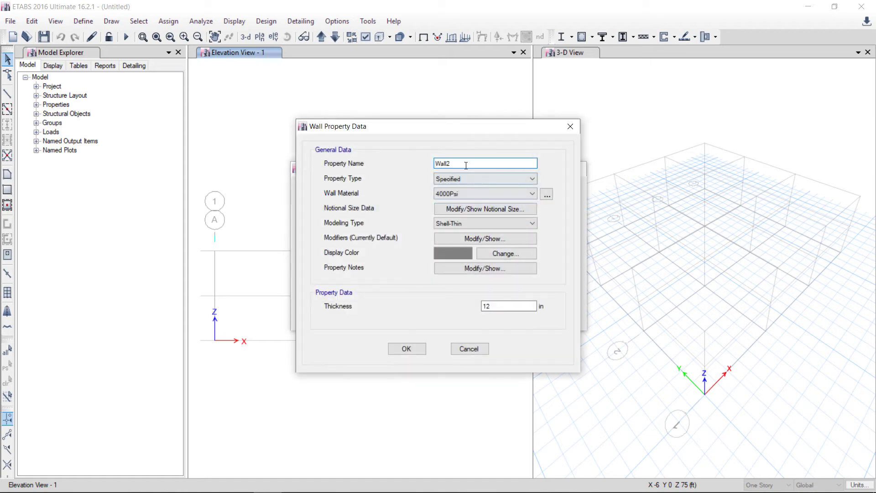
type("Wall 8 \"")
left_click_drag(502, 310, 439, 305)
type("8")
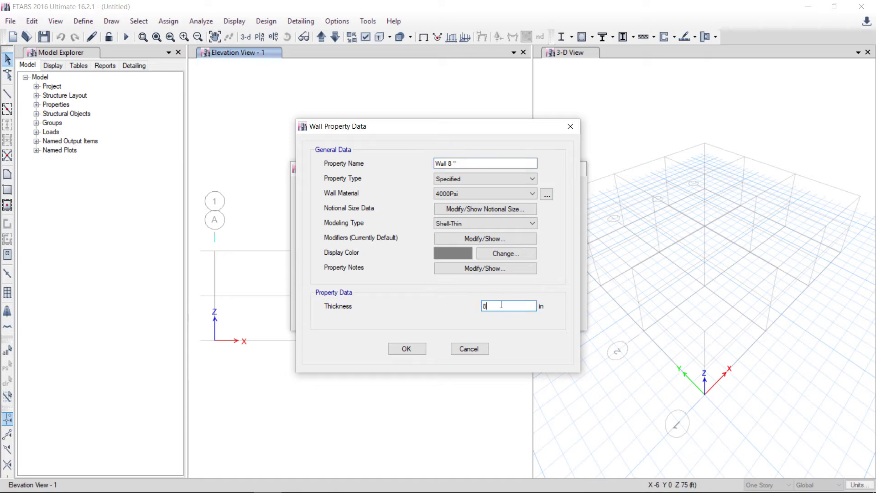
left_click(469, 165)
Step: Set the wall property's bending m11, m22 and m12 stiffness modifiers to 0.7 and save the property
left_click(477, 239)
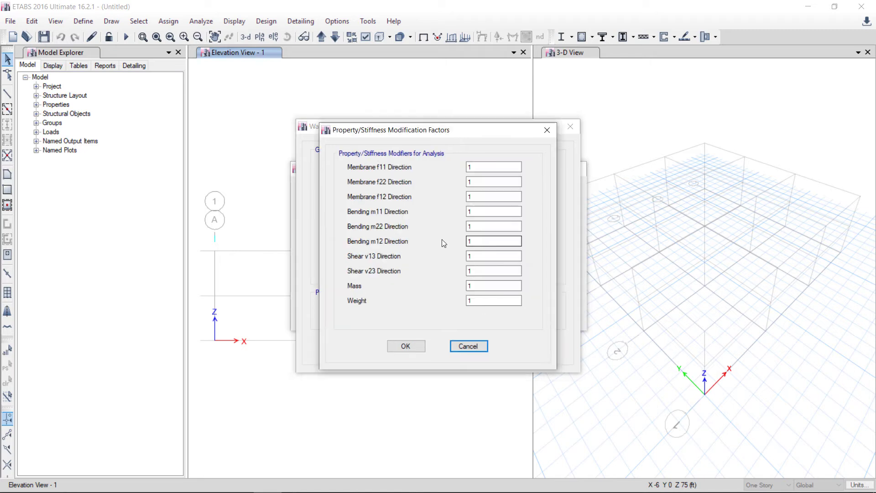
left_click_drag(469, 241, 455, 241)
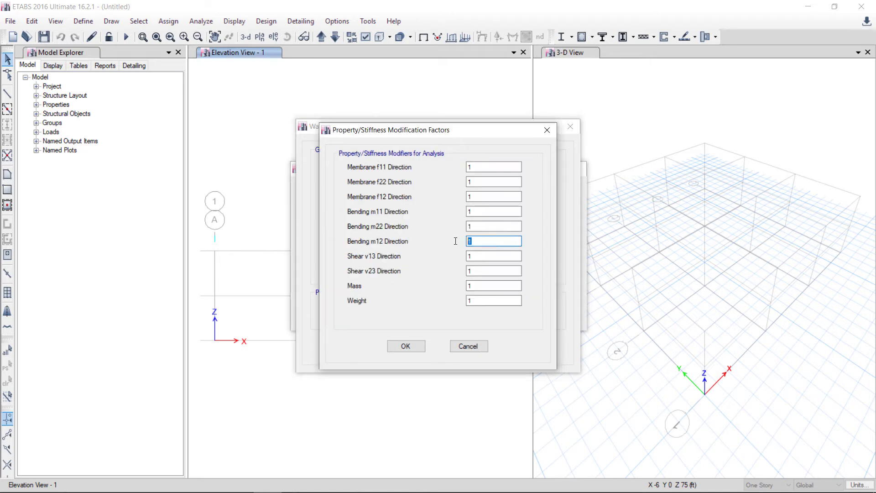
type("0.7")
left_click_drag(469, 226, 454, 215)
type("0.7")
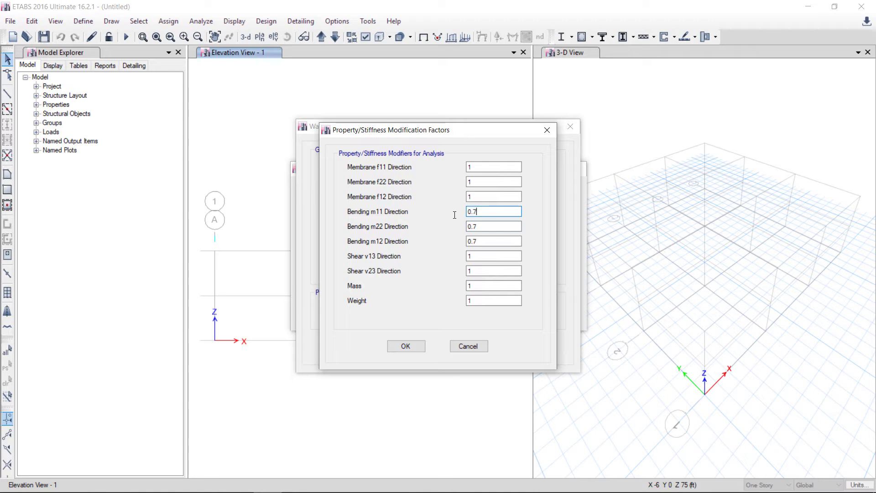
left_click(404, 346)
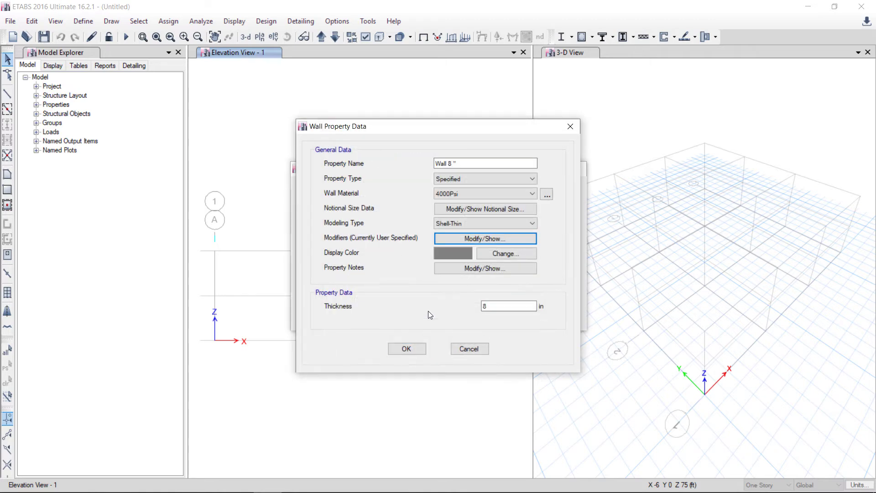
left_click(411, 348)
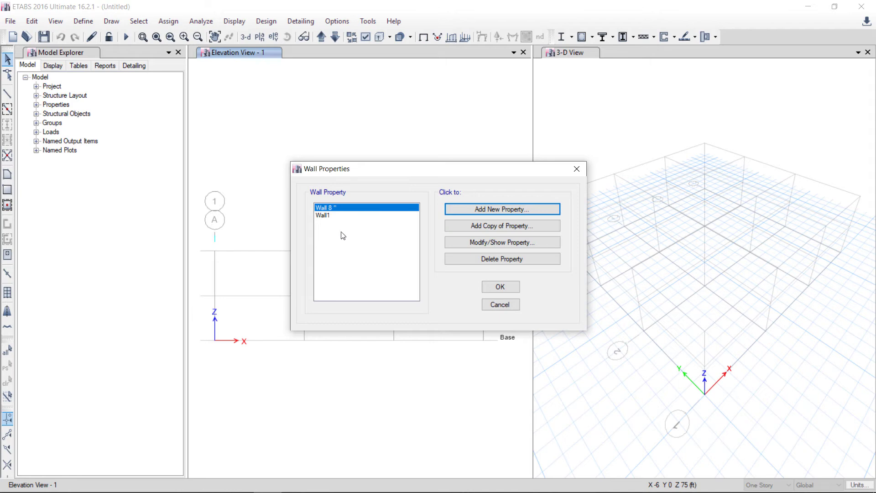
left_click(490, 287)
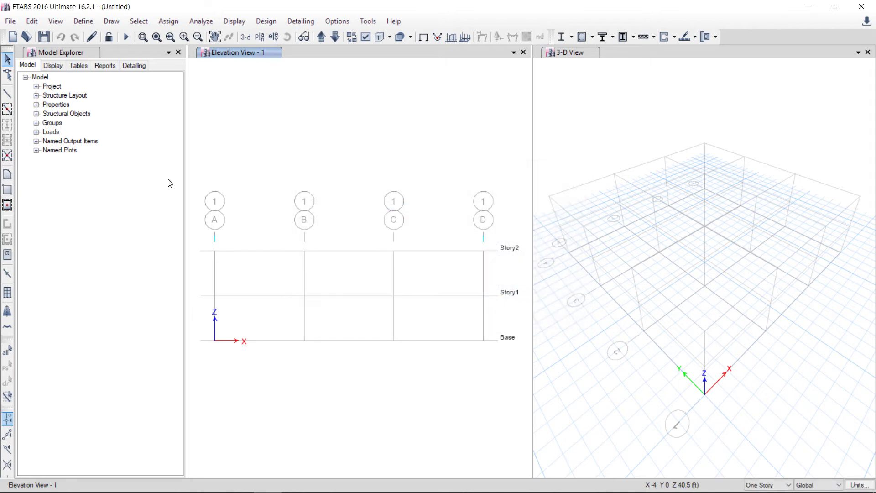
Step: Draw rectangular Wall 8 " panels between grids A and B on both stories, from Story2 down to Base
left_click(8, 189)
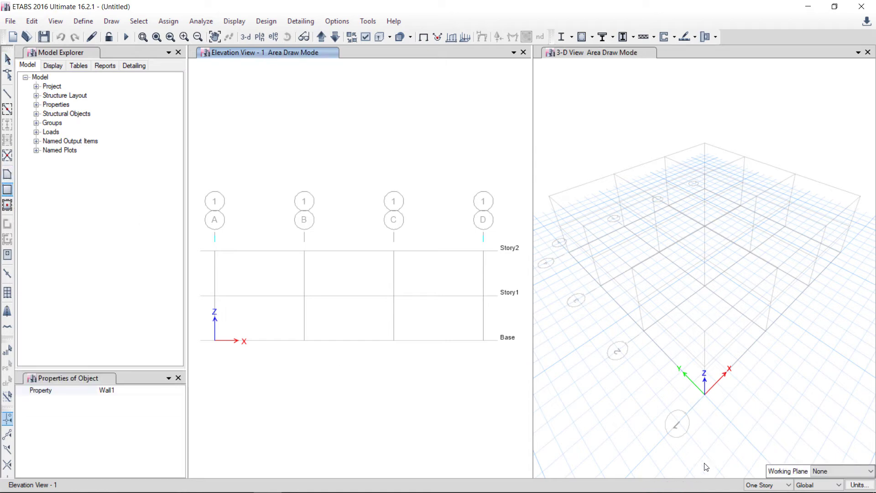
left_click(137, 390)
left_click(180, 390)
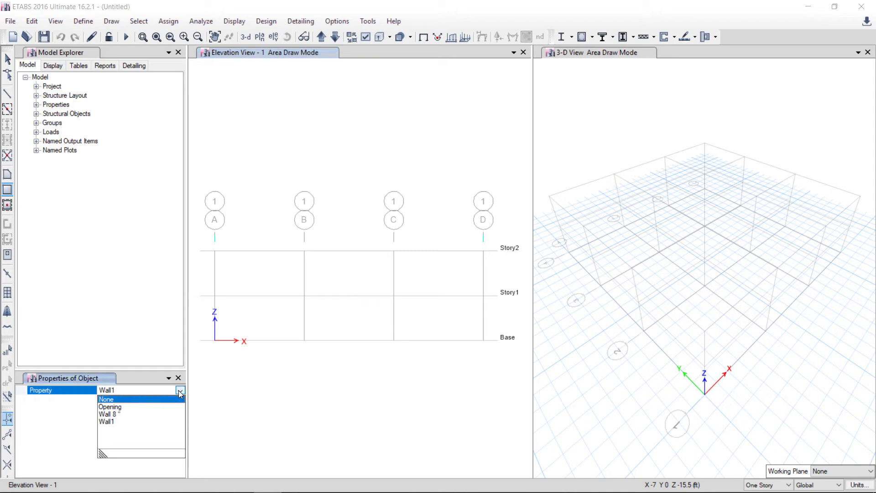
left_click(121, 414)
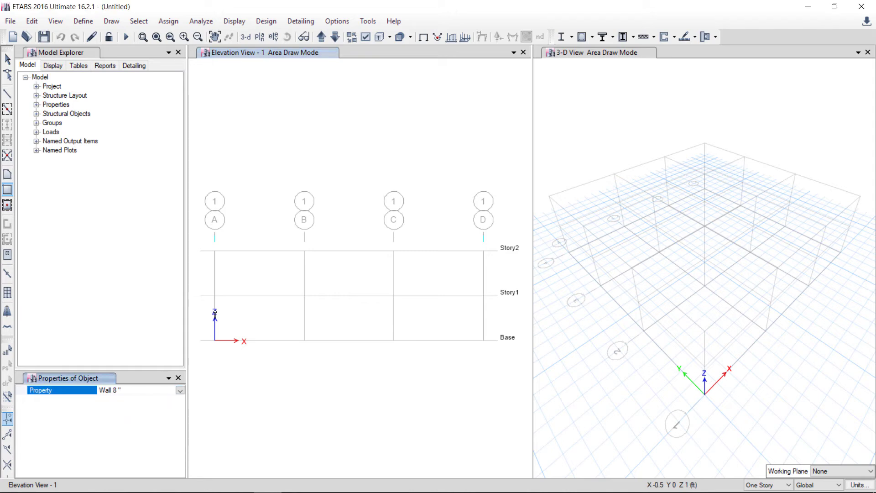
left_click(215, 251)
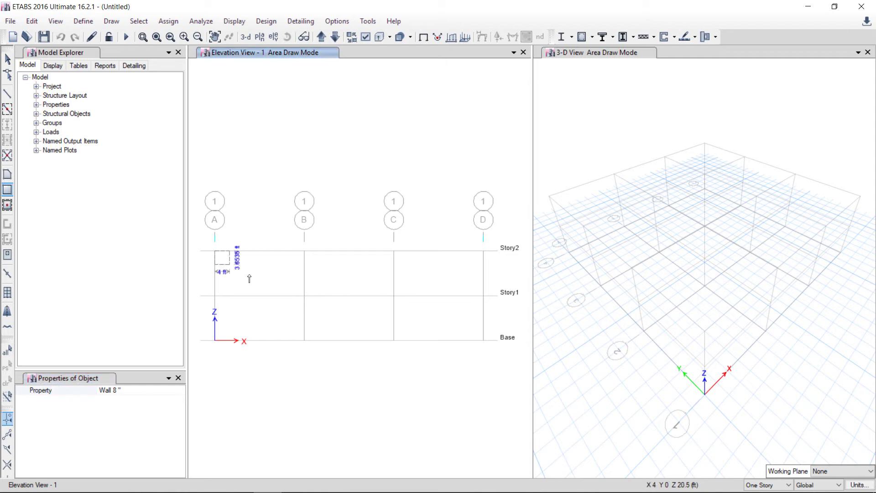
left_click(298, 299)
left_click(216, 296)
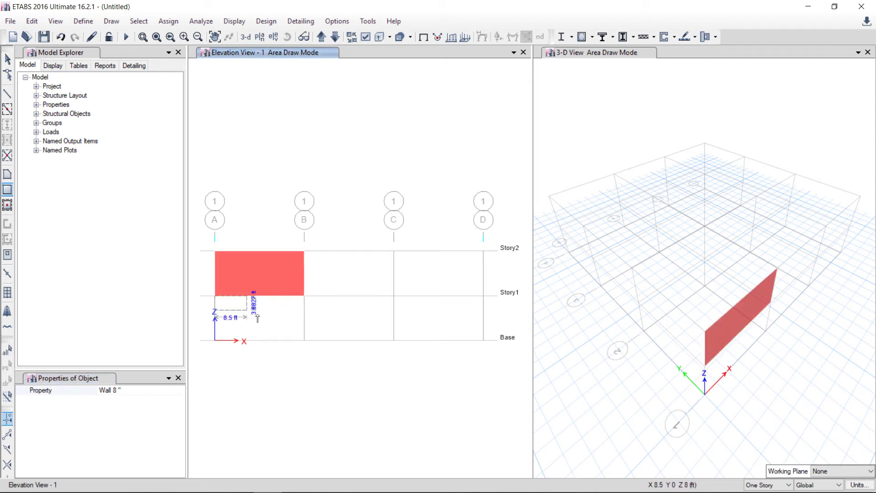
left_click(304, 341)
Step: Draw wall panels between grids B and C on both stories, from Story2 down to Base
left_click(305, 251)
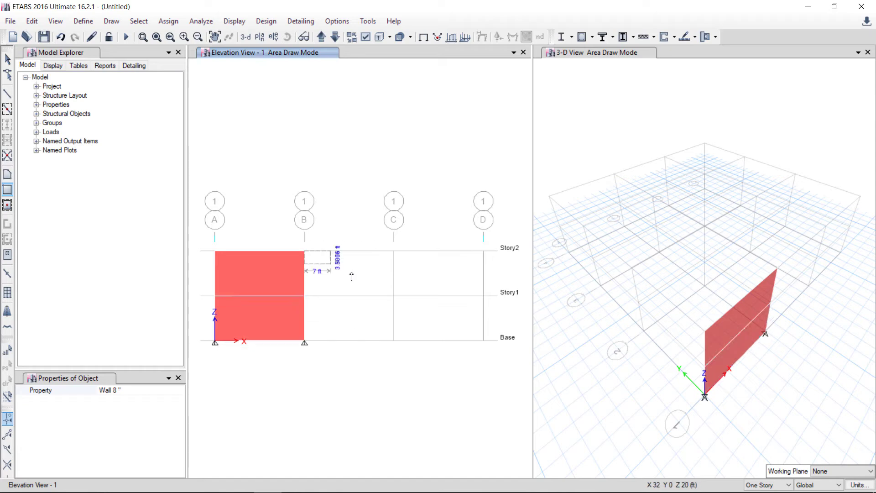
left_click(394, 296)
left_click(304, 296)
left_click(394, 341)
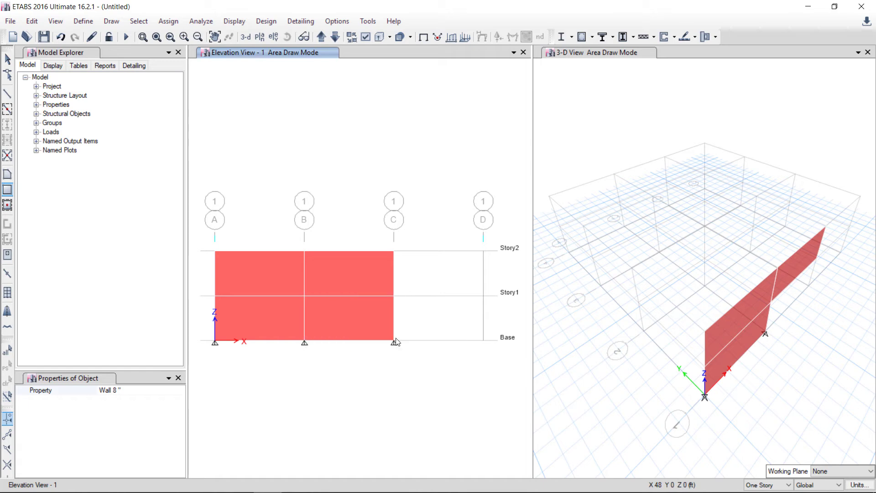
Step: Draw wall panels between grids C and D on both stories and leave area drawing mode
left_click(395, 252)
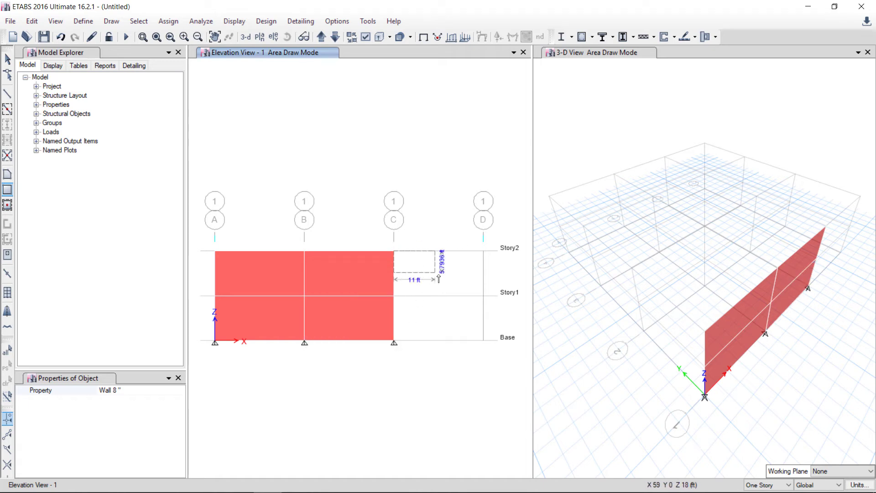
left_click(480, 297)
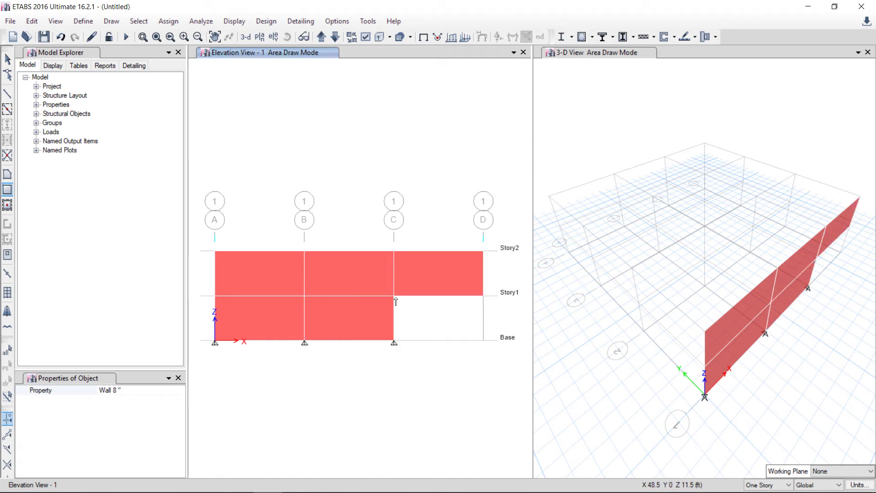
left_click(394, 296)
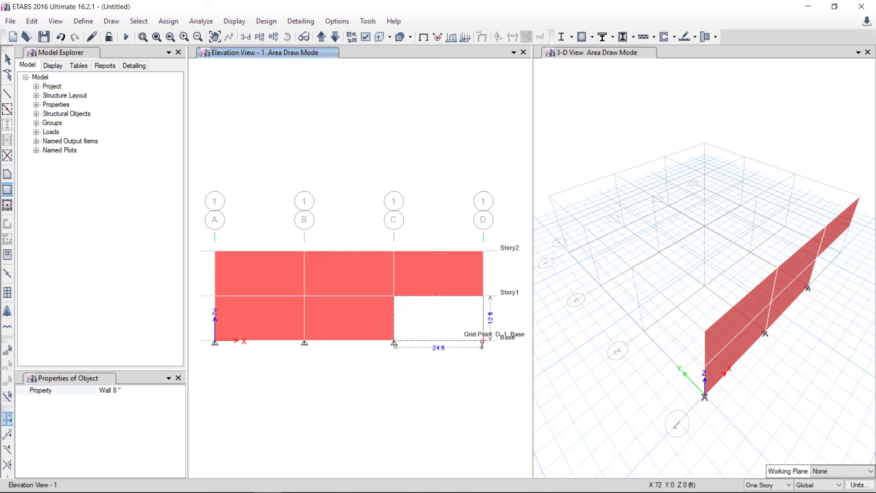
left_click(481, 342)
left_click(9, 61)
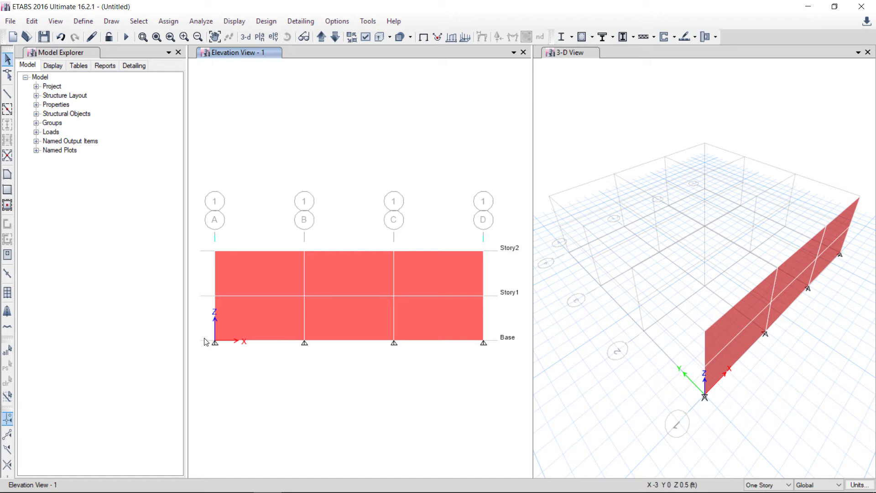
Step: Assign fixed restraints, with all translations and rotations restrained, to the four base joints along grid 1
left_click_drag(204, 331, 489, 358)
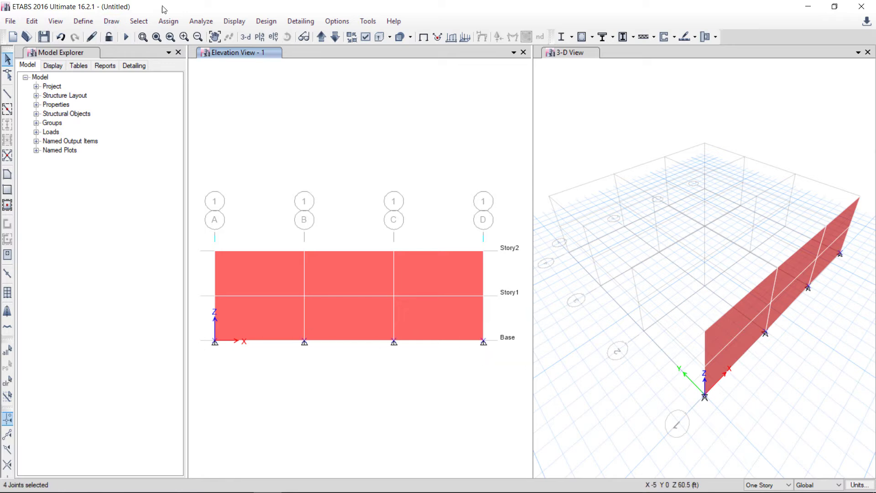
left_click(168, 21)
mouse_move(207, 36)
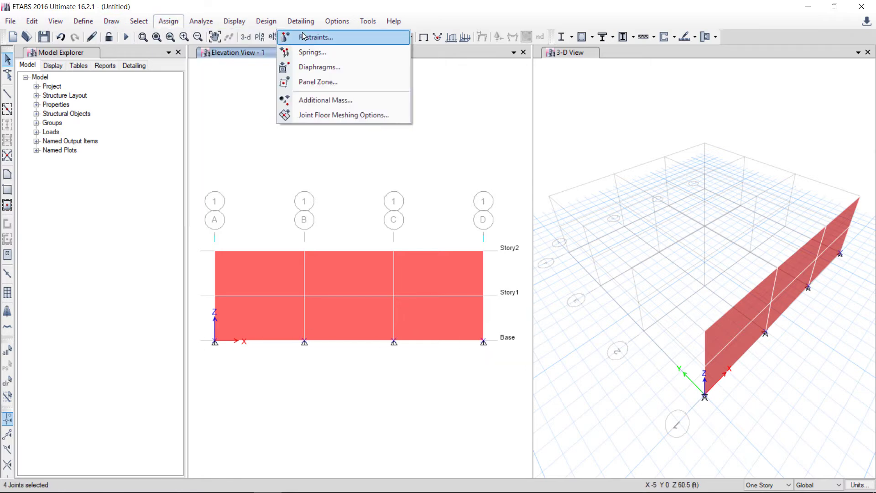
left_click(314, 37)
left_click(399, 278)
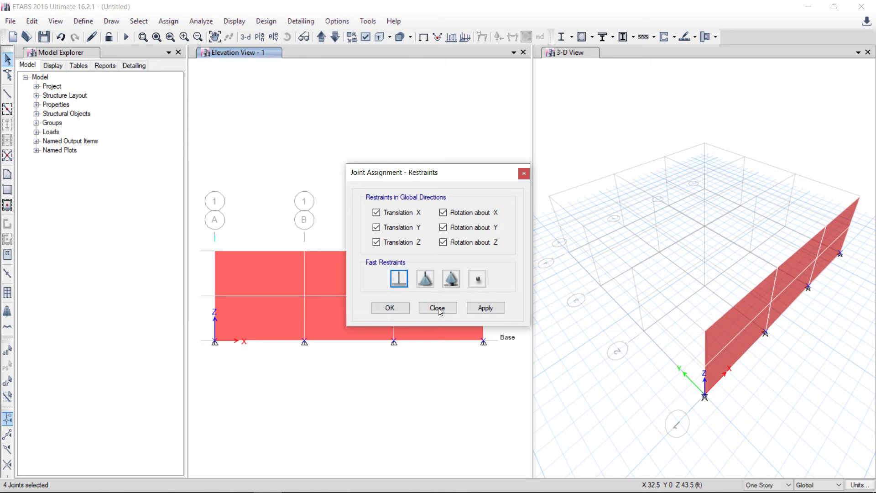
left_click(485, 308)
left_click(390, 308)
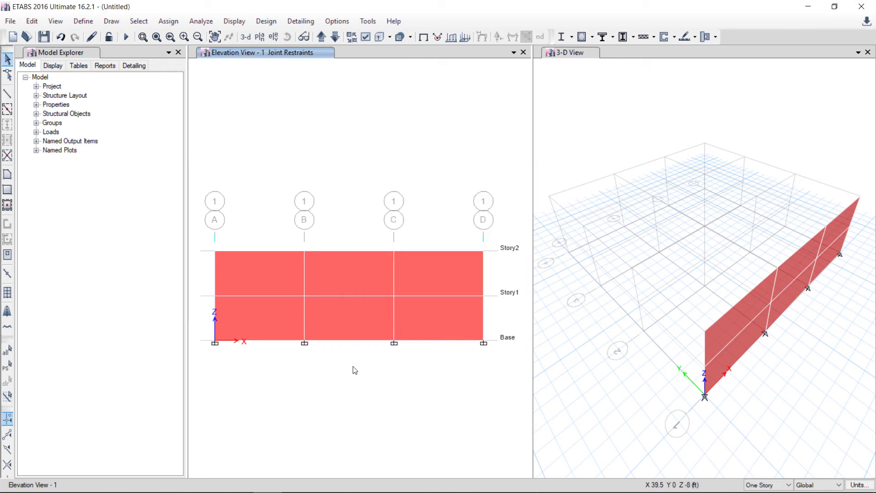
Step: Add a load pattern named EQ of type Seismic with self-weight multiplier 0 and UBC 97 auto lateral load
left_click(84, 21)
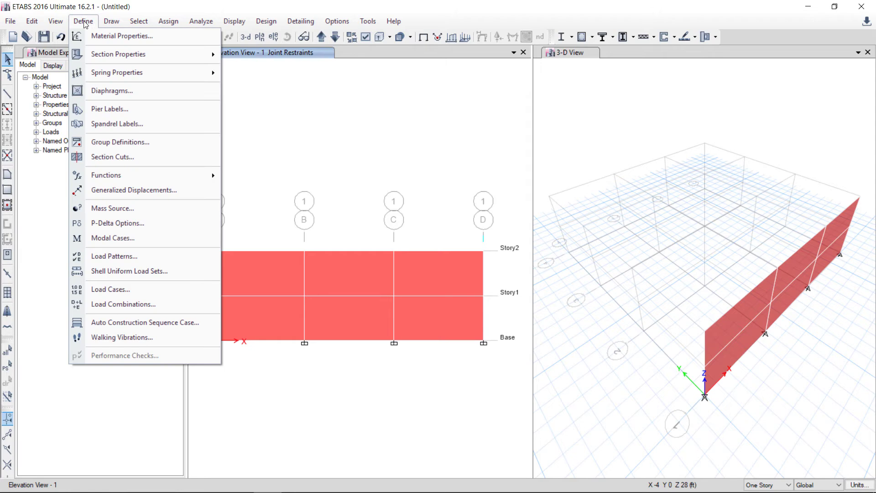
left_click(157, 256)
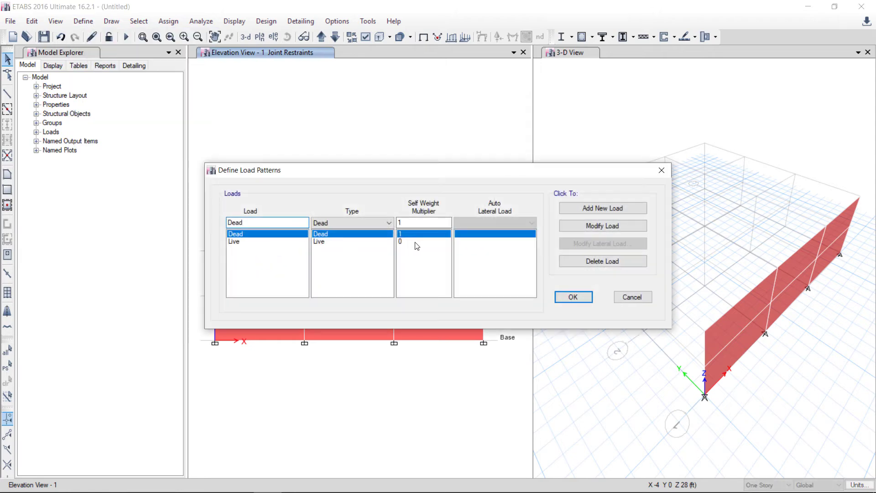
left_click(602, 208)
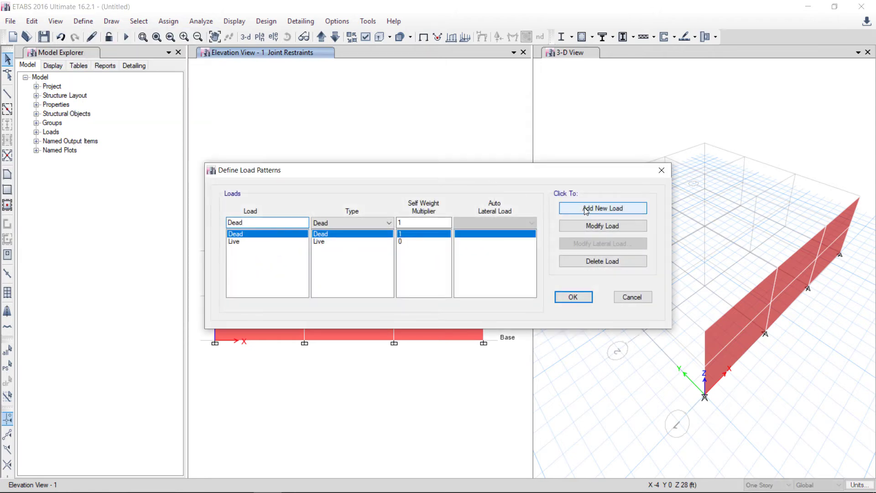
left_click(500, 227)
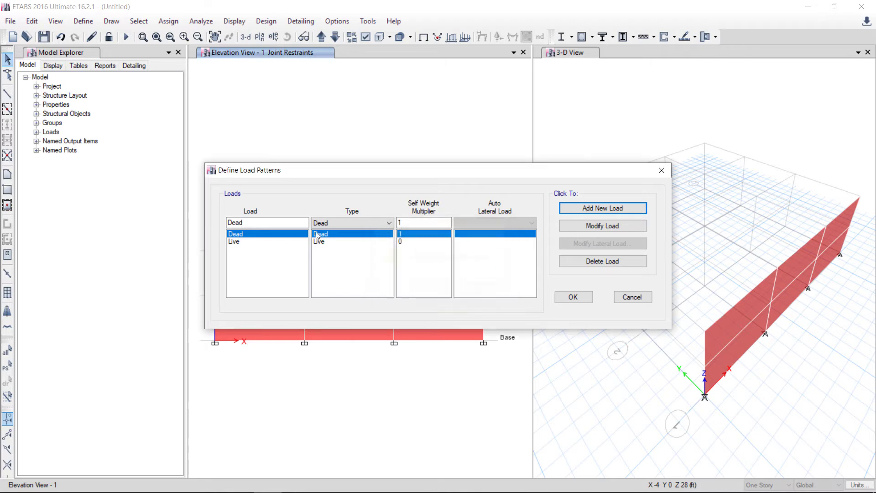
type("E")
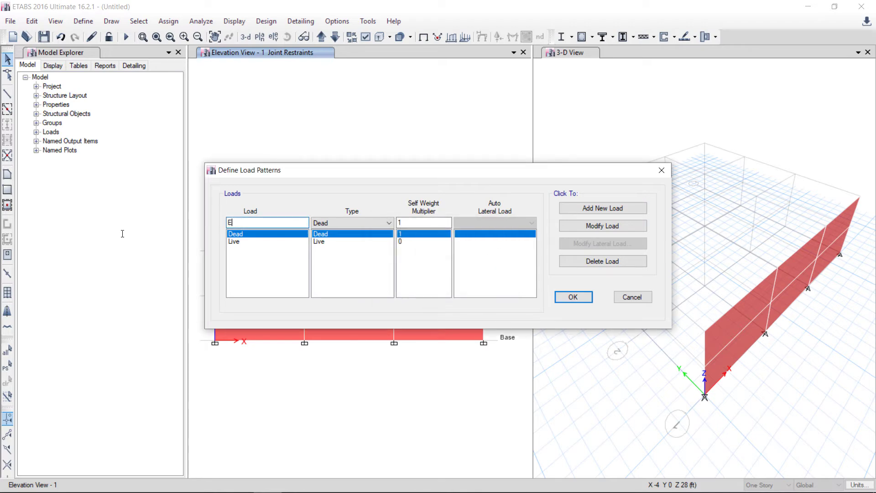
type("Q")
left_click(359, 223)
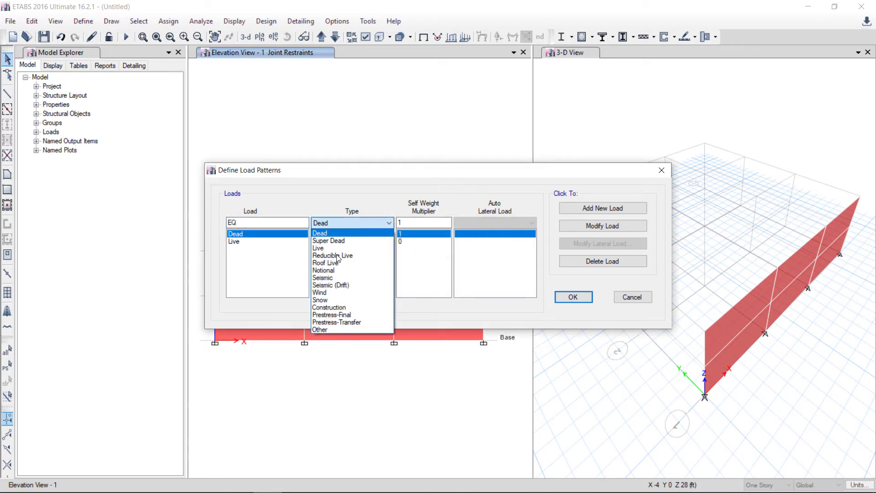
left_click(326, 277)
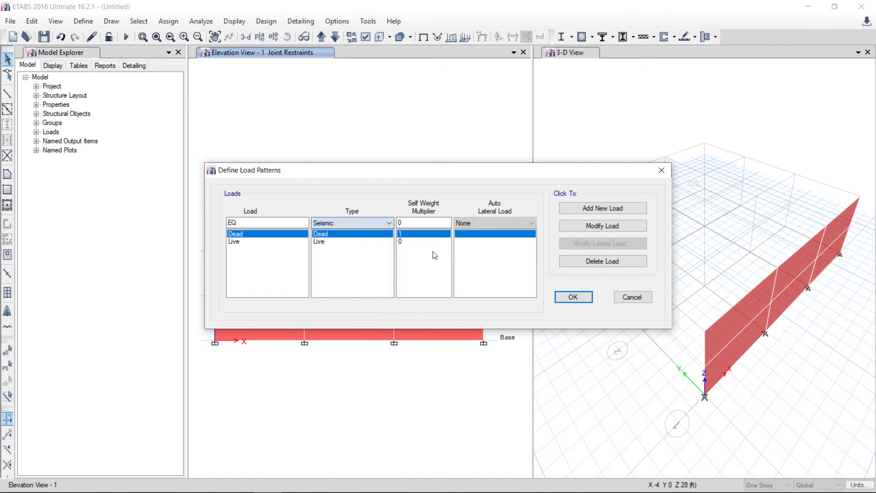
left_click(475, 224)
left_click(470, 404)
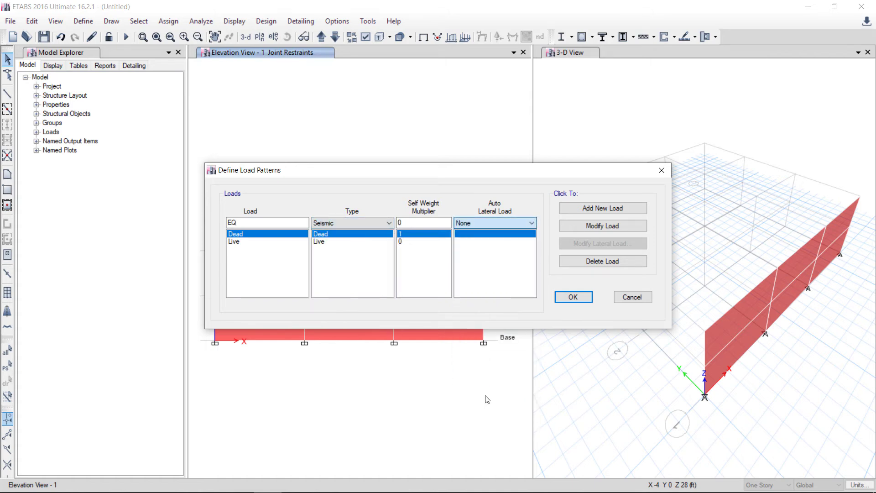
left_click(602, 209)
Step: Review and accept the UBC 97 lateral load settings of the EQ pattern, and confirm the load pattern definitions
left_click(583, 245)
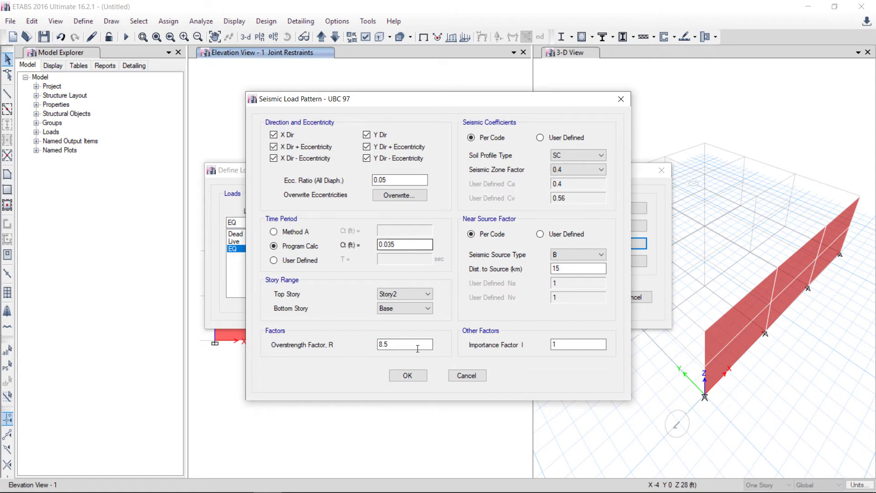
left_click(416, 377)
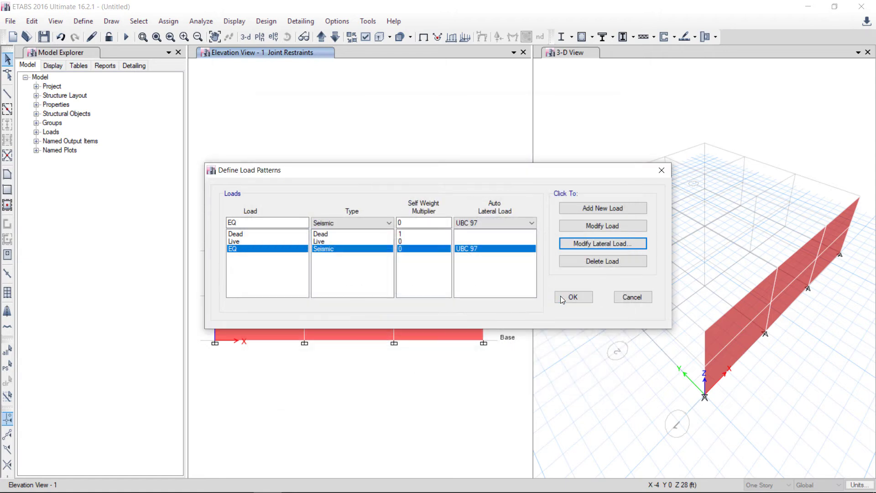
left_click(581, 243)
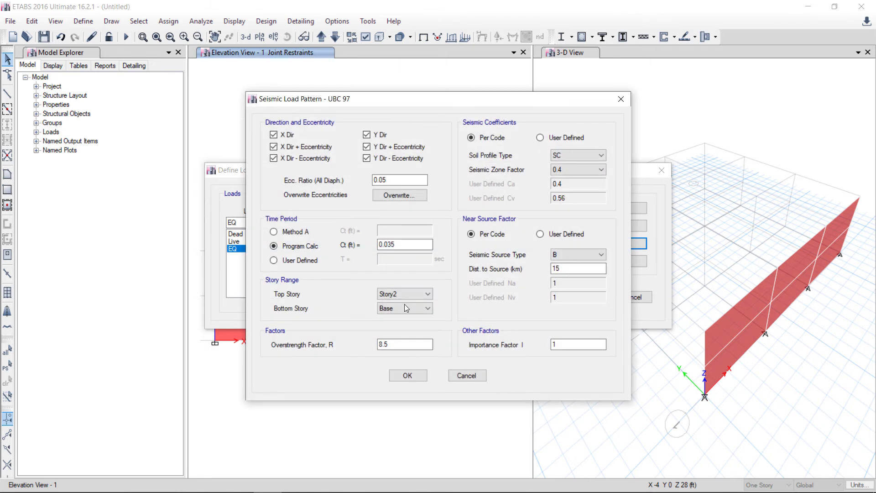
left_click(408, 375)
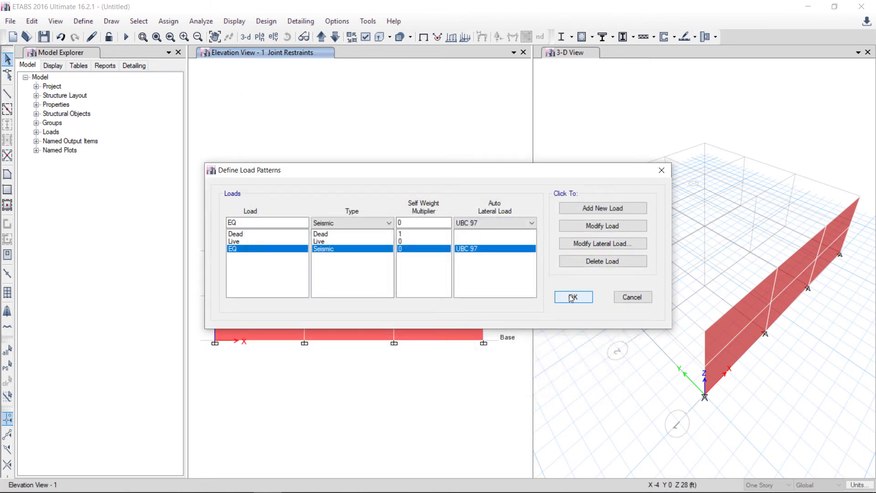
left_click(572, 297)
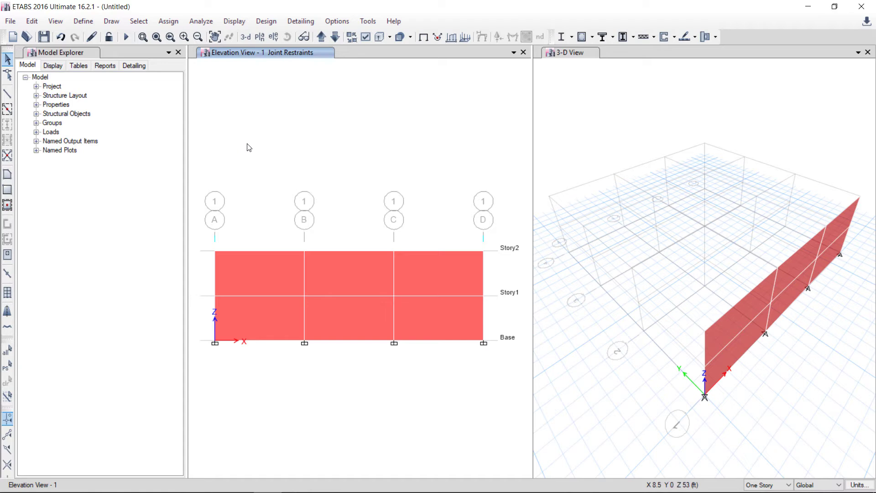
Step: Divide all six wall panels on grid 1 into 3 by 2 areas each
left_click(274, 277)
left_click(327, 275)
left_click(408, 317)
left_click(427, 282)
left_click(347, 317)
left_click(275, 313)
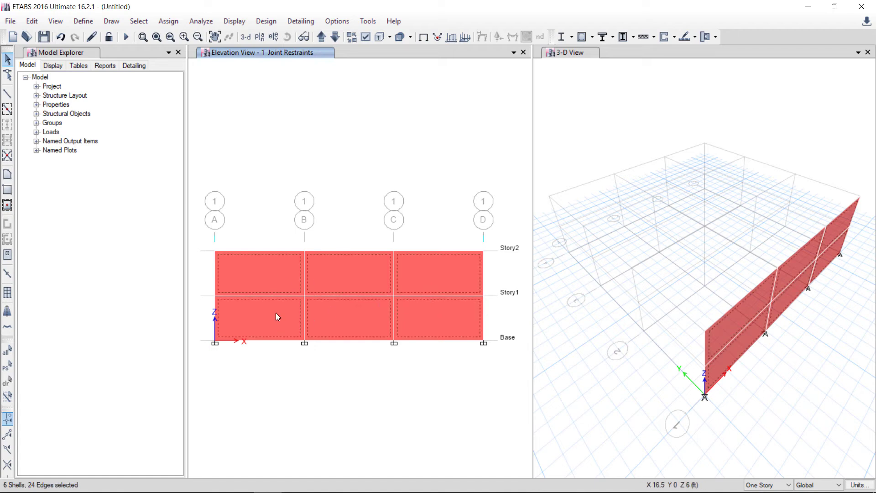
left_click(35, 22)
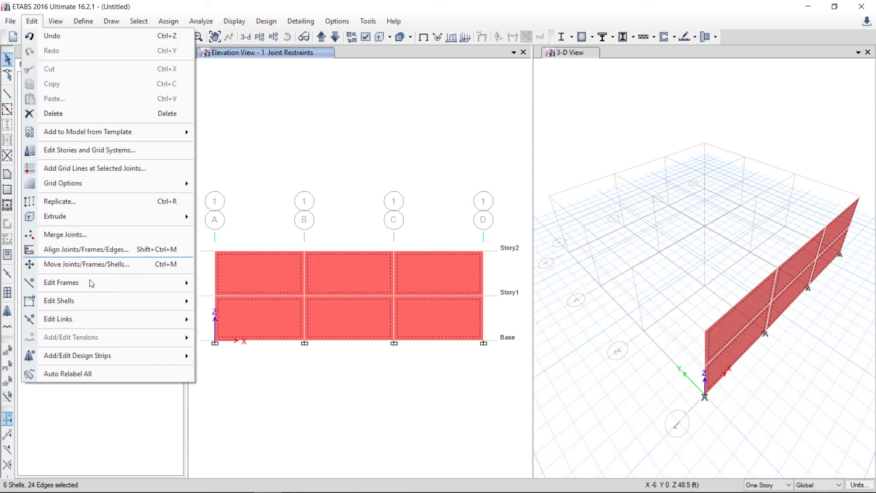
mouse_move(104, 300)
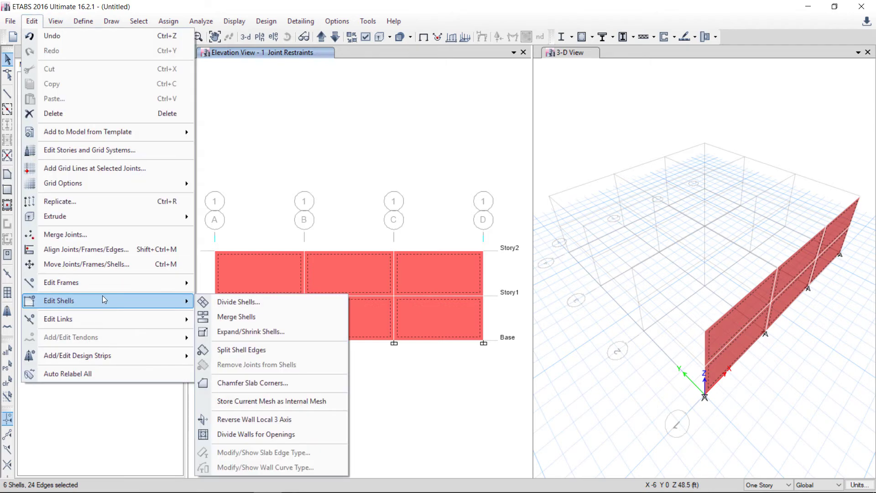
left_click(231, 302)
left_click_drag(378, 165, 444, 111)
left_click(497, 182)
type("3")
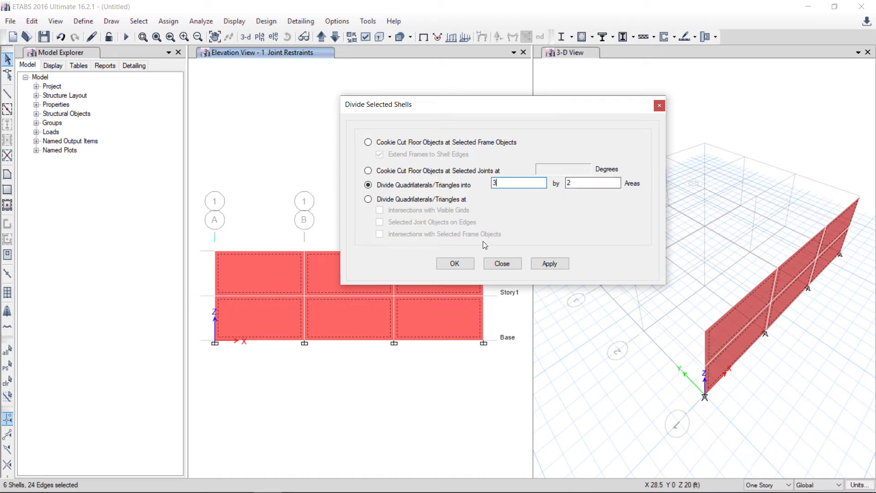
left_click(542, 263)
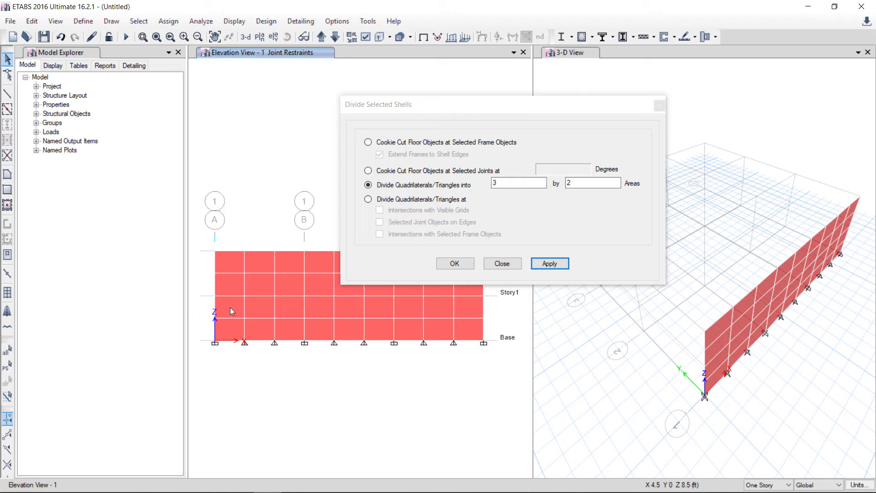
left_click(454, 264)
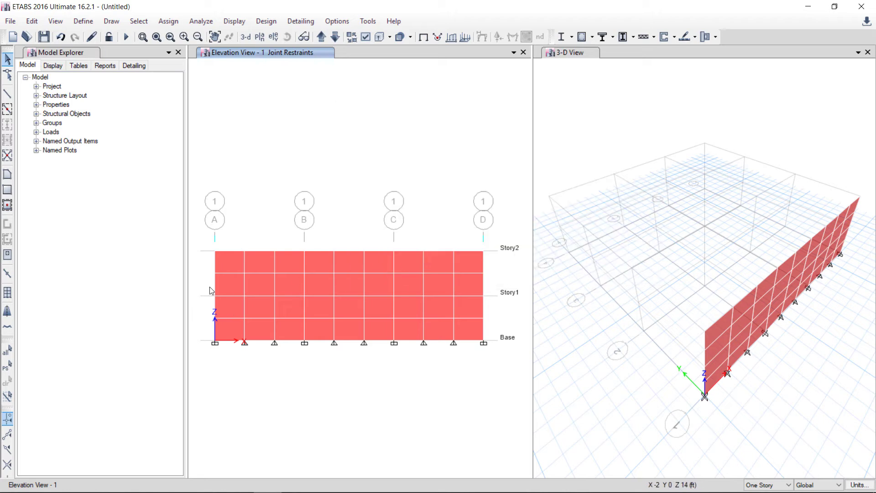
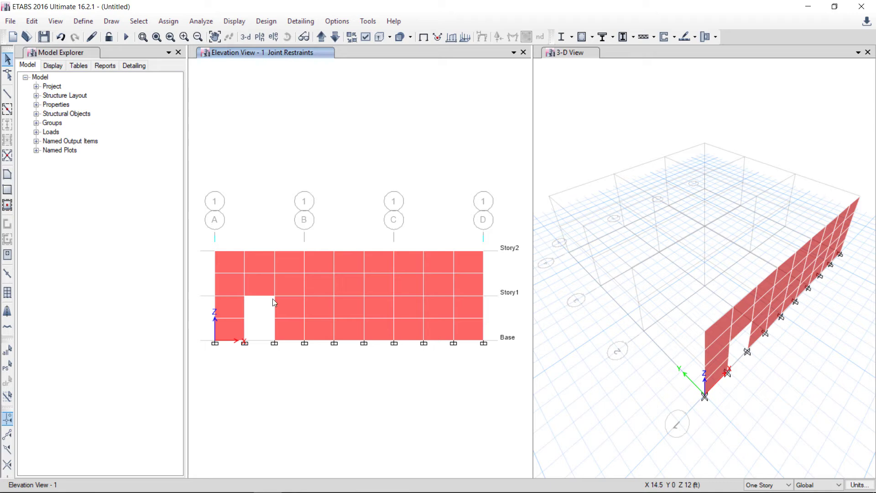
Step: Delete the three lowest wall segments just past grid B and the two mid-height segments just past grid C to form openings
left_click(323, 290)
left_click(322, 303)
left_click(324, 334)
key("Delete")
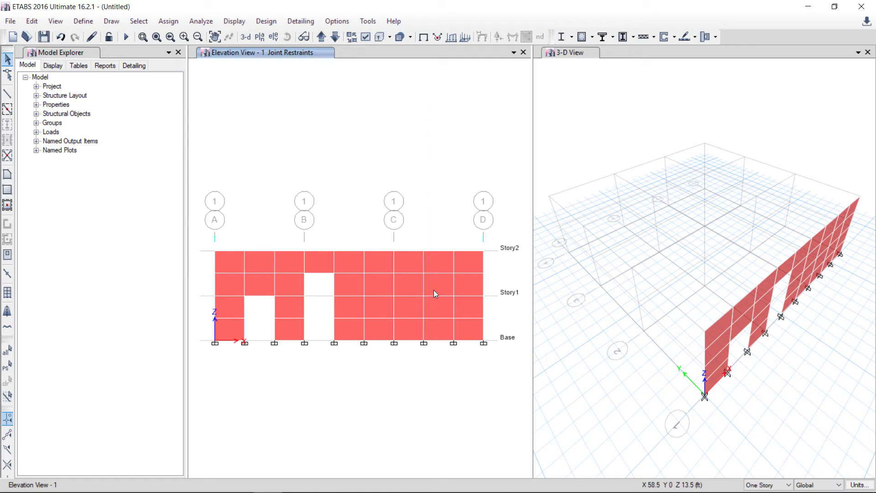
left_click(409, 308)
left_click(409, 284)
key("Delete")
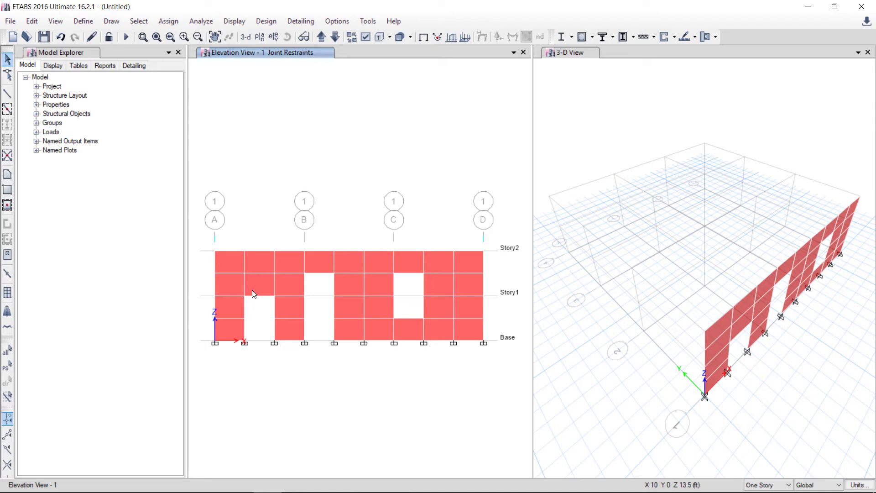
Step: Open the wall pier label definitions, move the dialog clear of the wall elevation and select the P1 name text
left_click(82, 21)
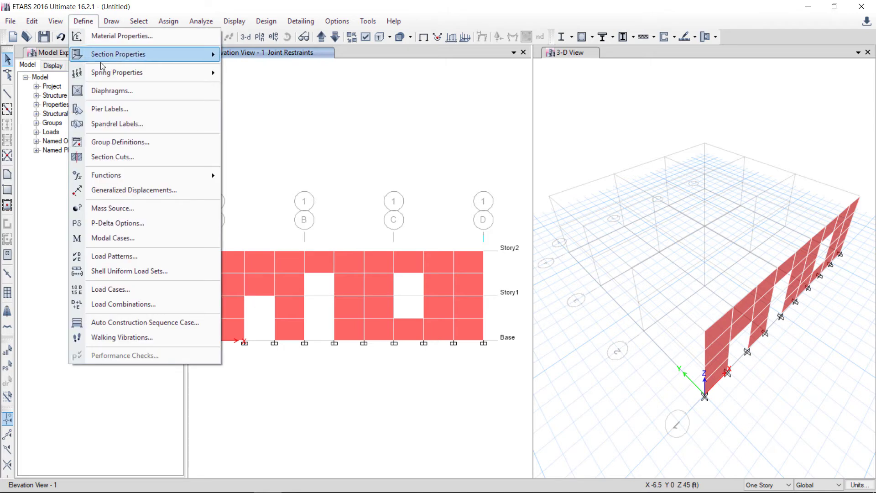
left_click(109, 109)
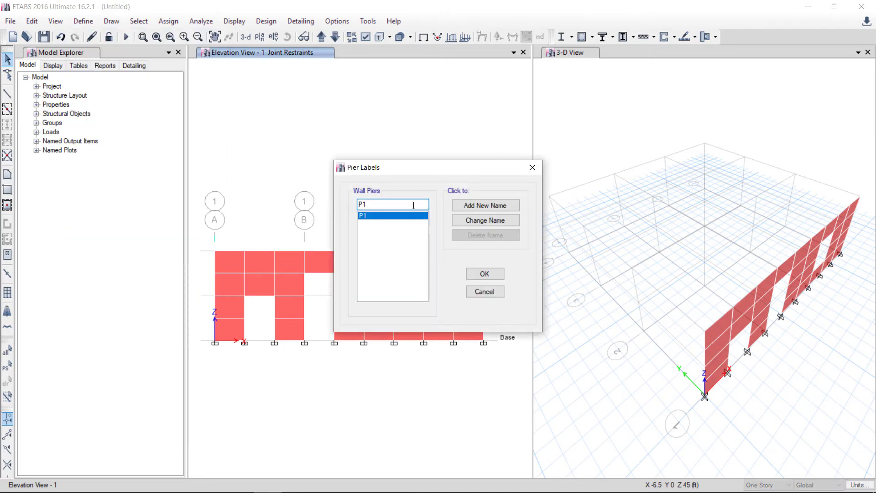
left_click_drag(384, 176, 509, 118)
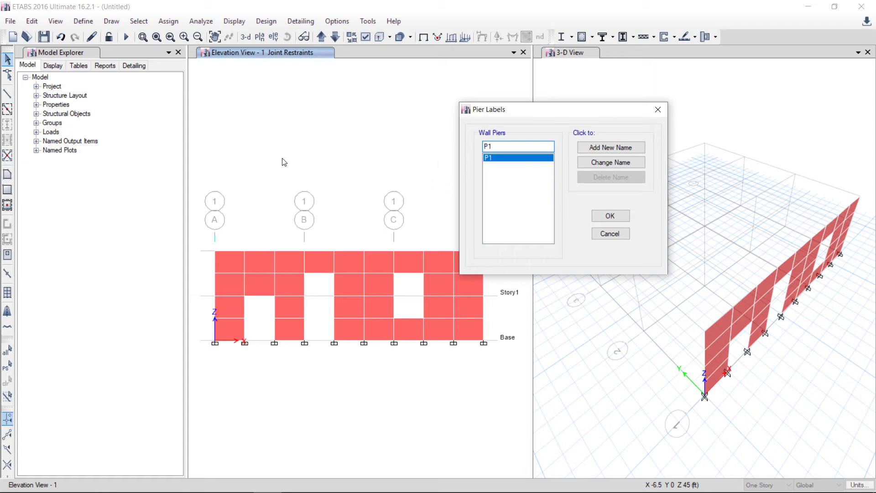
key("shift+End")
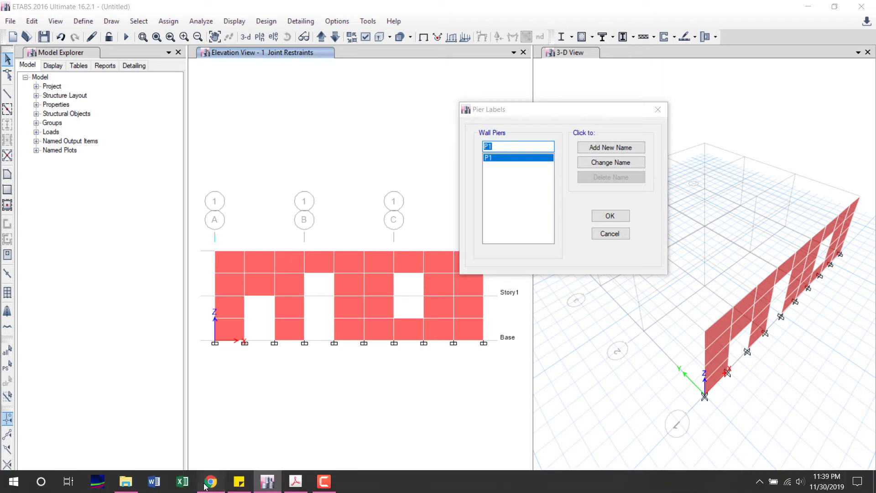
Step: Switch to Chrome and examine the suggested wall pier labeling scheme in the CSI Knowledge Base article
left_click(205, 484)
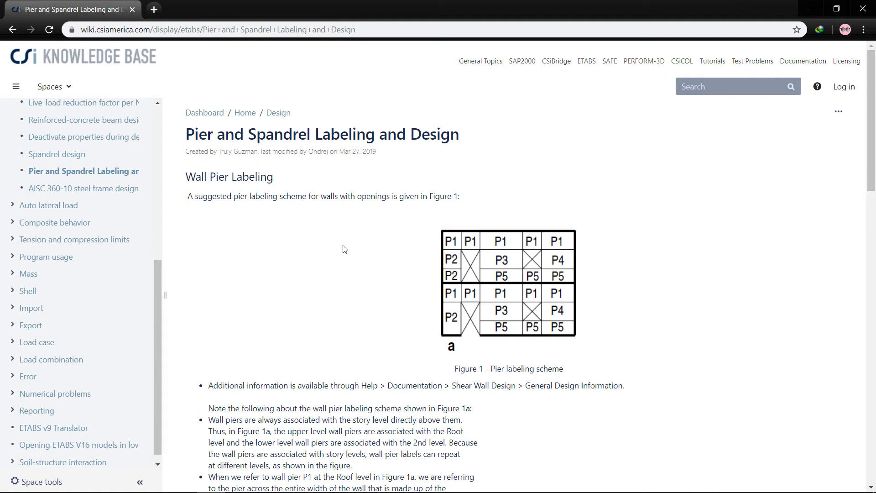
scroll(345, 240, "down", 2)
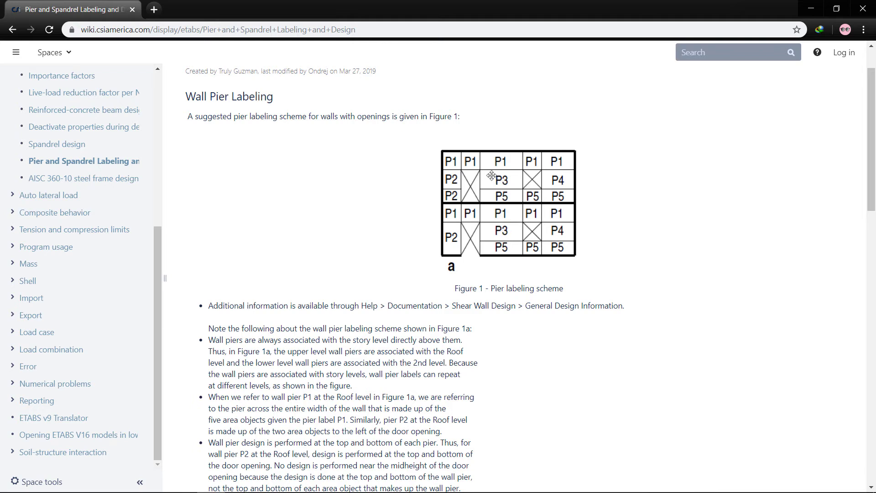
scroll(448, 245, "down", 3)
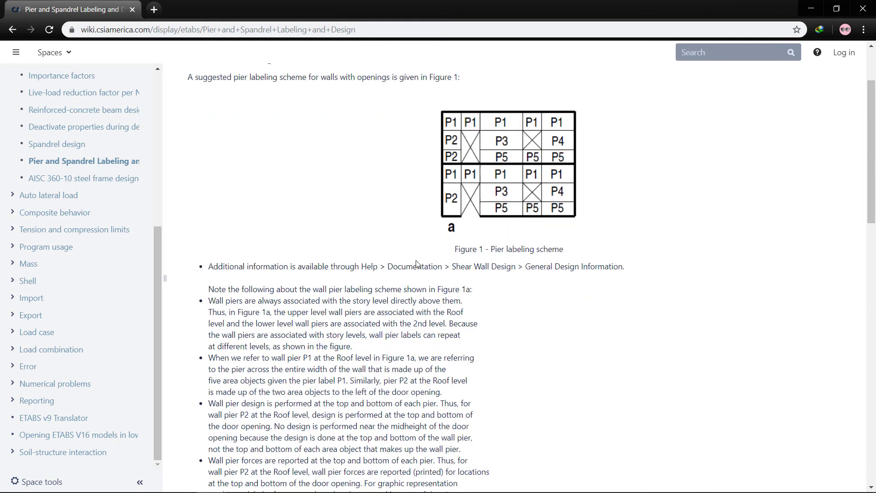
scroll(469, 260, "up", 7)
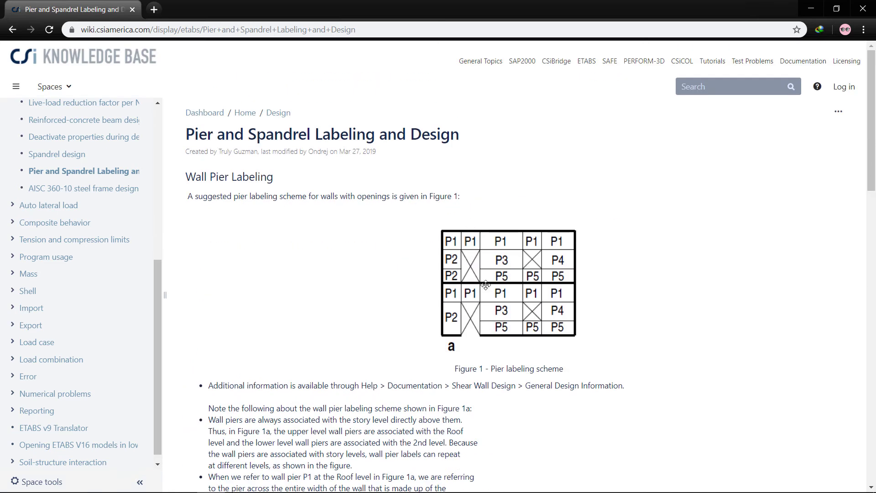
Step: Switch to Adobe Acrobat and examine Figures 20.25 and 20.26 on boundary elements and walls with openings at 125% zoom
mouse_move(335, 488)
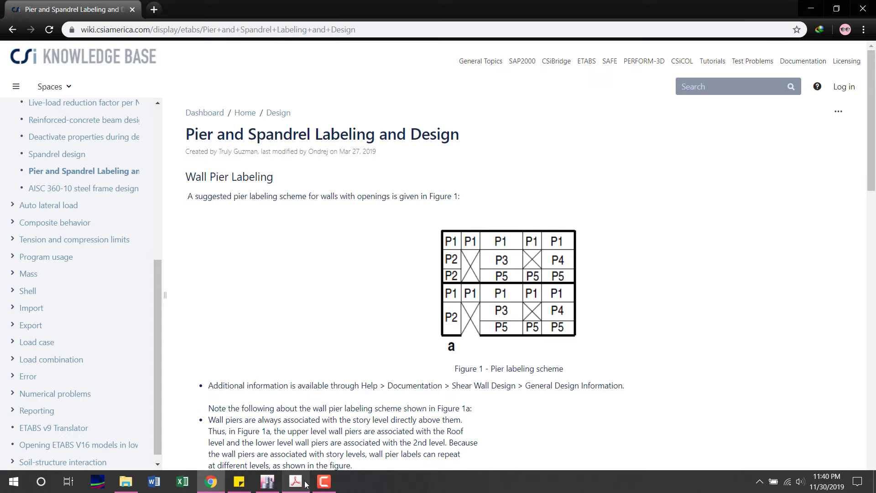
left_click(306, 484)
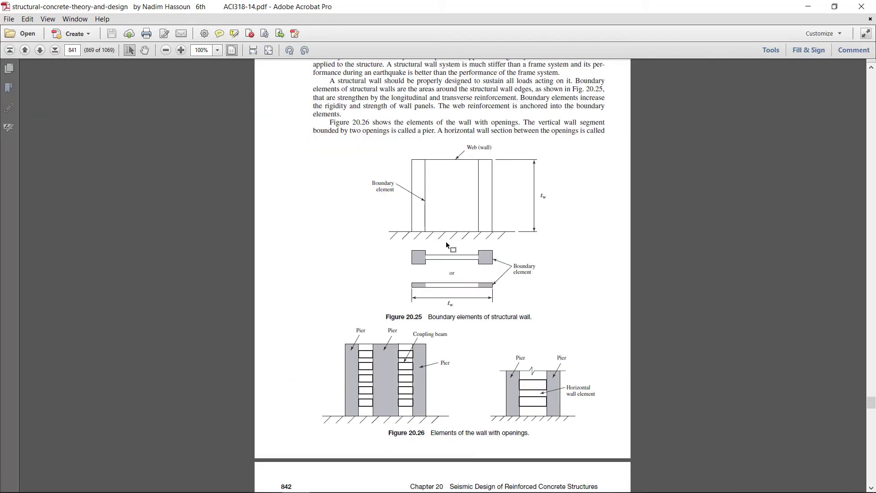
left_click(180, 50)
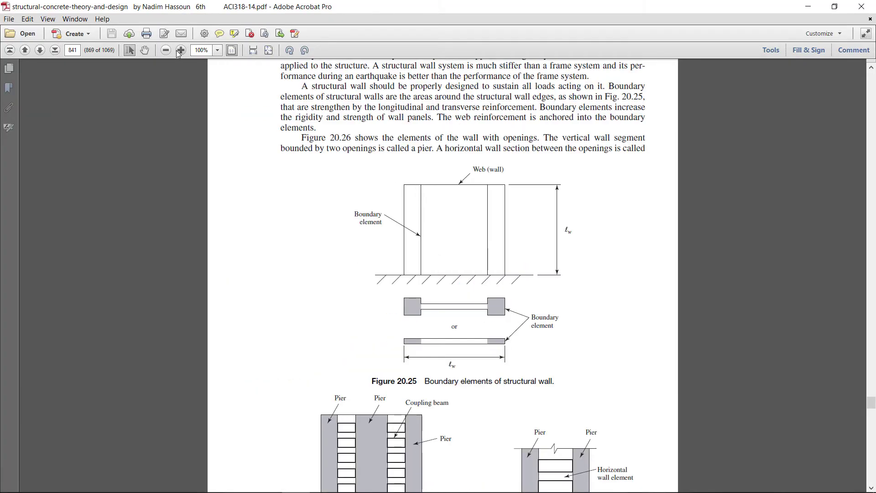
scroll(361, 201, "down", 1)
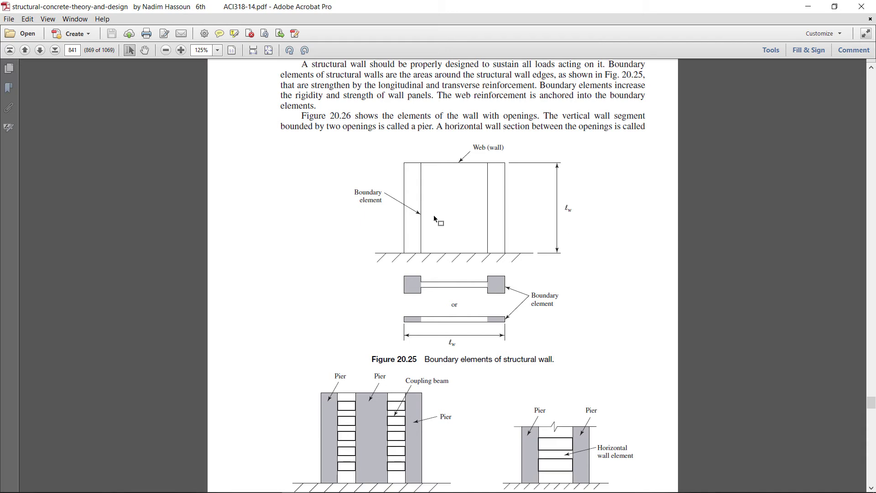
scroll(433, 215, "down", 2)
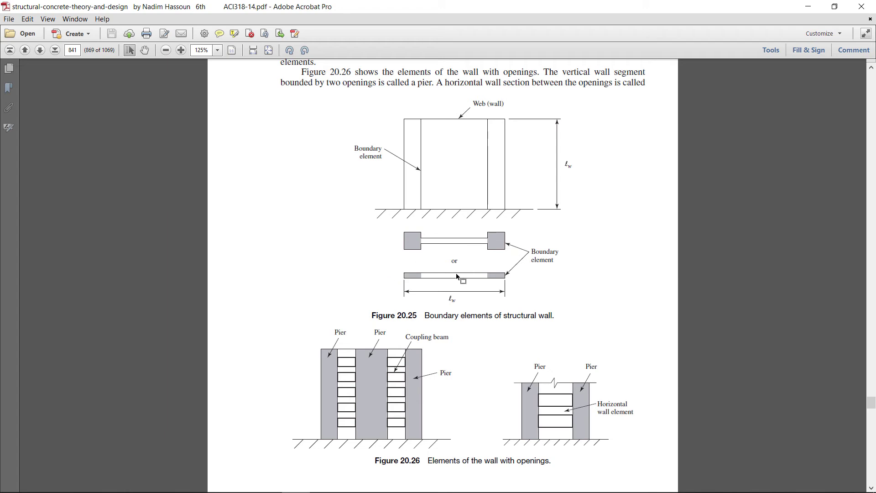
Step: Switch back to ETABS and add wall pier labels P2 and P3 to the pier label definitions
scroll(358, 342, "down", 2)
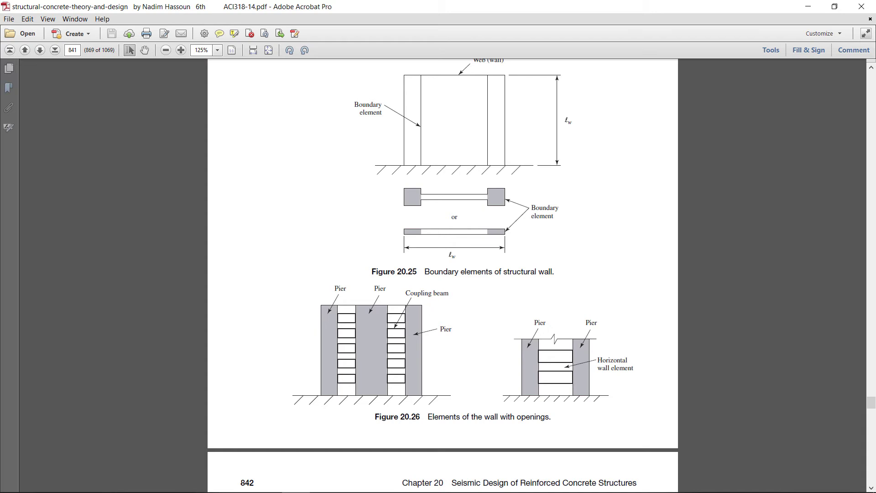
left_click(273, 484)
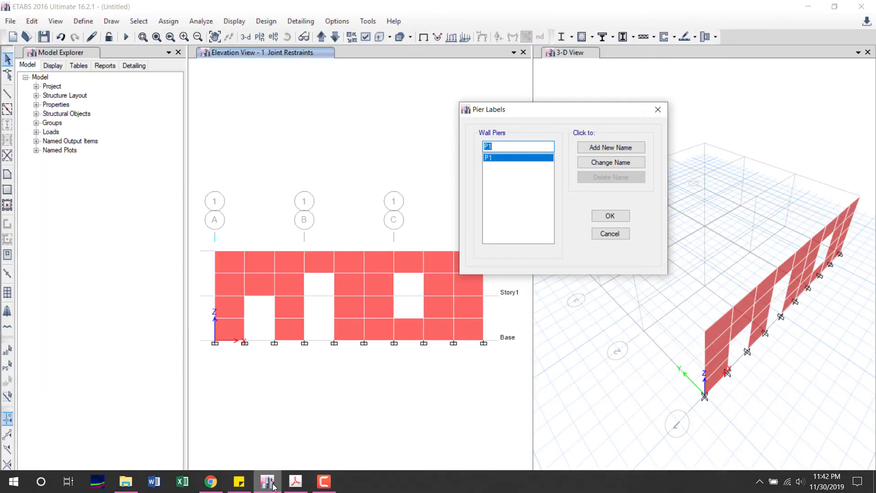
left_click(504, 150)
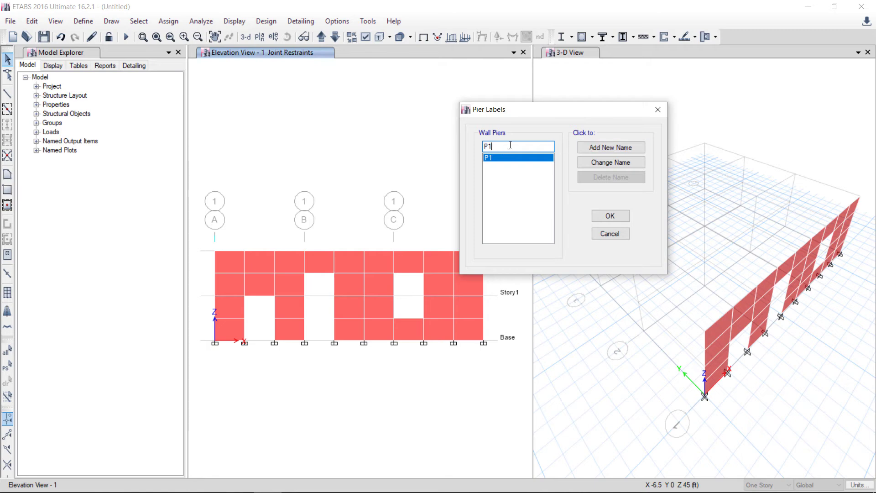
left_click(581, 146)
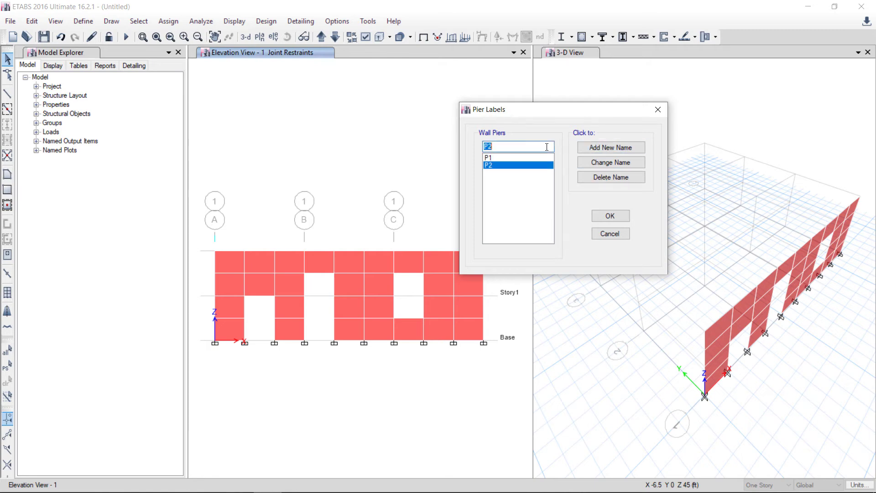
left_click(487, 146)
type("3")
left_click(593, 146)
Step: Add wall pier labels P4, P5, P6 and P7 to the pier label definitions
left_click(491, 147)
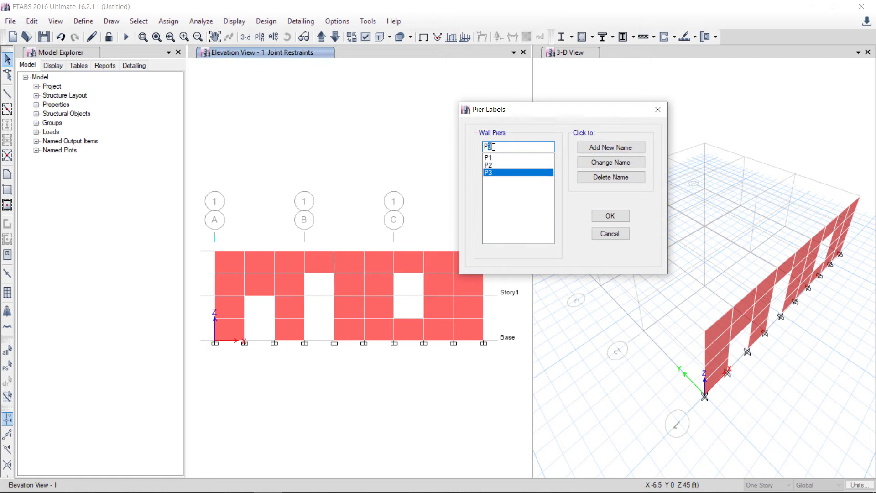
type("4")
left_click(593, 147)
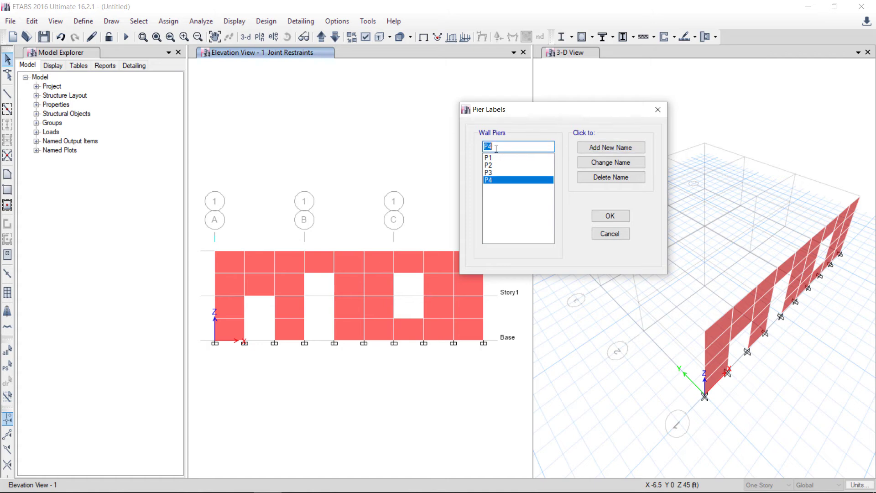
left_click(593, 146)
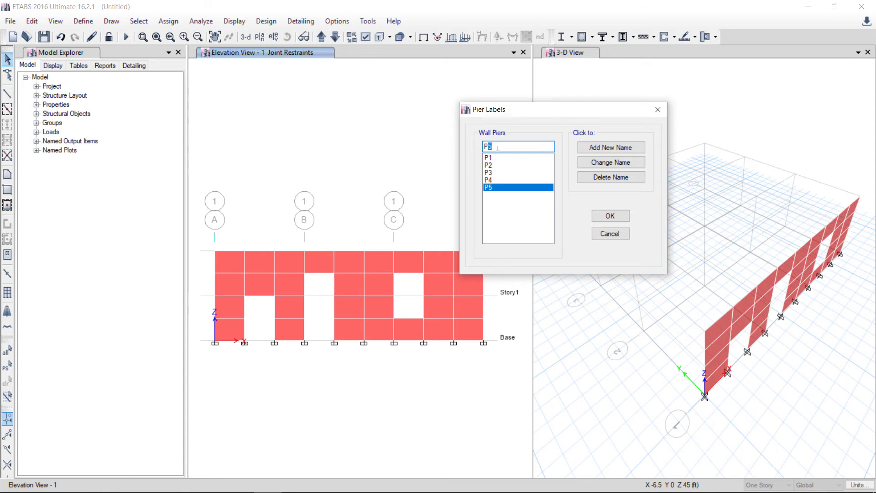
left_click(593, 147)
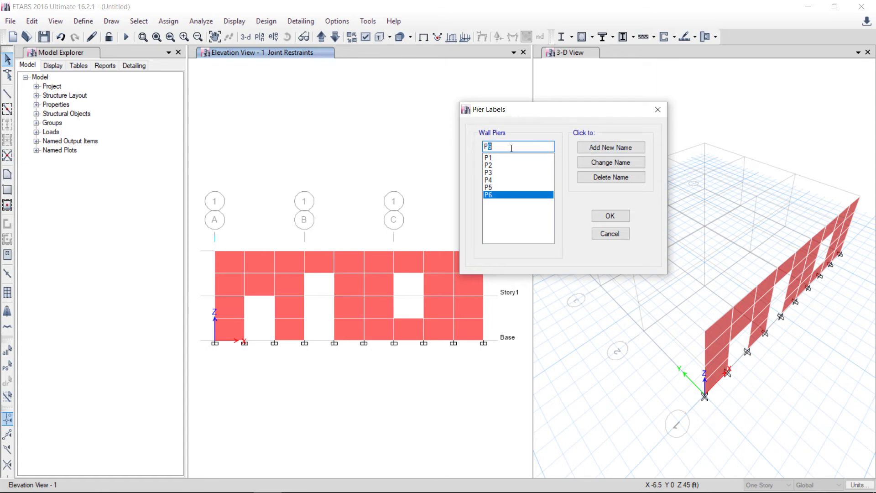
left_click(595, 148)
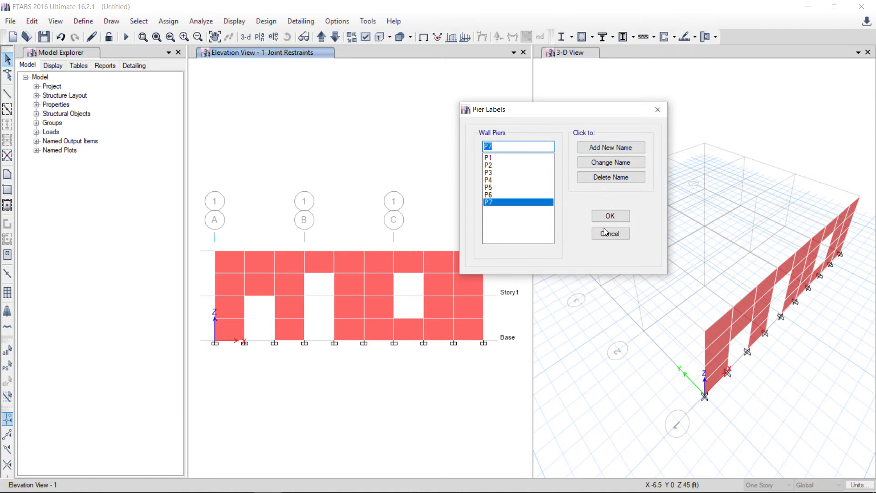
Step: Open the pier label assignment for the four stacked wall segments beside grid A, clear of the elevation, and apply None
left_click(237, 263)
left_click(235, 292)
left_click(232, 311)
left_click(234, 330)
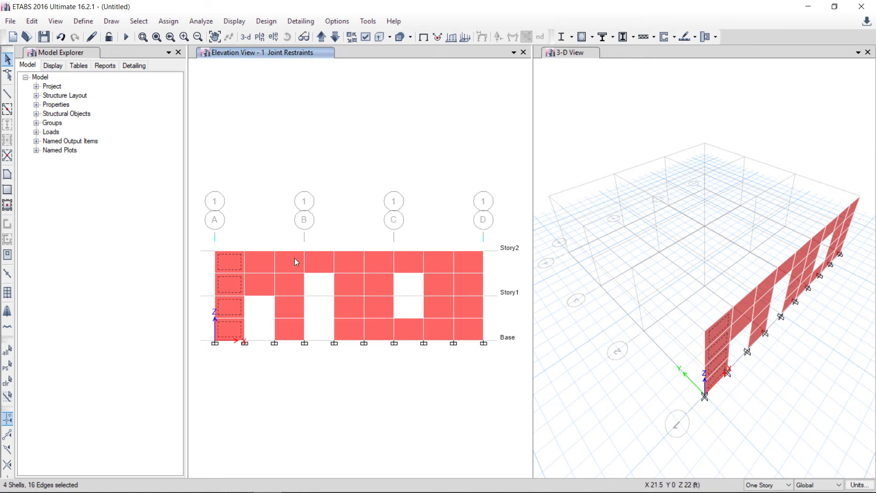
left_click(177, 25)
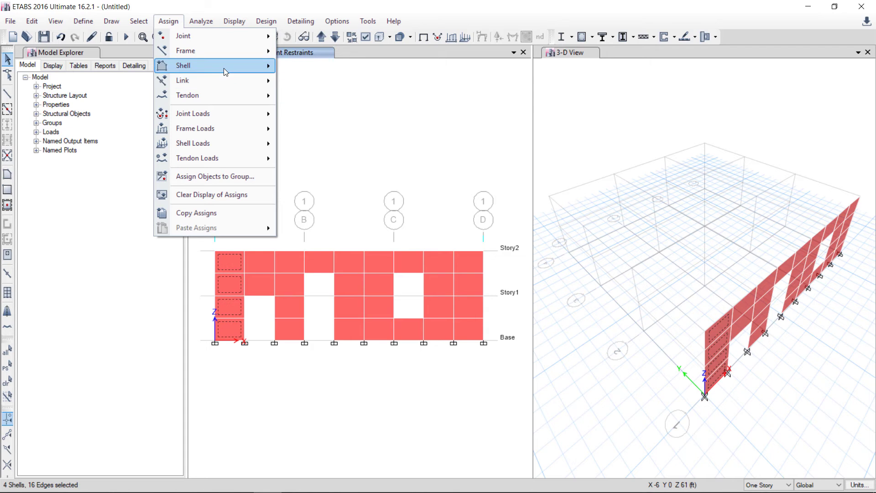
mouse_move(224, 67)
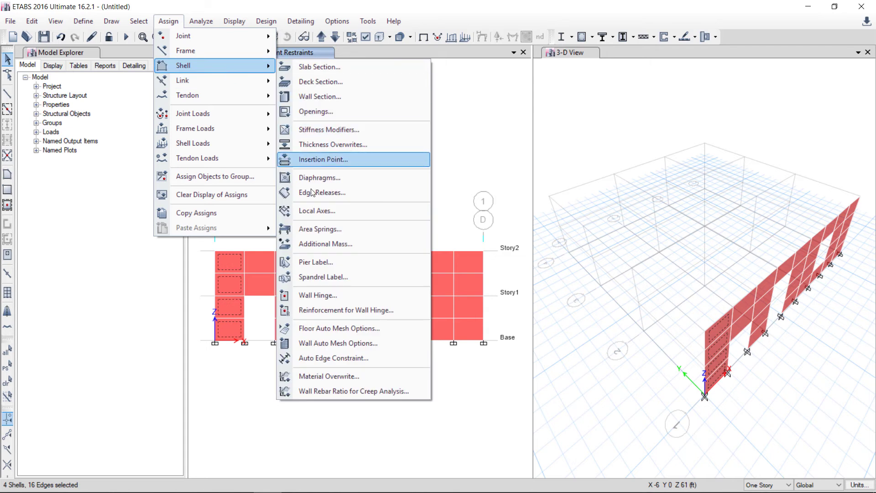
left_click(319, 262)
left_click_drag(410, 128, 542, 119)
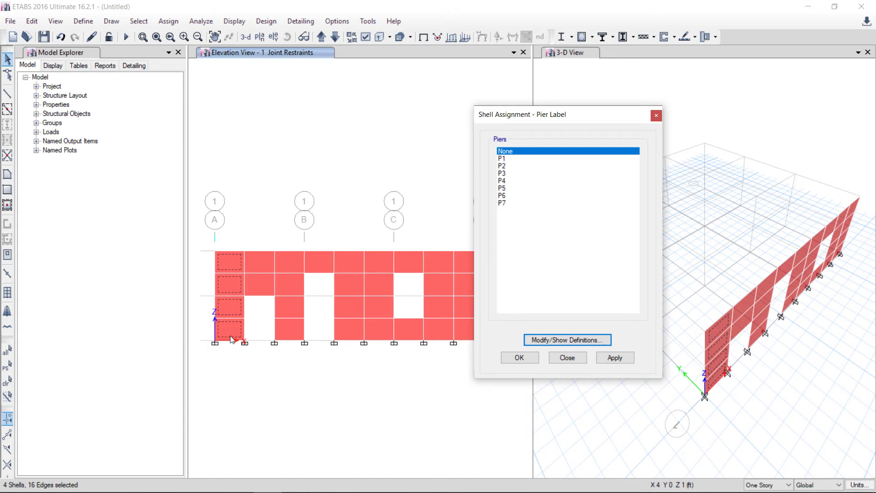
left_click(611, 358)
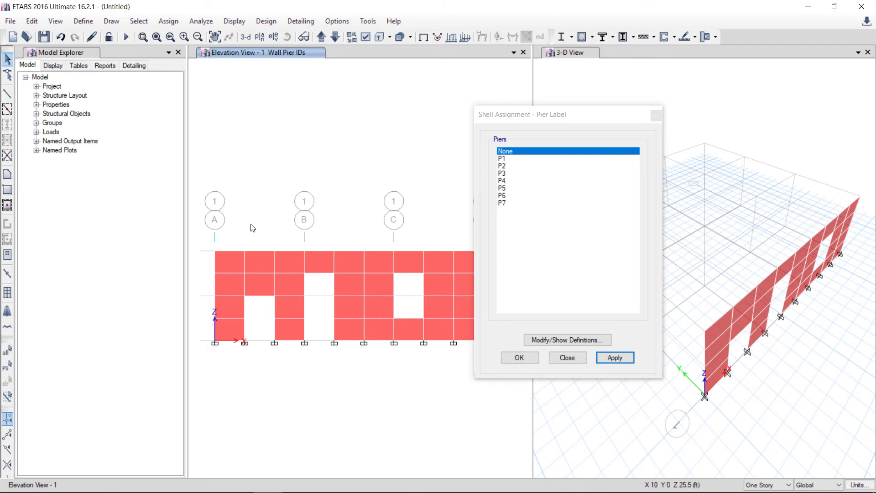
Step: Assign pier label P1 to the full-height stack of four wall segments beside grid A
left_click_drag(242, 189, 231, 283)
left_click_drag(231, 315, 235, 349)
left_click(502, 158)
left_click(614, 357)
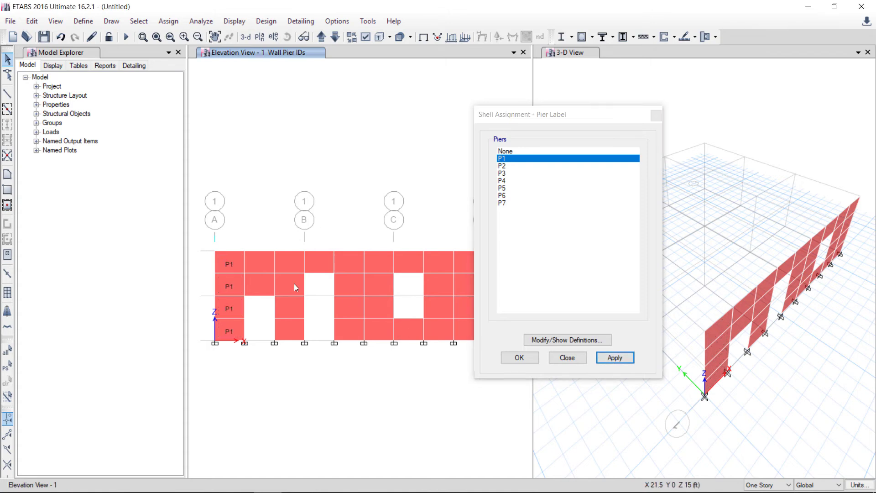
Step: Assign pier label P2 to the four stacked wall segments just before grid B
left_click_drag(288, 265, 288, 280)
left_click_drag(294, 311, 295, 332)
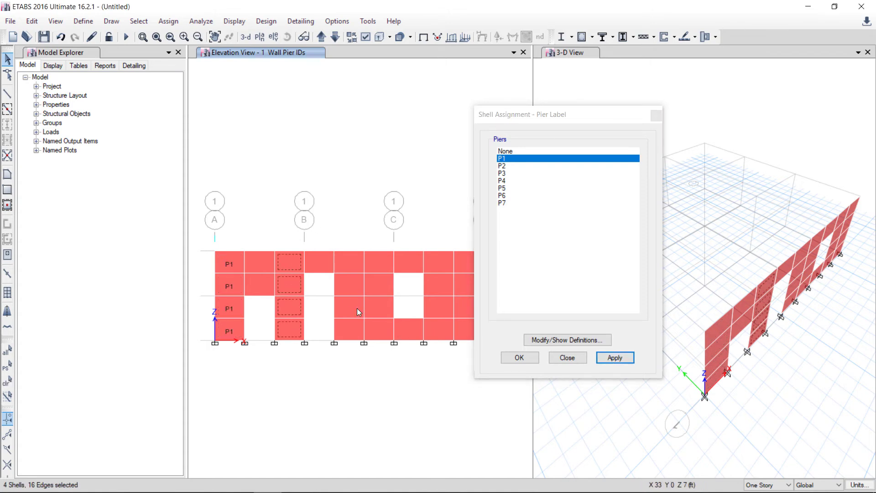
left_click(516, 166)
left_click(615, 357)
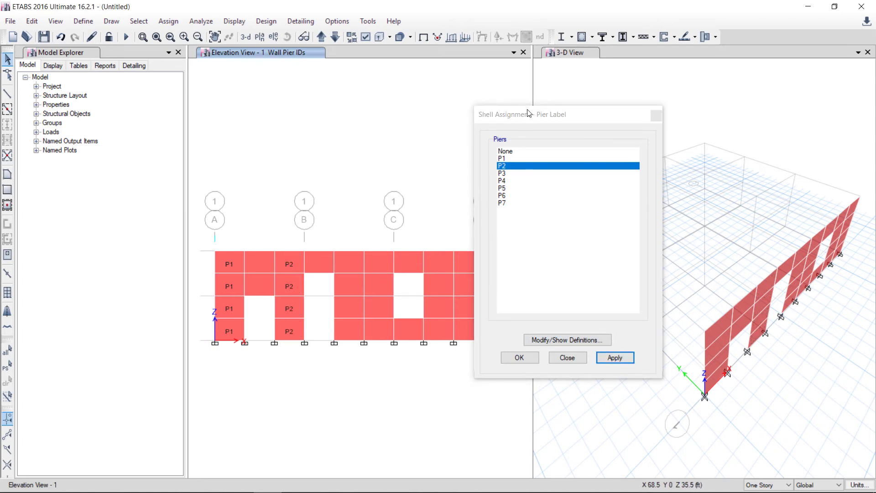
Step: Move the assignment dialog clear of grid D and assign pier label P4 to the eight wall segments just before grid C
left_click_drag(528, 113, 585, 113)
left_click(358, 269)
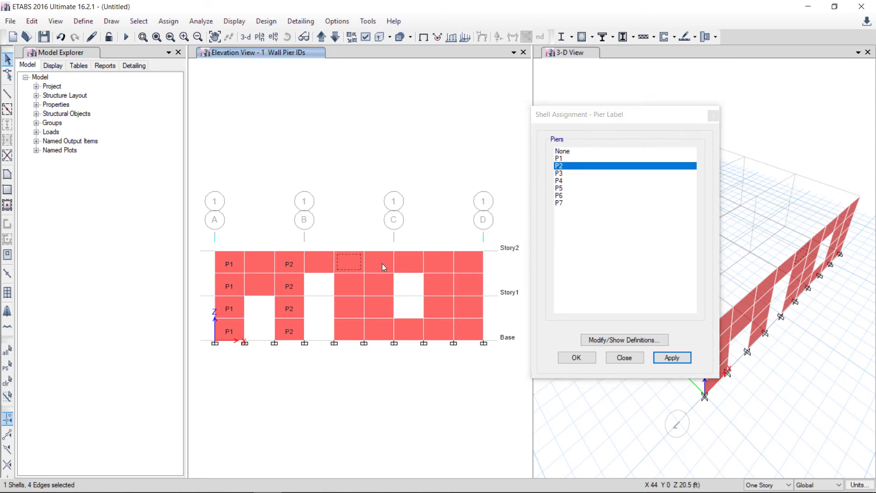
left_click(384, 277)
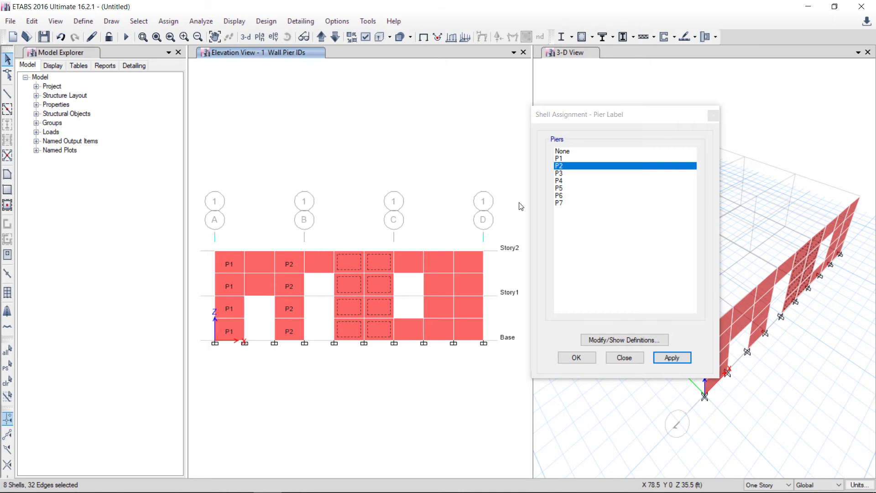
left_click(562, 181)
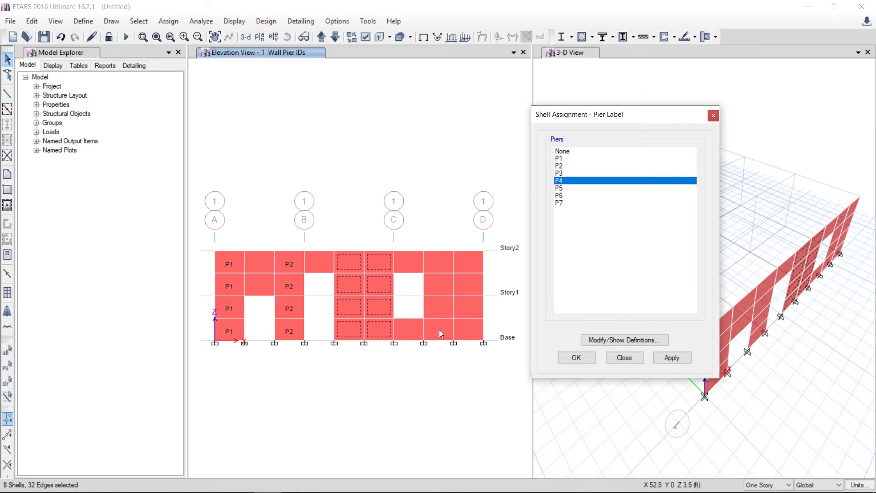
left_click(672, 357)
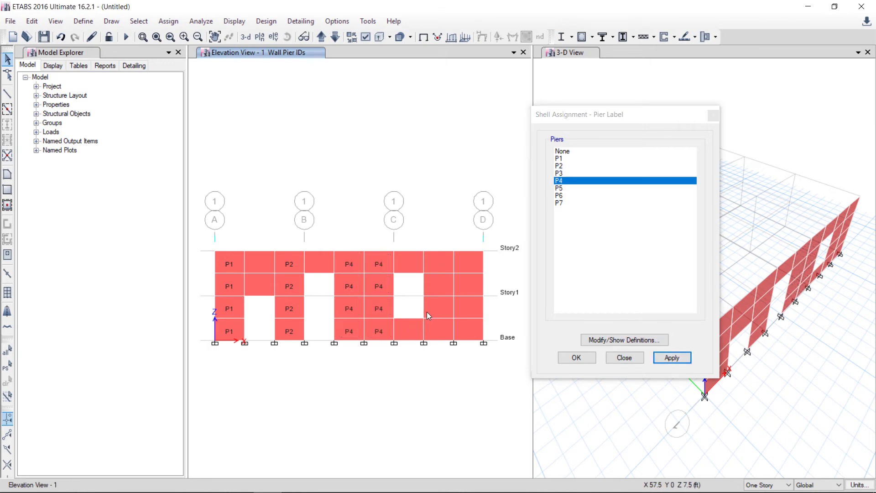
Step: Assign pier label P6 to the eight wall segments in the two full-height stacks next to grid D
left_click(444, 266)
left_click(467, 266)
left_click(472, 286)
left_click(445, 288)
left_click(450, 305)
left_click(468, 307)
left_click(561, 188)
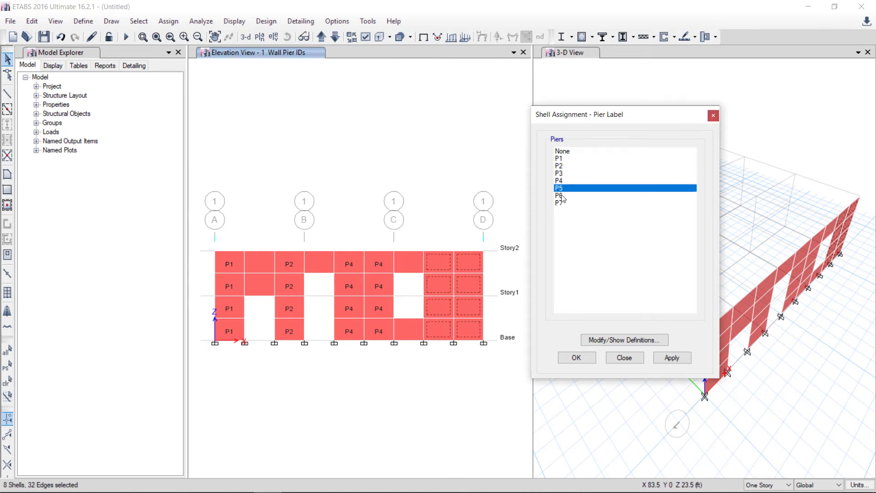
left_click(559, 196)
left_click(663, 357)
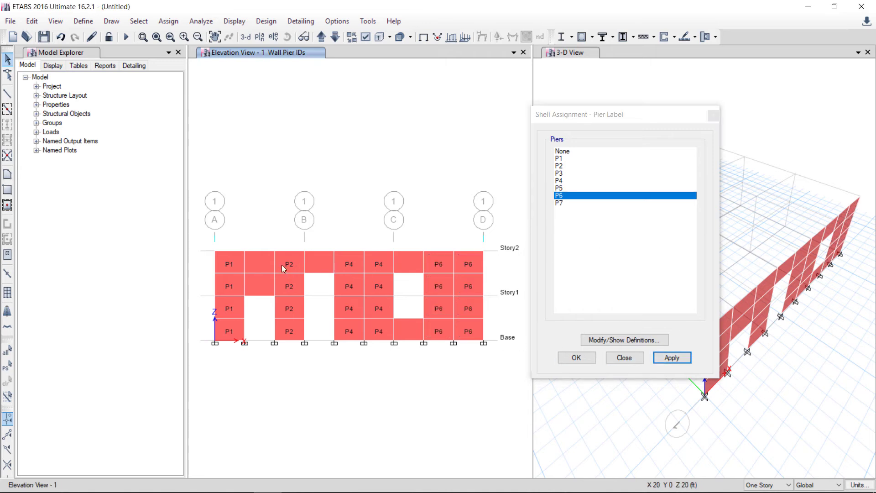
Step: Assign pier label P3 to the two wall segments above the opening between grids A and B and finish the pier assignment
left_click(258, 266)
left_click(260, 277)
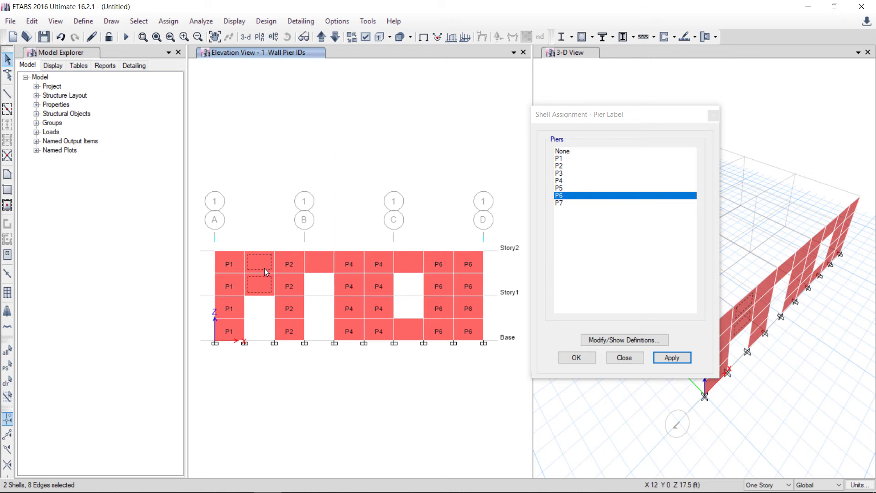
left_click(559, 174)
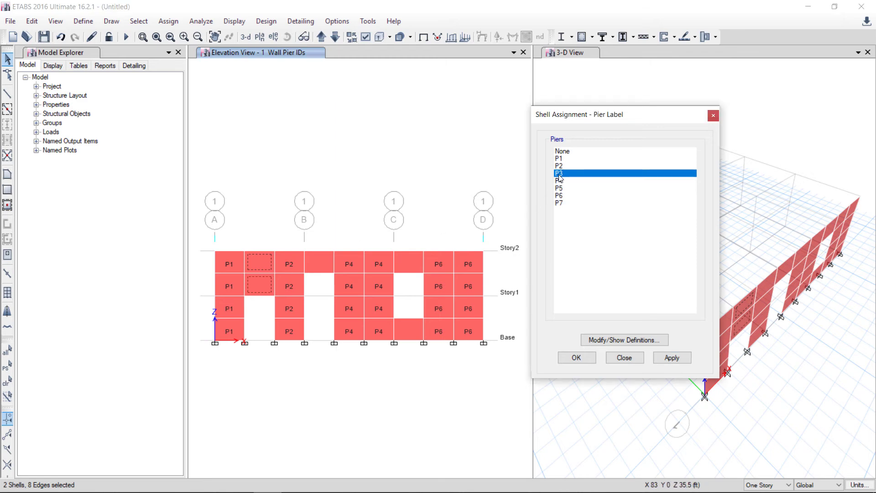
left_click(671, 357)
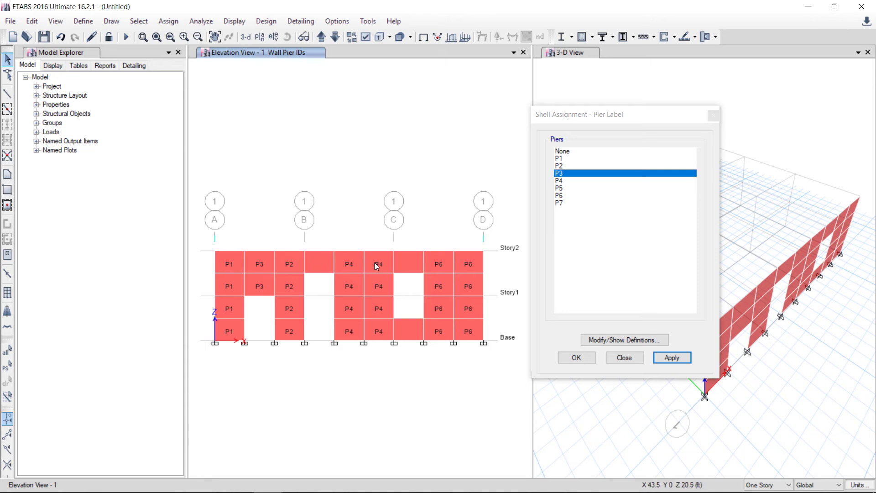
left_click(589, 360)
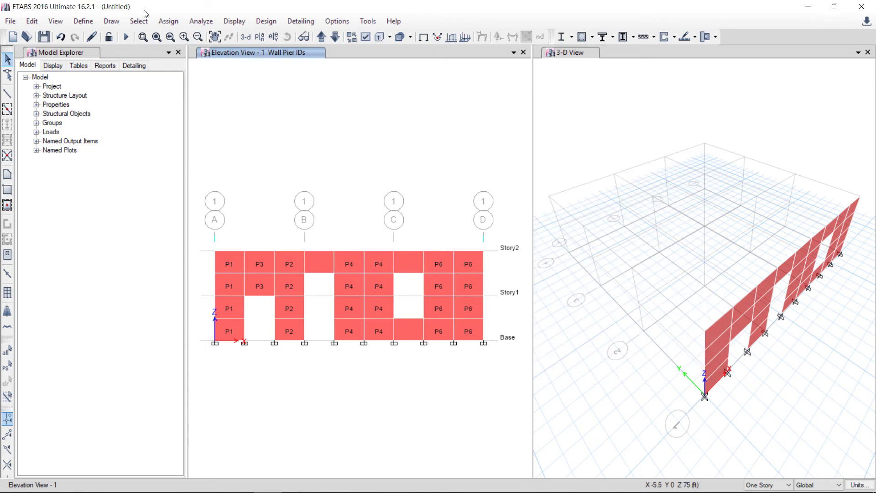
Step: Add spandrel labels S2 and S3 to the wall spandrel label definitions
left_click(83, 21)
left_click(117, 124)
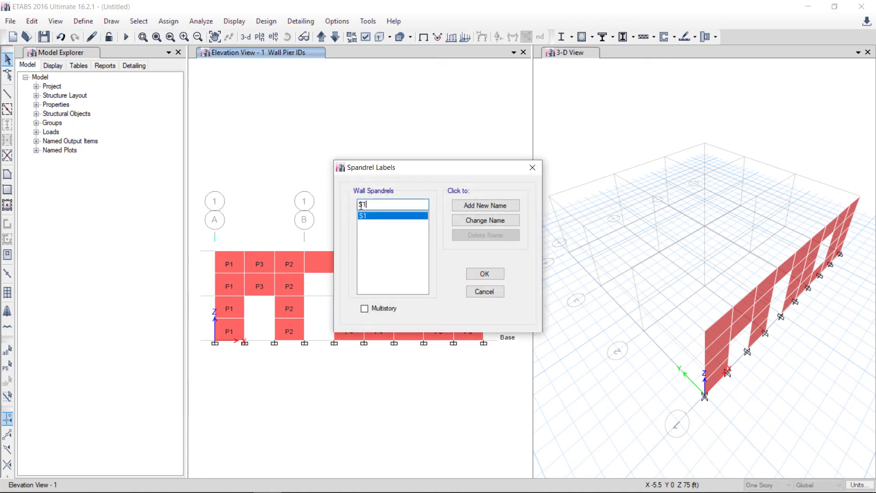
left_click(485, 205)
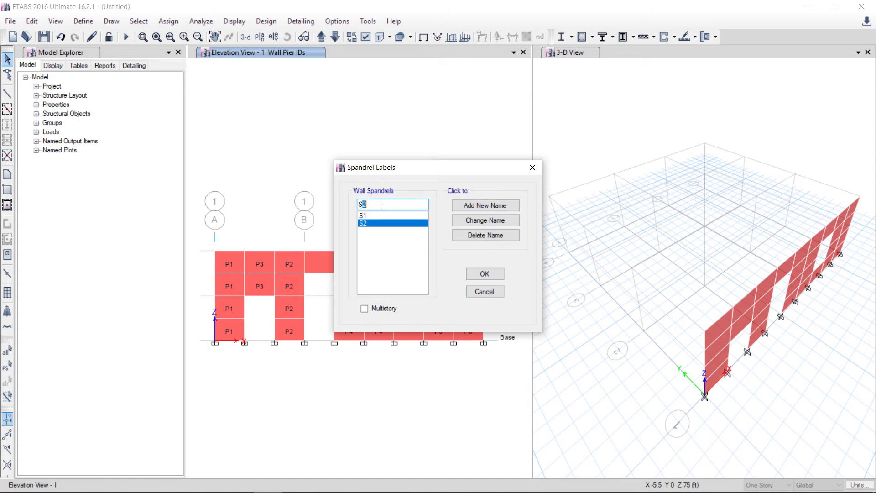
left_click(459, 209)
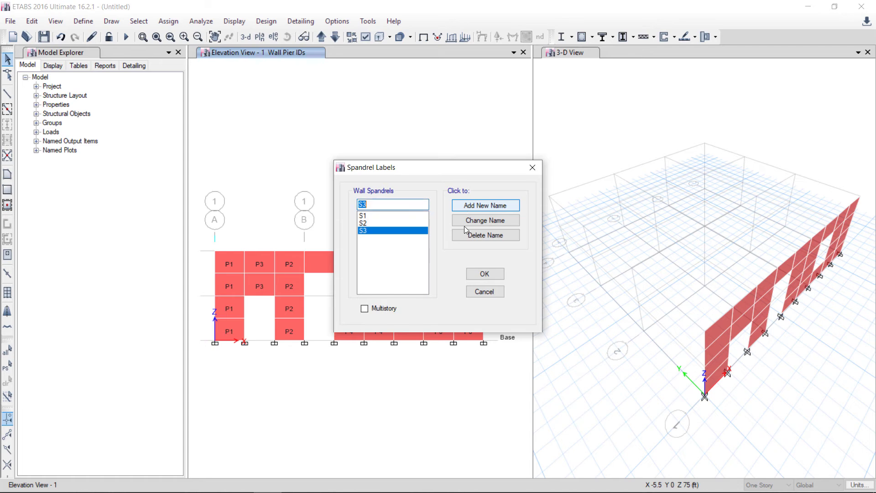
left_click(483, 276)
Step: Assign spandrel label S1 to the wall segment above the opening just past grid B
left_click(318, 265)
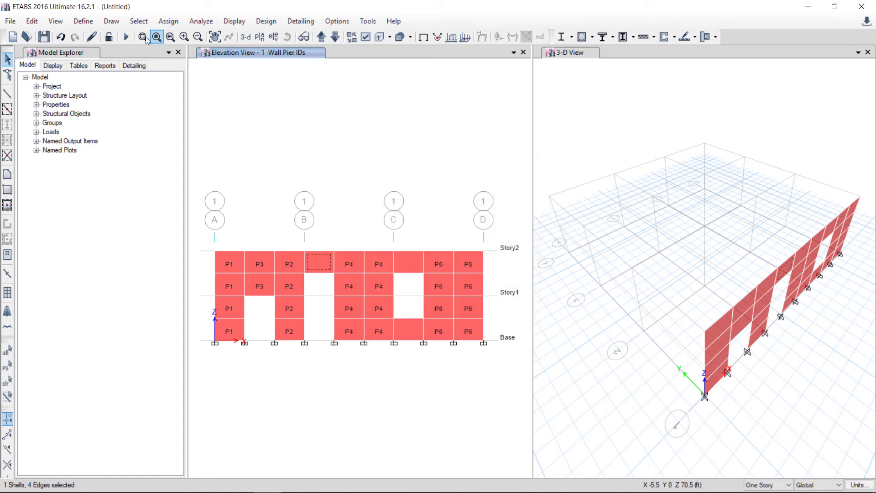
left_click(169, 21)
mouse_move(218, 67)
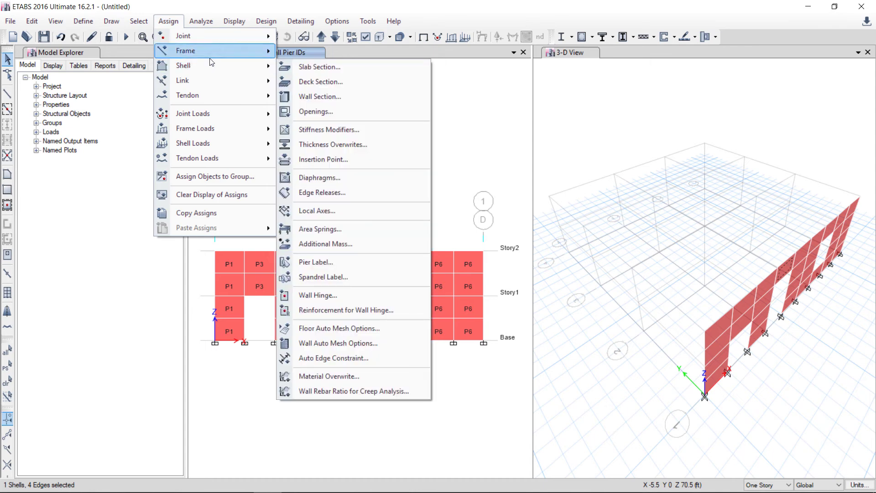
left_click(318, 277)
left_click(560, 158)
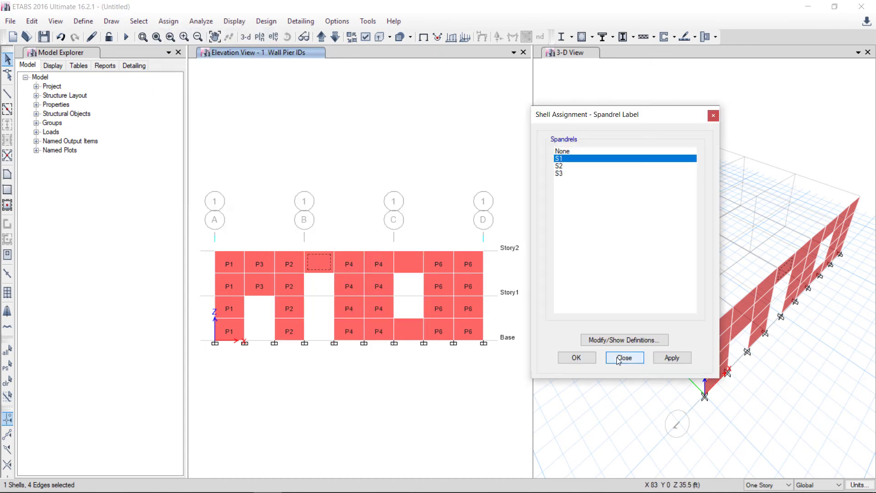
left_click(664, 358)
Step: Assign spandrel label S1 to the wall segment above the opening past grid C and S2 to the segment below it
left_click(412, 261)
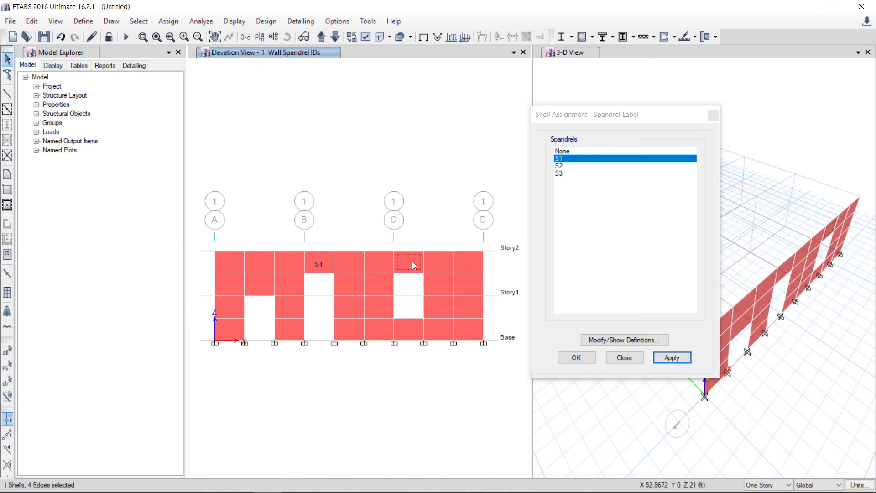
left_click(671, 357)
left_click(411, 337)
left_click(558, 165)
left_click(672, 357)
left_click(587, 359)
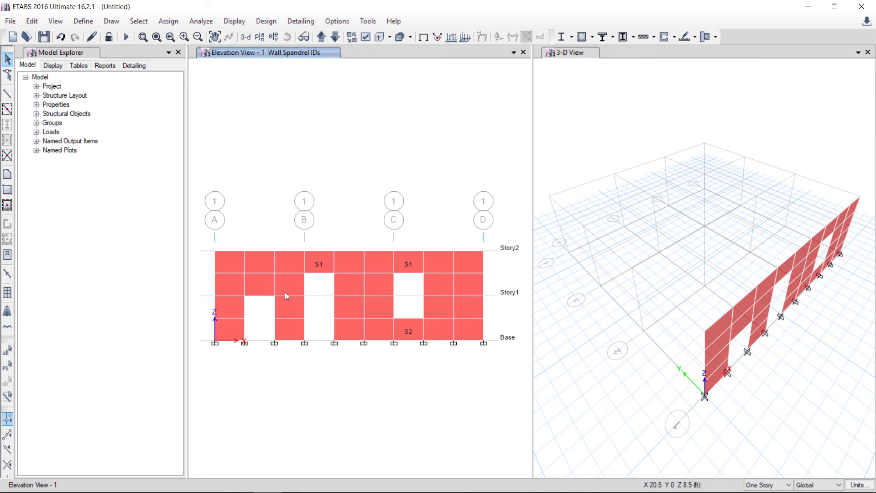
Step: Save the model under the file name Shear Wall design
left_click(44, 37)
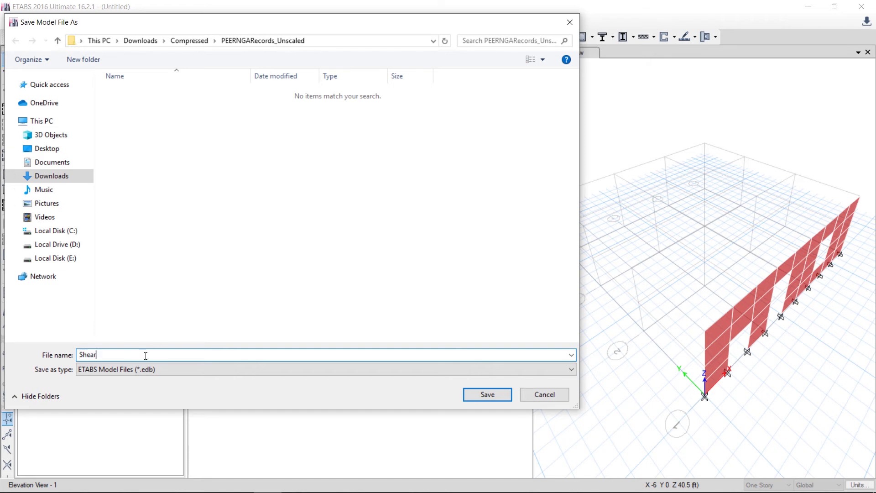
type("esig")
key("Return")
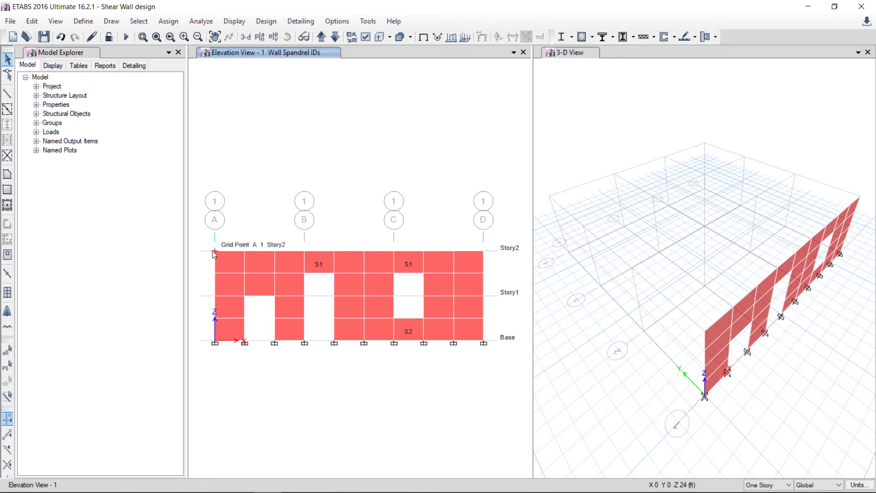
Step: Review the defined load patterns, including the self-weight multipliers and the seismic EQ entry
left_click(83, 21)
left_click(110, 254)
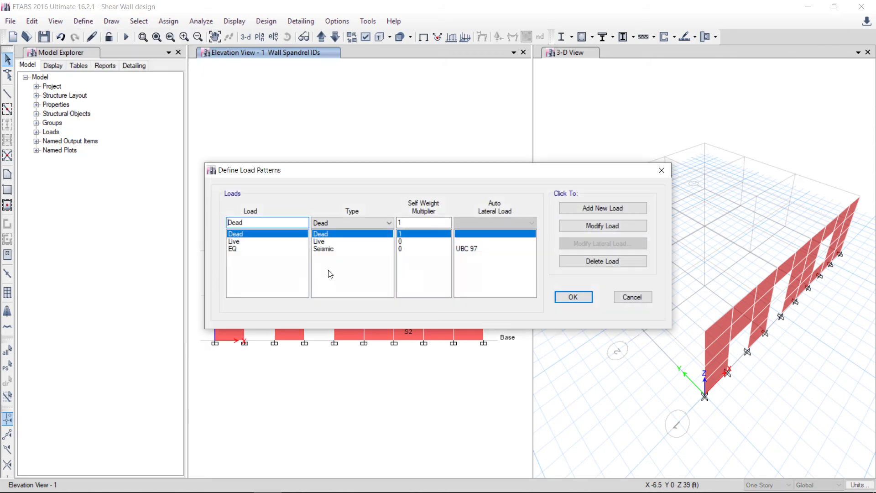
left_click(572, 297)
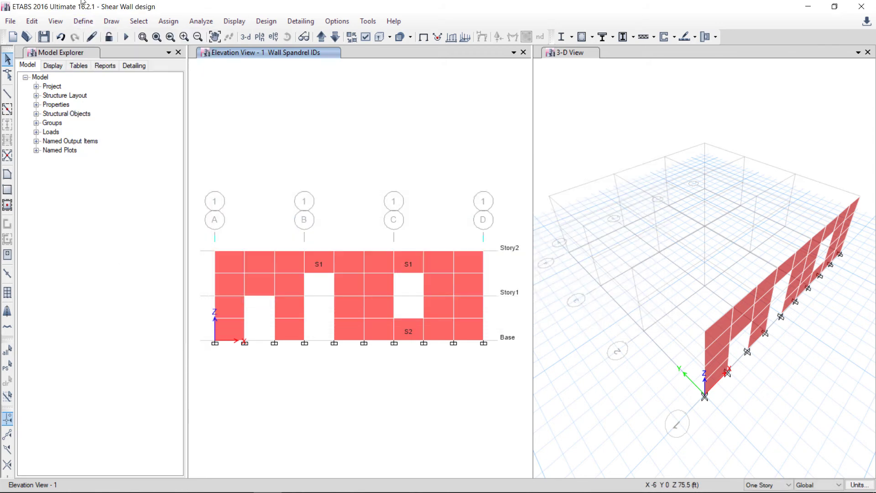
Step: Add the default design load combinations for Concrete Shear Wall Design
left_click(75, 22)
left_click(118, 305)
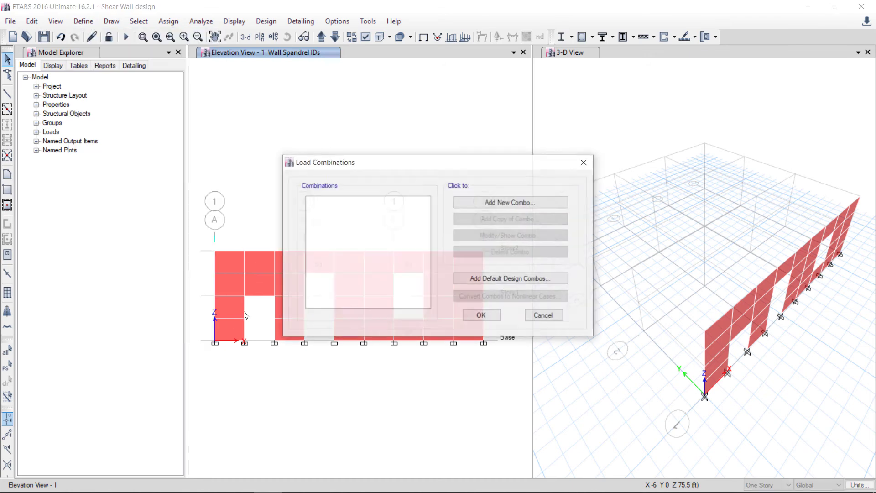
left_click(500, 280)
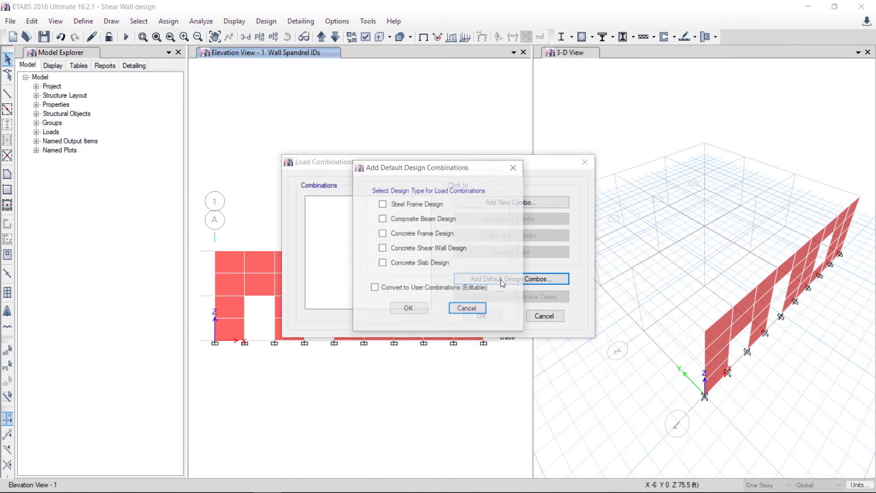
left_click(400, 237)
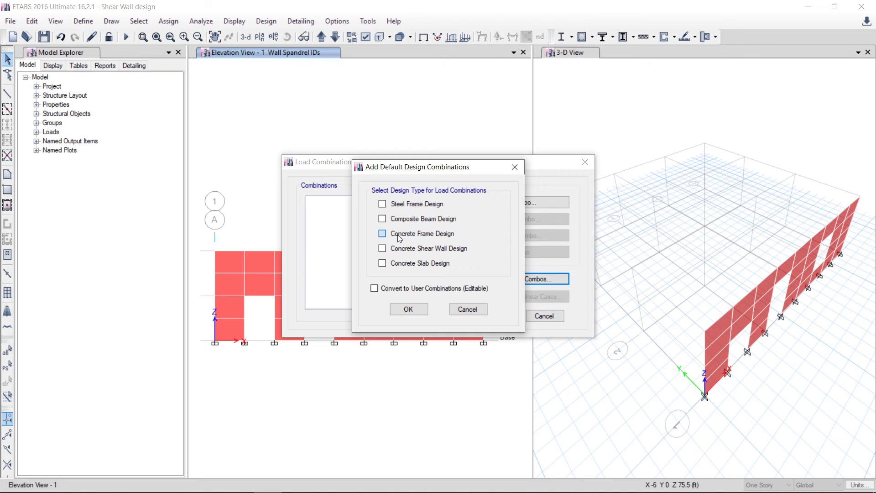
left_click(432, 234)
left_click(423, 250)
left_click(416, 312)
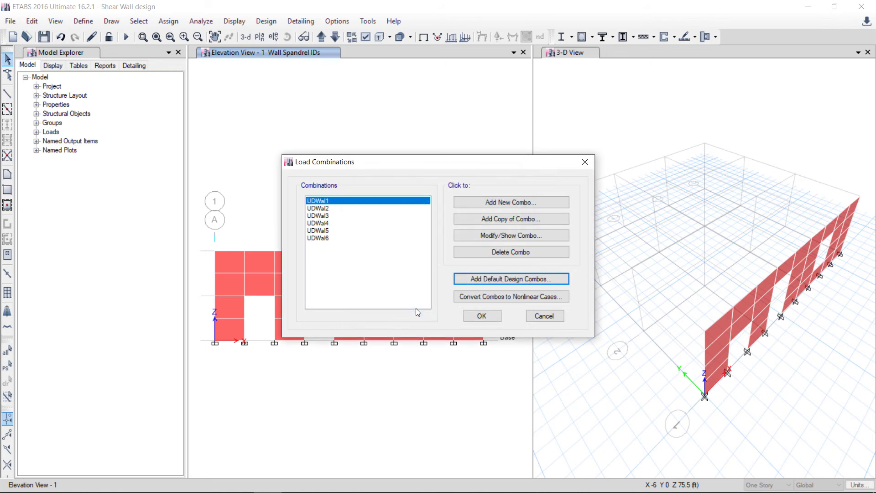
Step: Check the load names and scale factors of combination UDWal4 and accept the load combinations
left_click(335, 223)
left_click(487, 238)
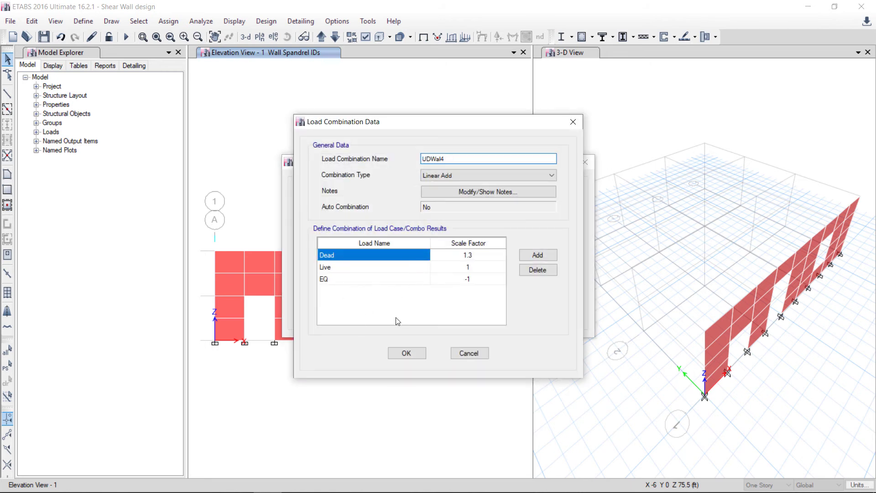
left_click(405, 355)
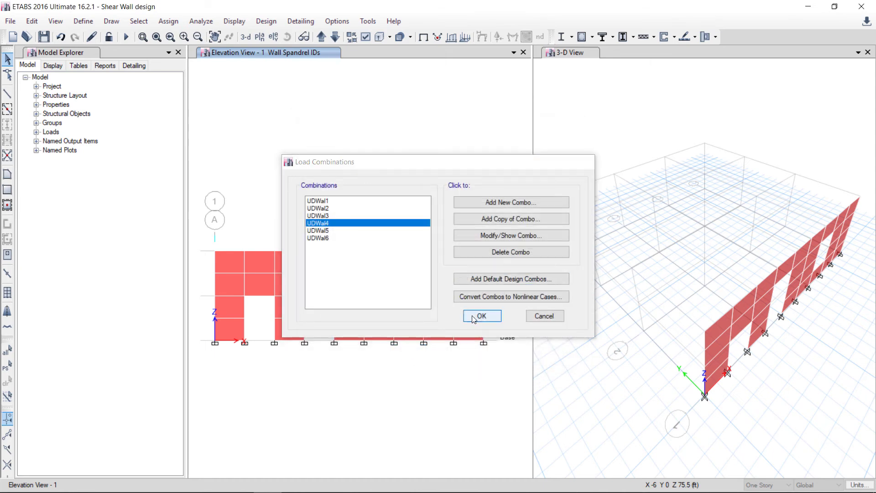
left_click(481, 315)
Step: Assign a Live joint force of -10 kip in global Z to all ten joints along Story2 and save the model
left_click(215, 251)
left_click(245, 251)
left_click(274, 251)
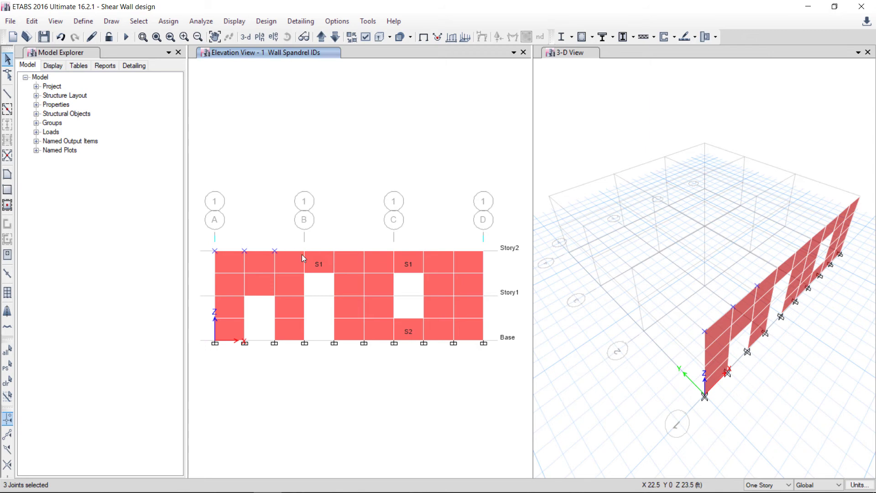
left_click(305, 250)
left_click(334, 251)
left_click(364, 250)
left_click(394, 251)
left_click(423, 251)
left_click(459, 255)
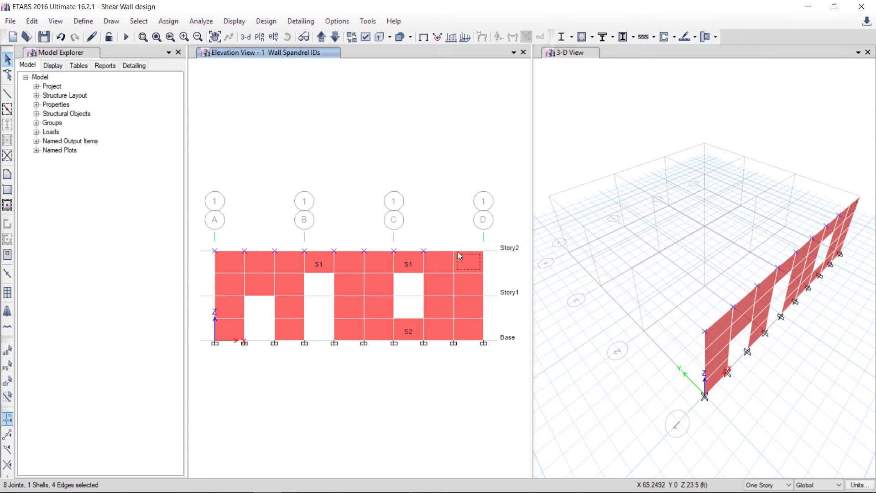
left_click(455, 253)
left_click(453, 251)
left_click(483, 251)
left_click(169, 21)
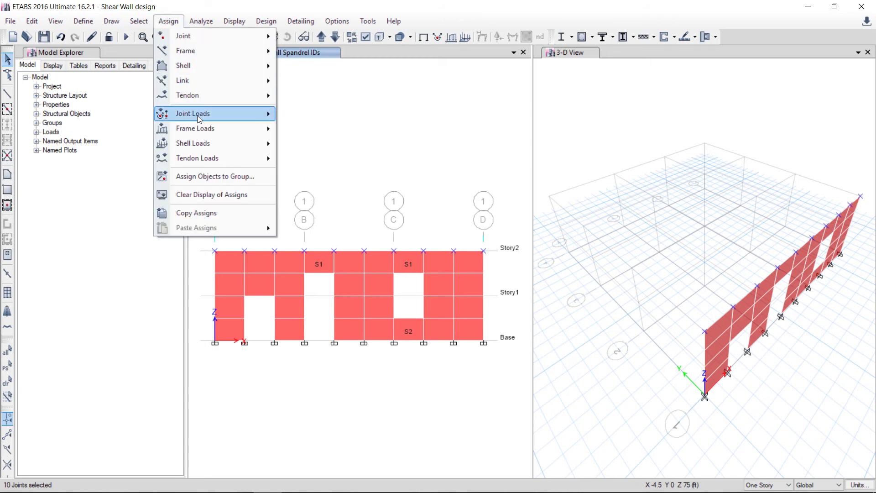
mouse_move(221, 114)
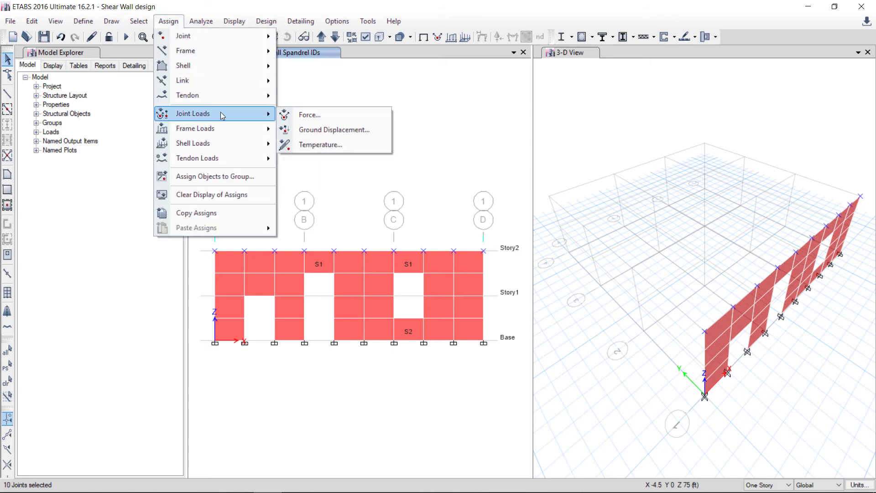
left_click(310, 114)
left_click(456, 162)
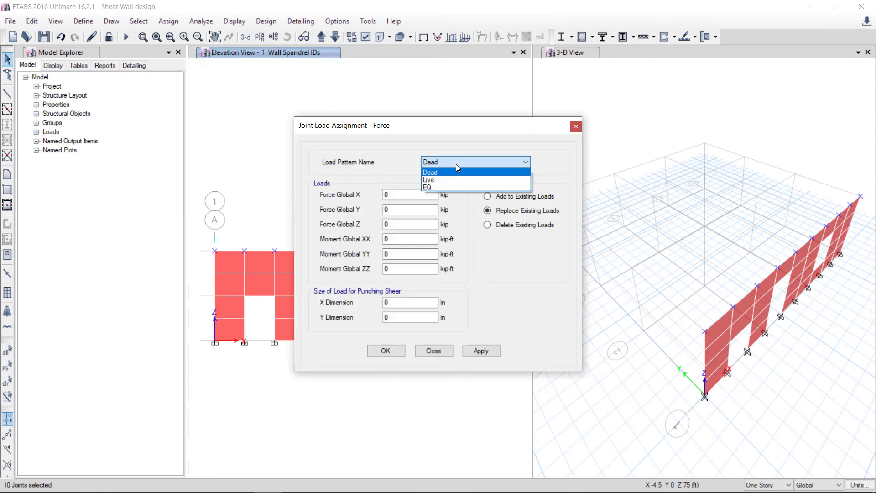
left_click(449, 180)
left_click_drag(396, 225, 351, 226)
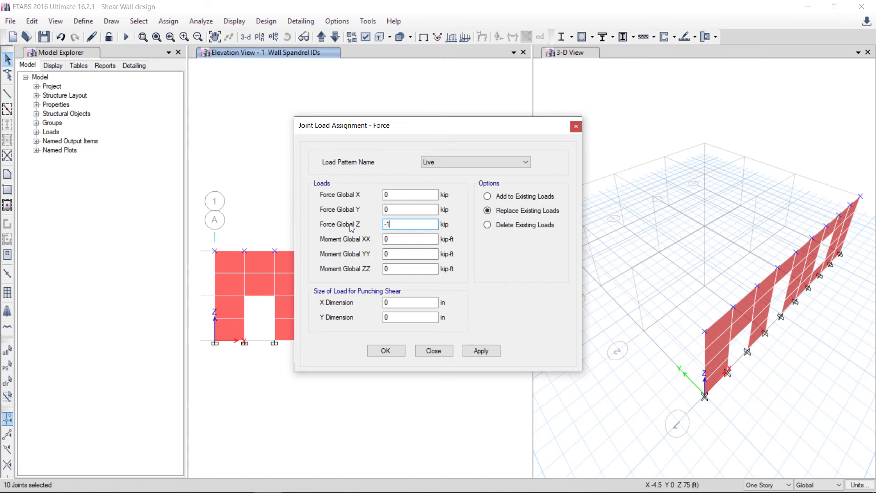
left_click(396, 239)
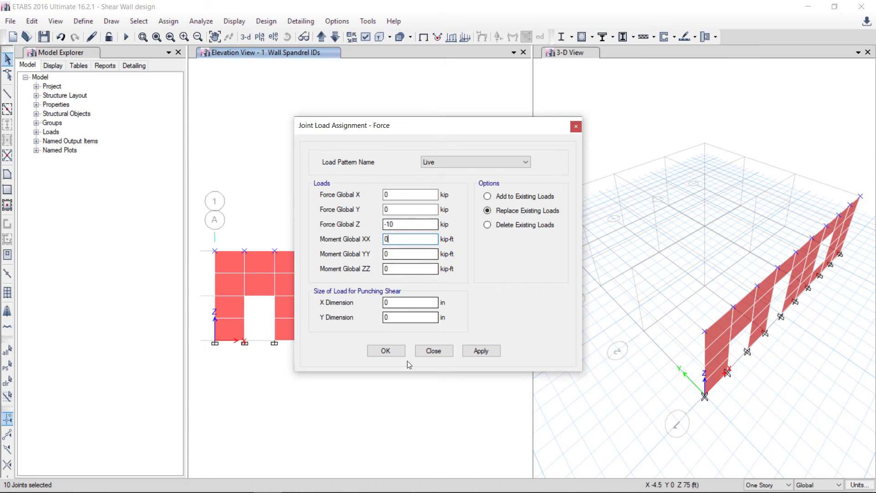
left_click(476, 351)
left_click(396, 354)
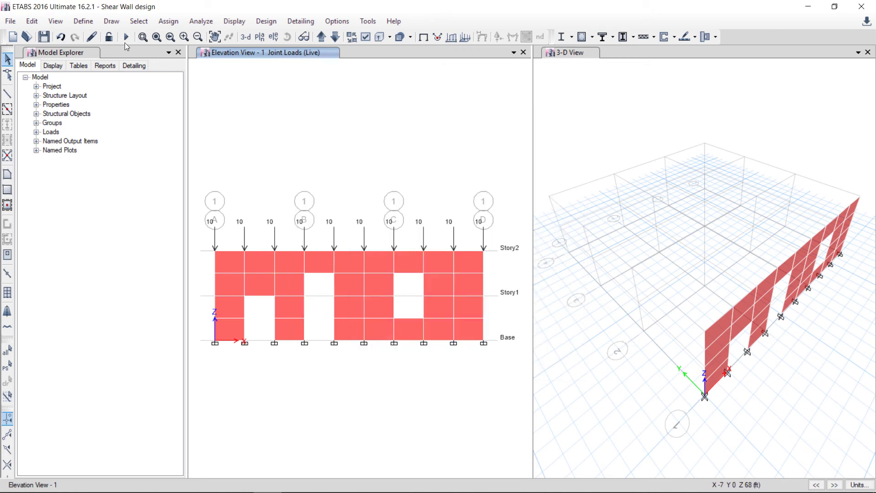
left_click(45, 37)
Step: Review the shear wall pier design overwrites for the top wall segment just before grid B, including the pier section type options
left_click(291, 267)
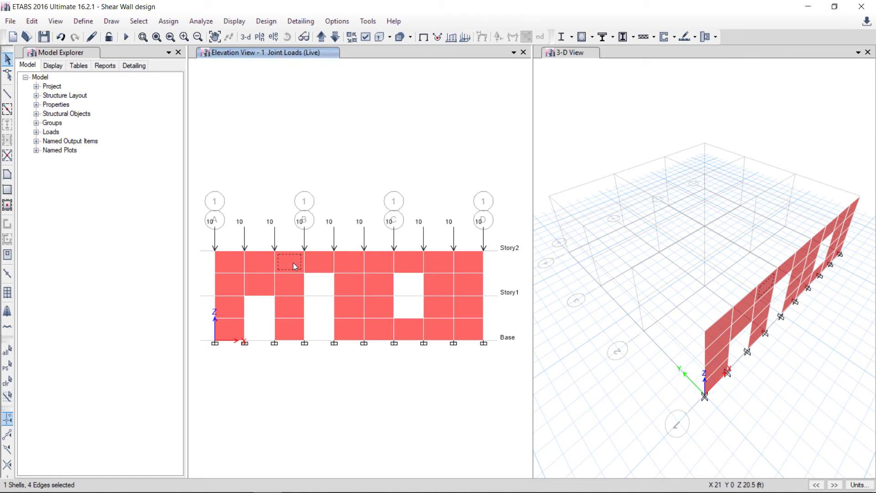
left_click(258, 21)
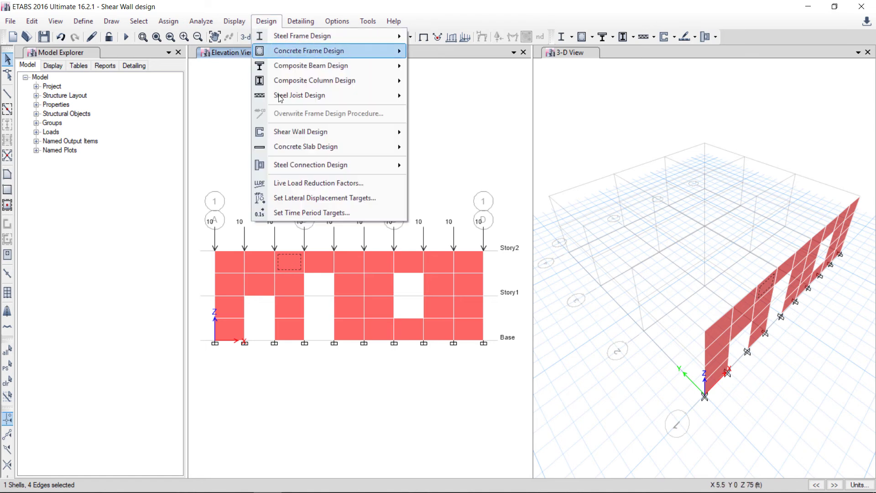
mouse_move(330, 136)
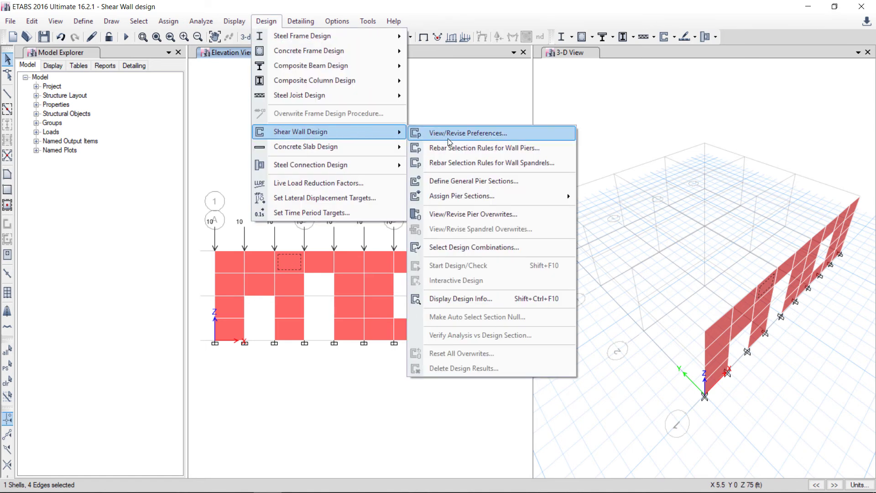
left_click(469, 215)
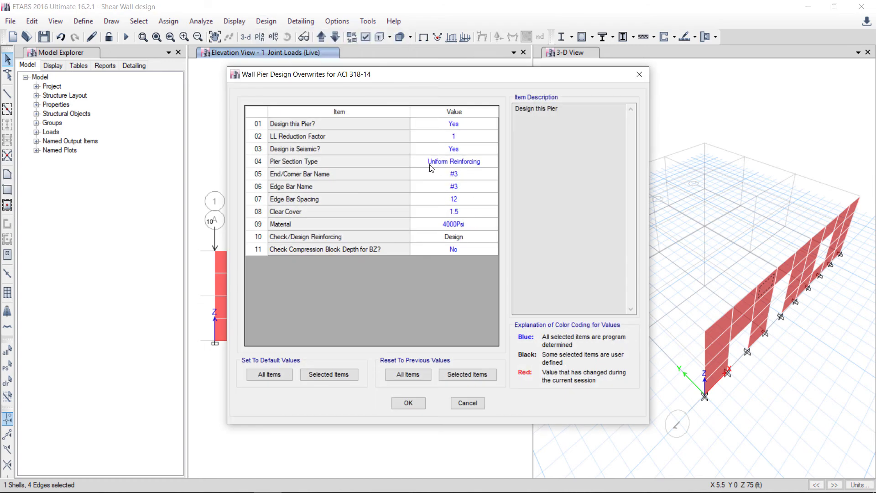
left_click_drag(390, 80, 539, 66)
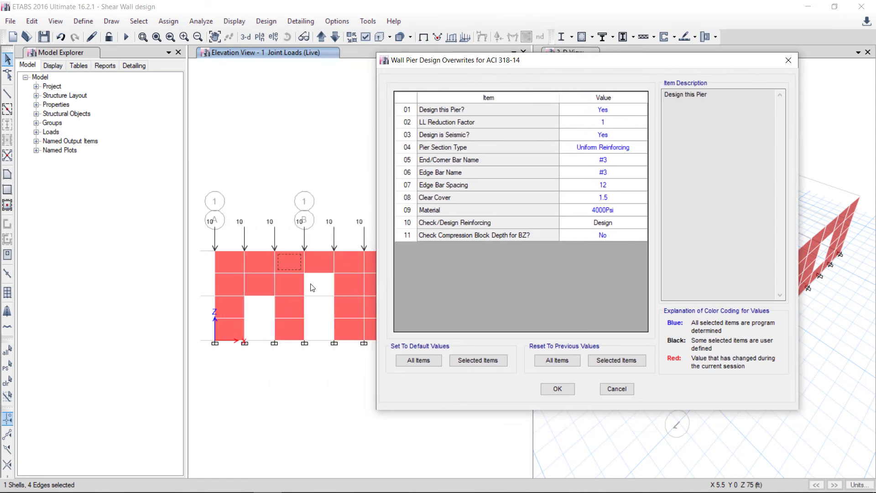
left_click(598, 150)
left_click(598, 149)
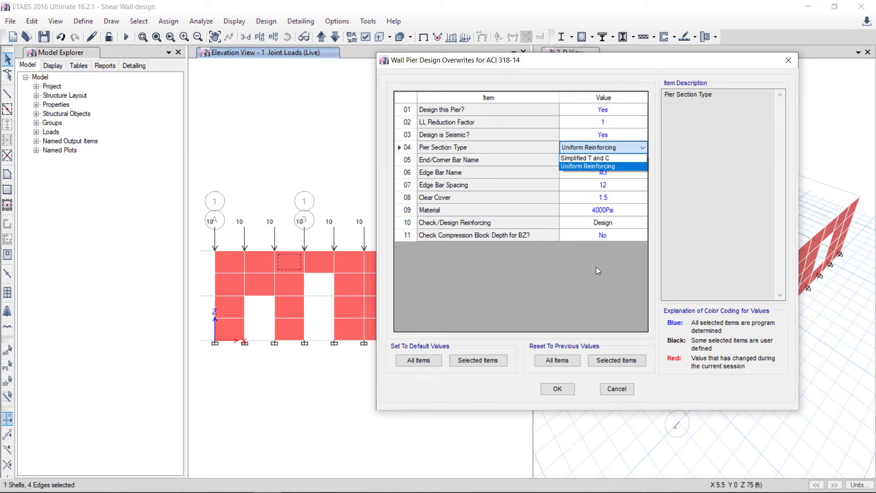
left_click(618, 389)
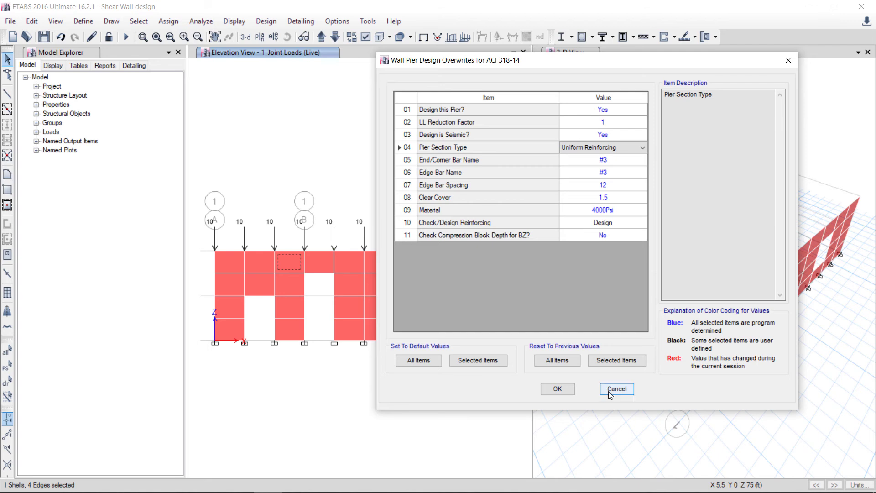
left_click(609, 391)
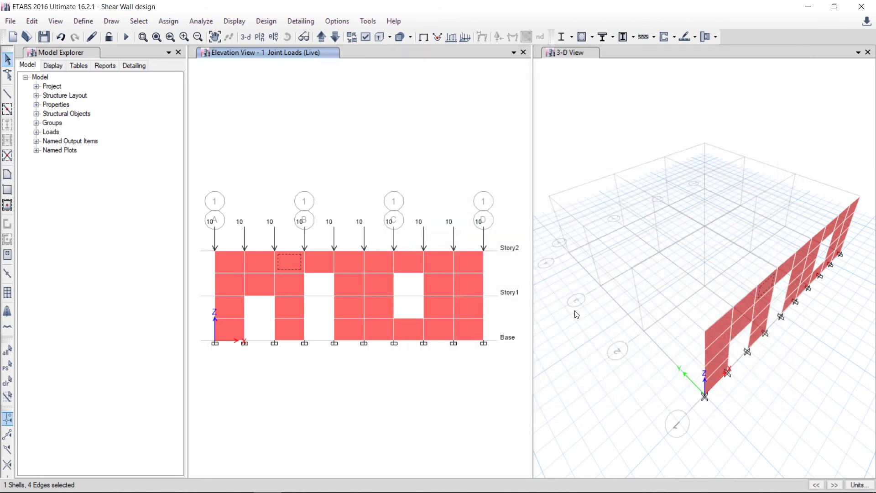
left_click(294, 264)
Step: Run the analysis and start the shear wall design check for the grid 1 elevation
left_click(126, 37)
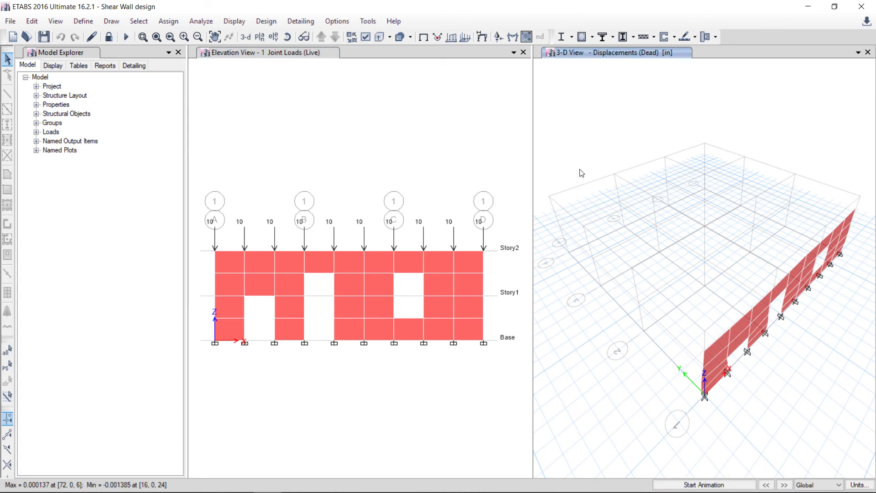
left_click(439, 123)
left_click(266, 21)
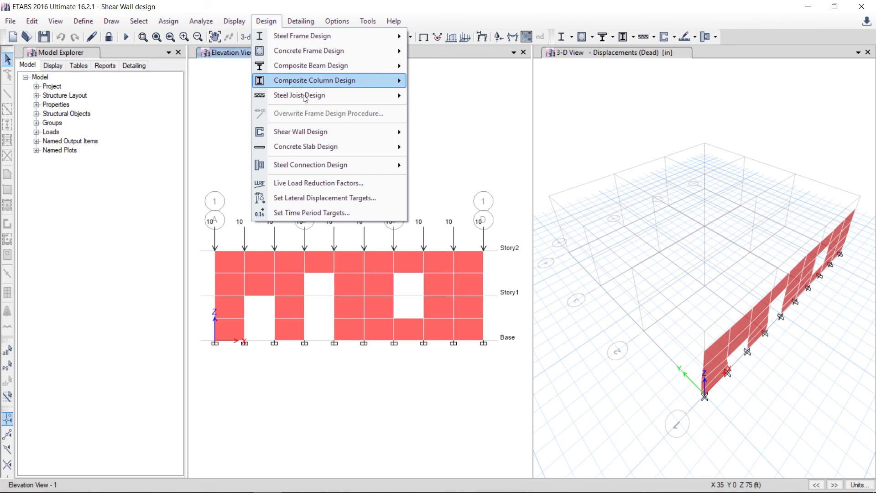
mouse_move(372, 135)
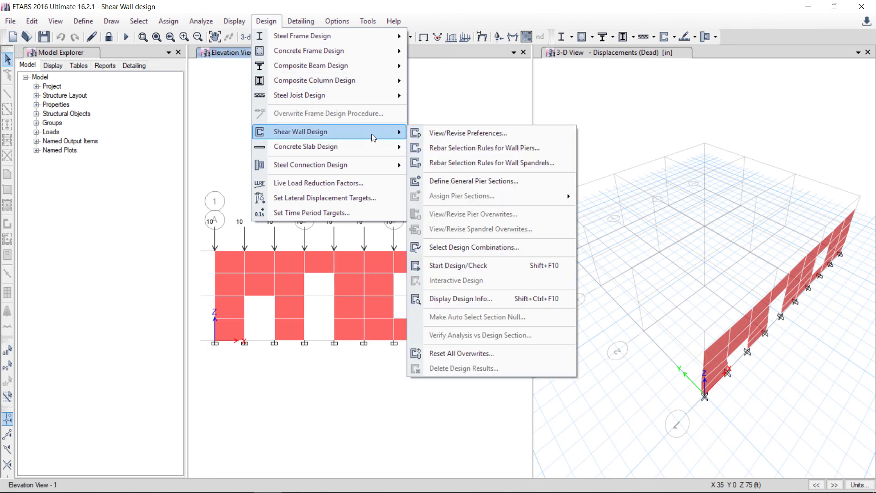
left_click(454, 265)
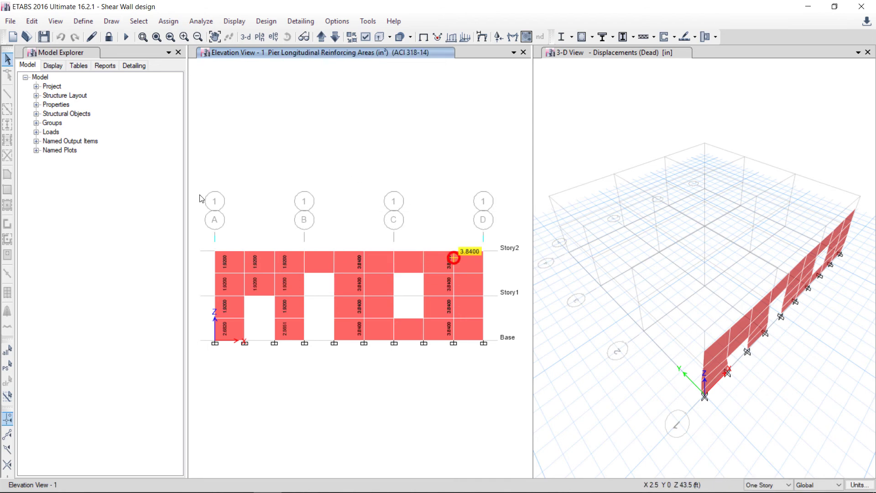
Step: Close the 3-D view and examine the pier longitudinal reinforcing areas across the grid 1 wall elevation
left_click(867, 52)
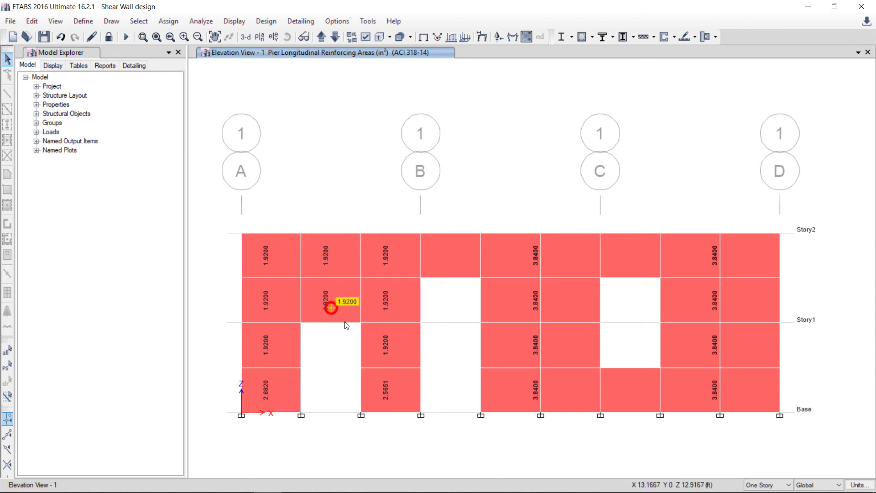
left_click(390, 240)
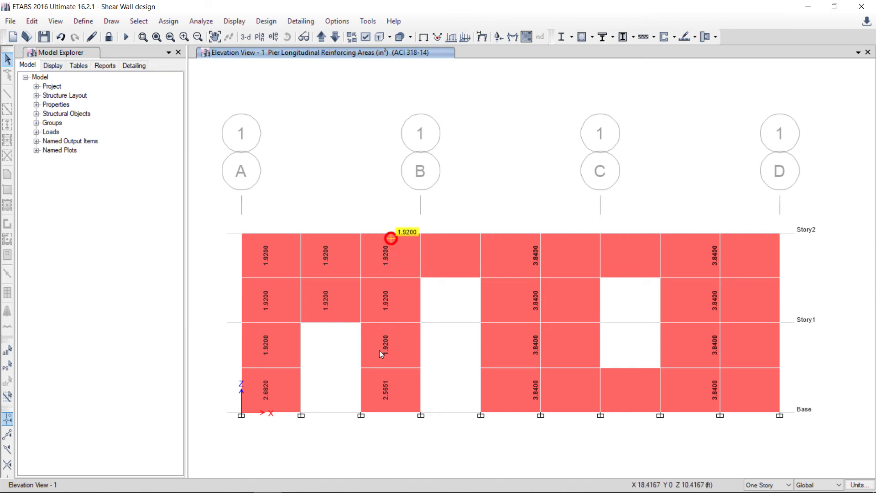
left_click(386, 414)
left_click(541, 288)
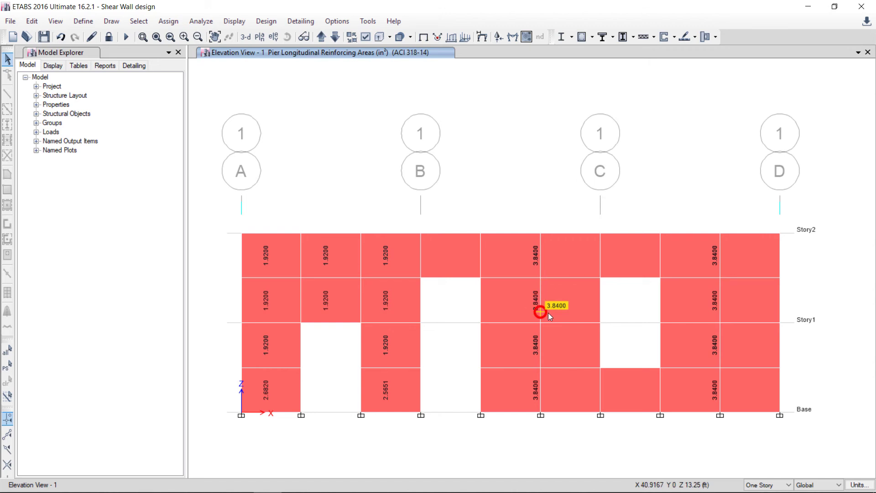
left_click(538, 404)
left_click(534, 247)
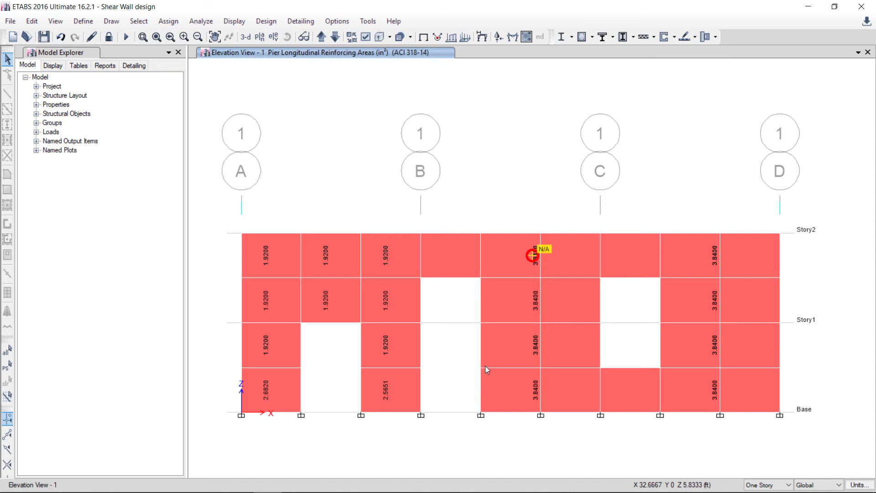
left_click(540, 352)
left_click(552, 255)
left_click(546, 381)
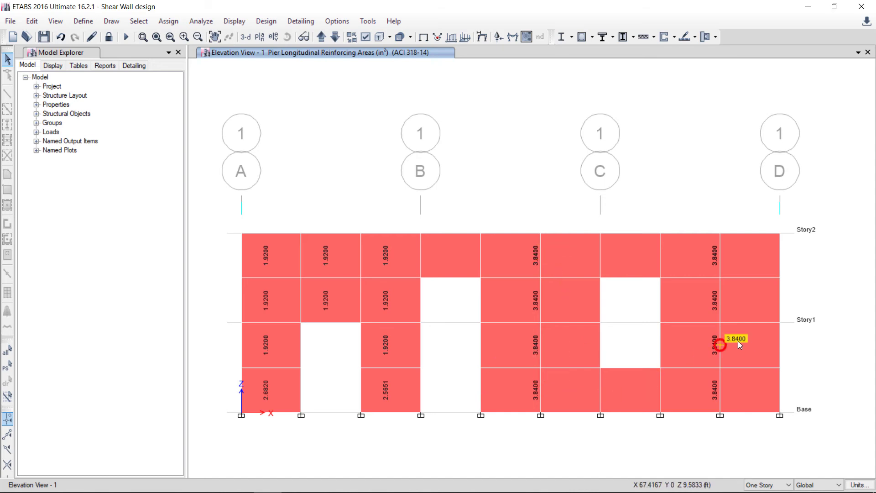
Step: Open the design details of the Story2 pier beside grid A and review its flexural design, shear design and boundary element check
left_click(543, 295)
left_click(457, 257)
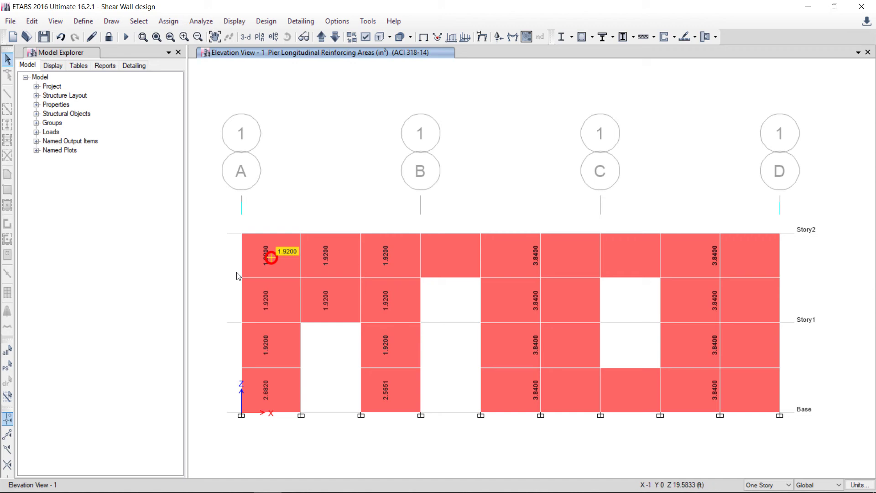
right_click(269, 257)
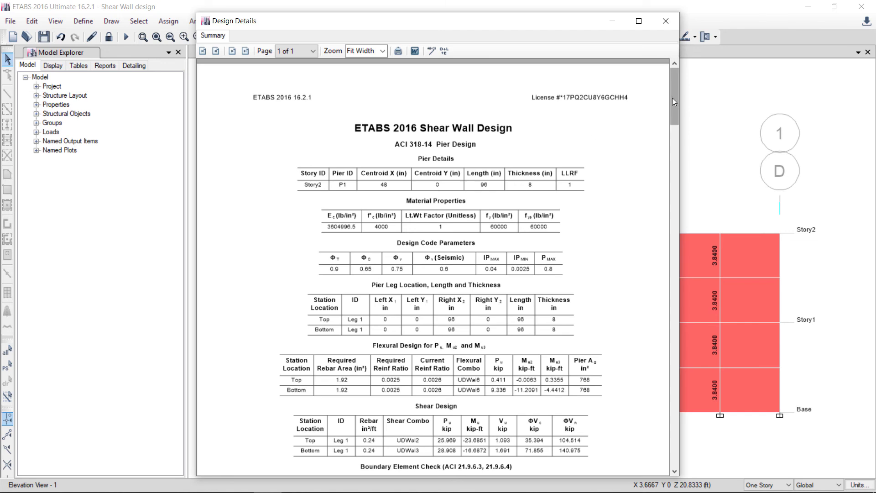
left_click(639, 21)
scroll(786, 60, "down", 5)
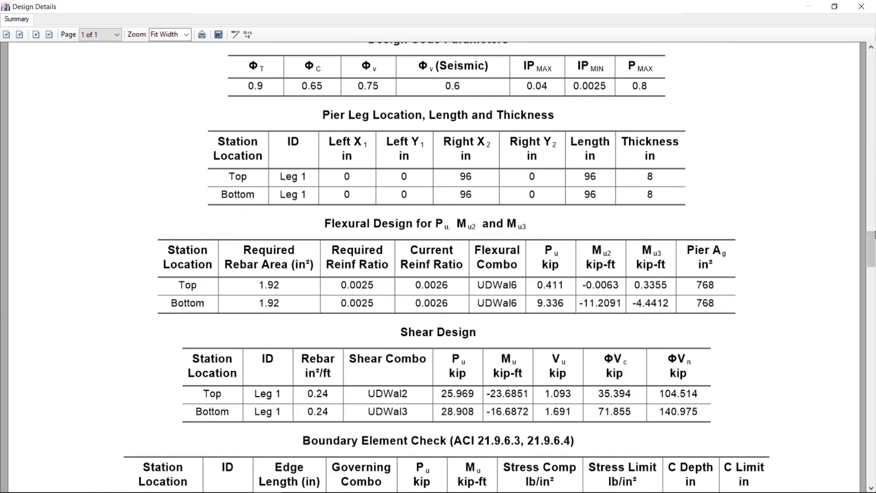
left_click_drag(872, 248, 871, 89)
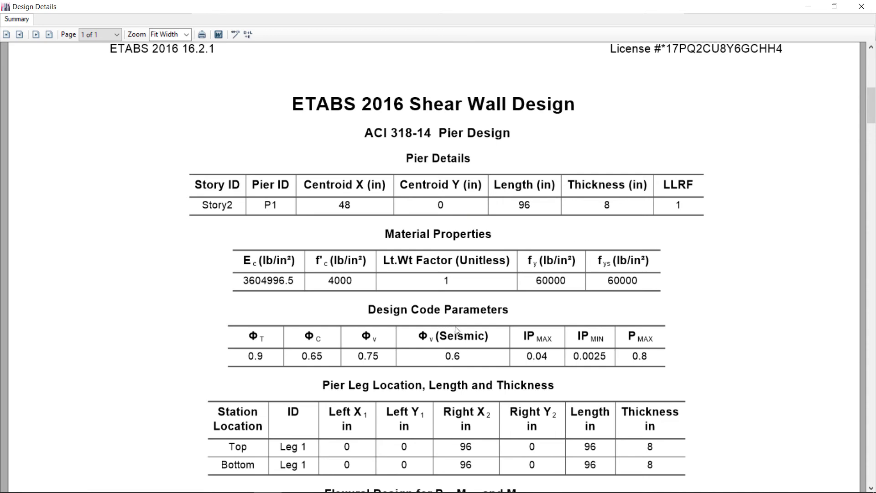
left_click_drag(874, 121, 860, 293)
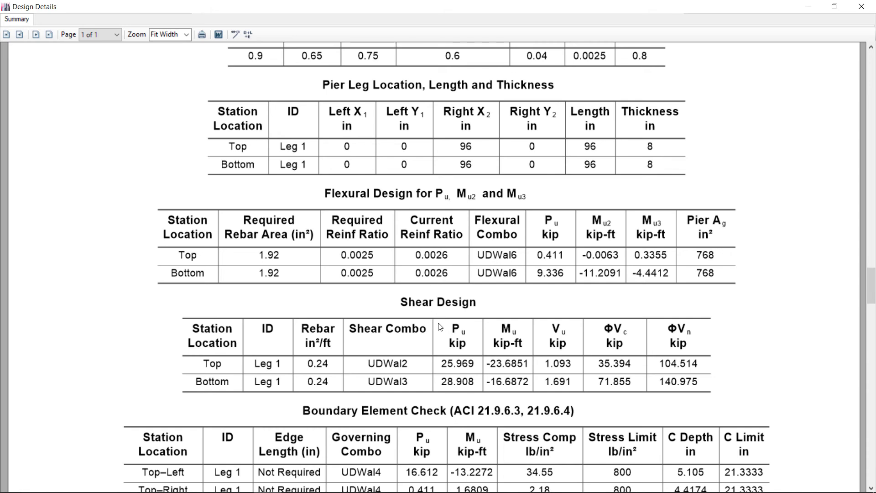
scroll(444, 340, "down", 3)
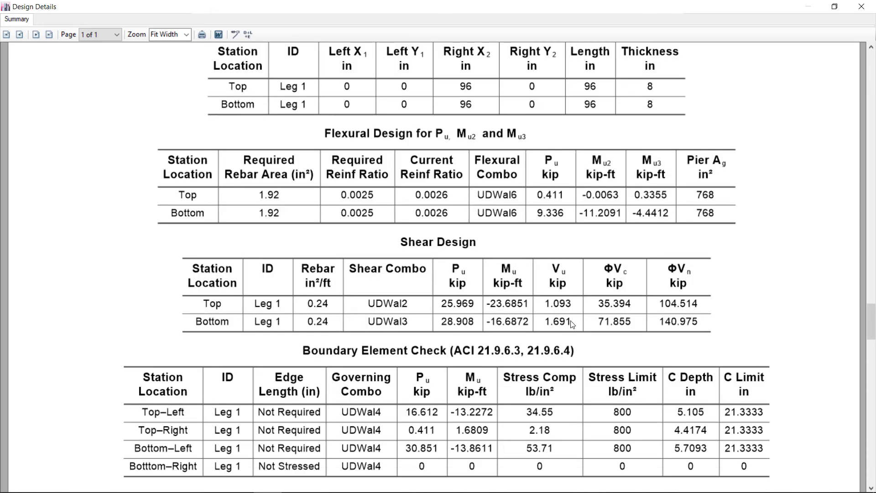
scroll(611, 325, "down", 6)
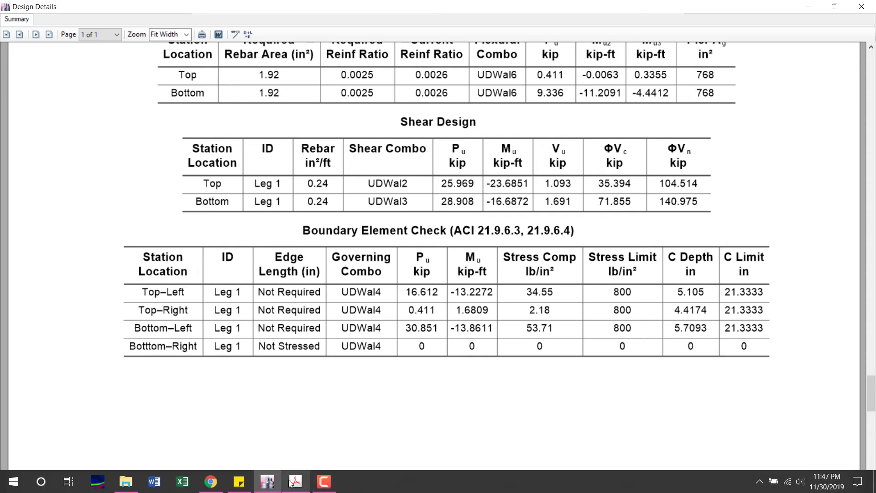
Step: Consult the boundary element figures in Adobe Acrobat, return to the ETABS pier report's boundary element check, and close the report
left_click(311, 484)
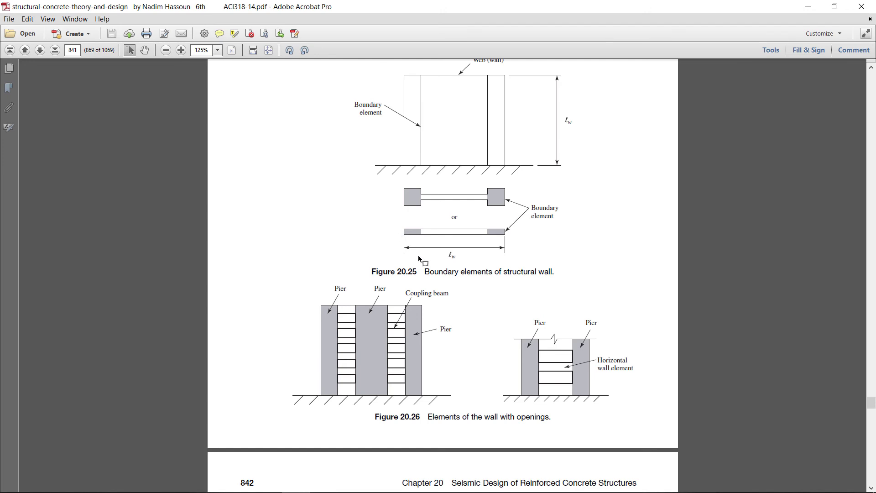
mouse_move(368, 486)
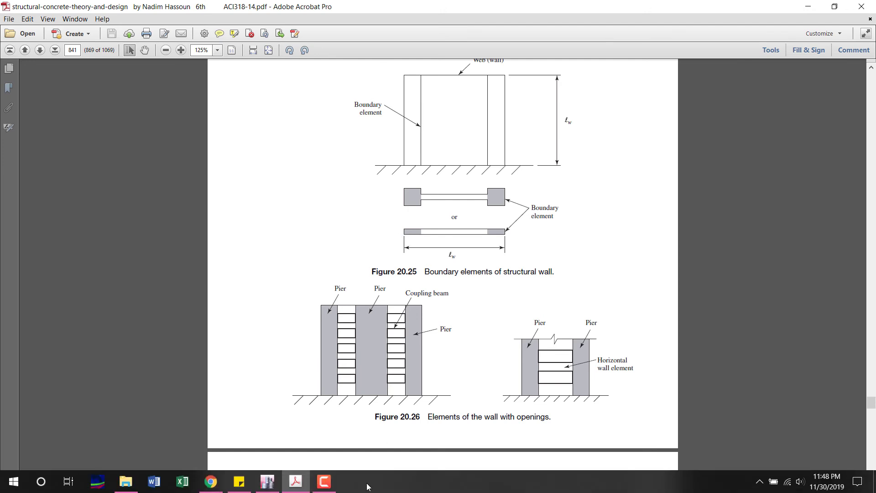
left_click(267, 481)
scroll(570, 335, "down", 3)
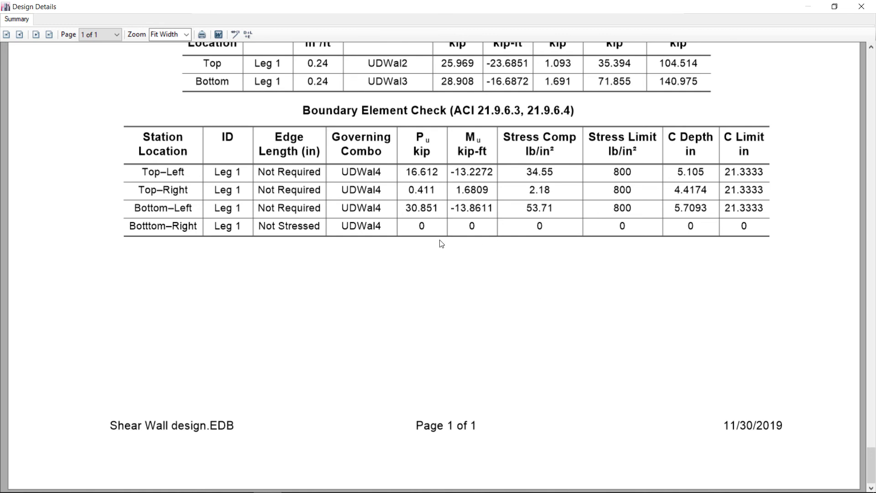
scroll(280, 218, "up", 7)
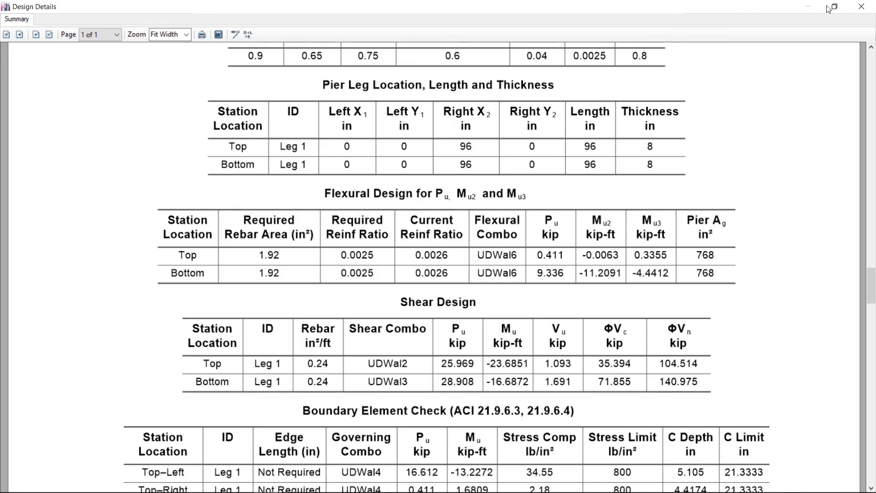
left_click(859, 8)
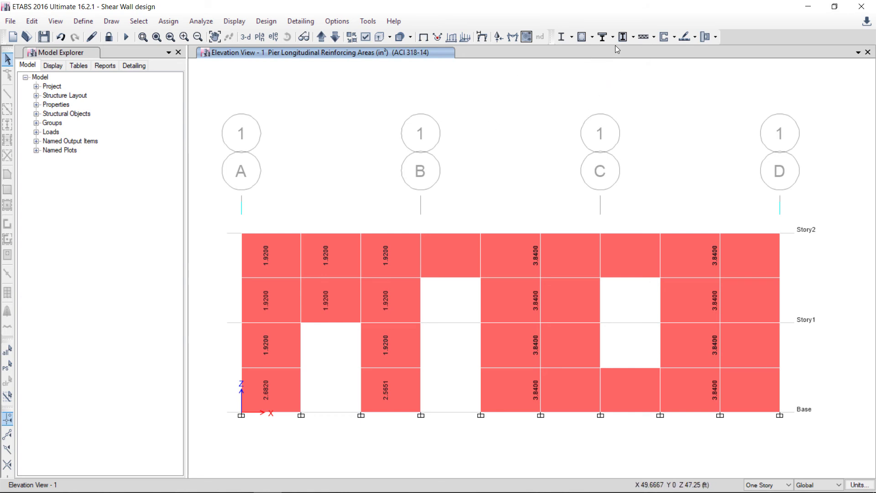
Step: Open the shear wall design results display options and move the dialog clear of the wall elevation
left_click(673, 38)
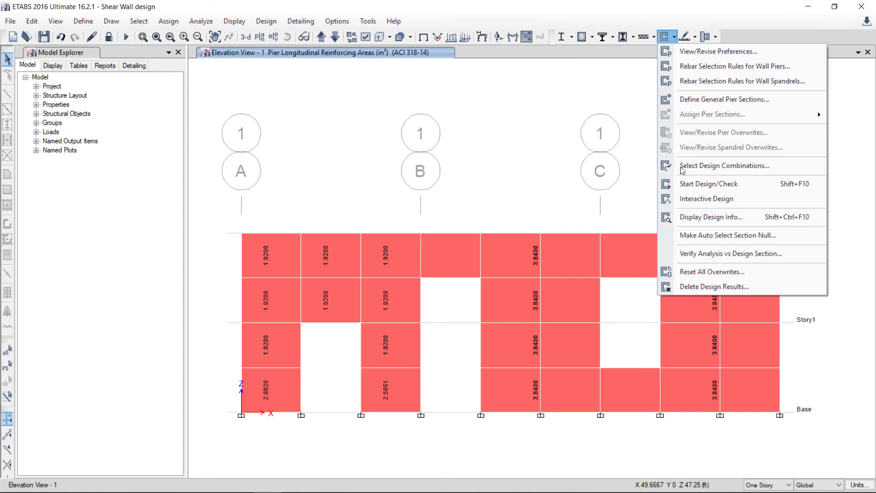
left_click(700, 218)
left_click_drag(505, 190, 184, 159)
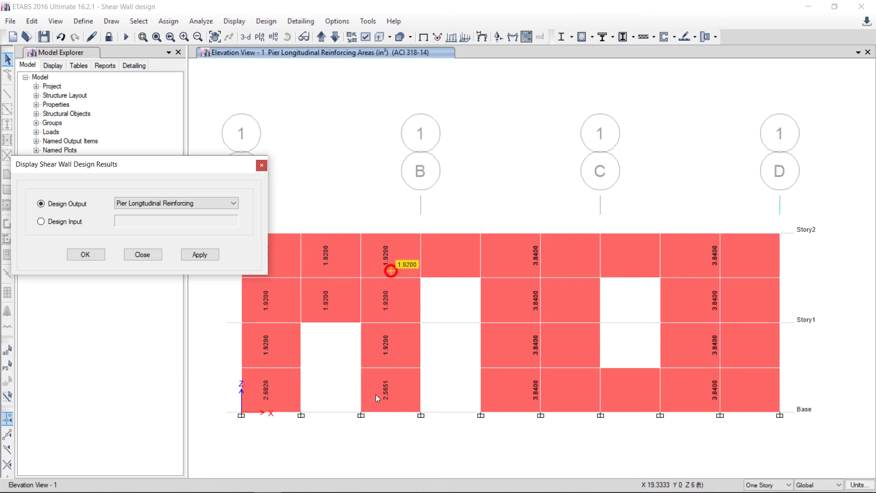
left_click_drag(206, 169, 183, 110)
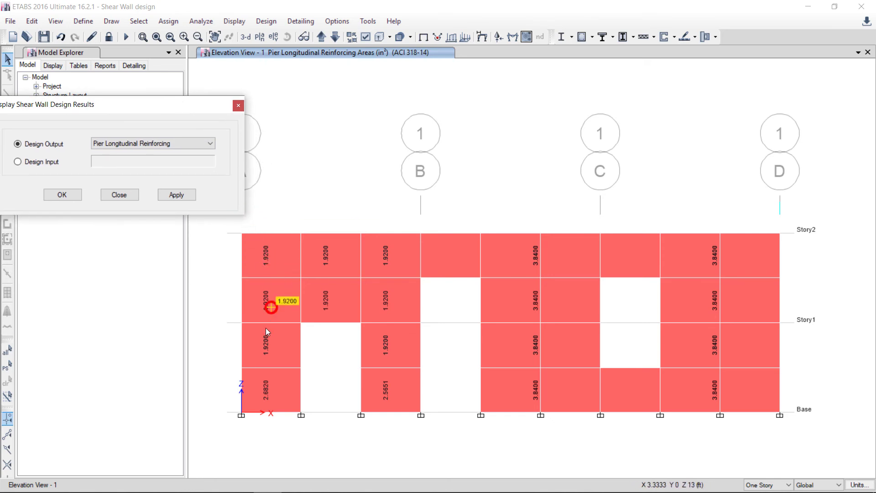
Step: Reopen the Story2 pier report beside grid A and examine its required rebar area, pier details and material properties
right_click(270, 260)
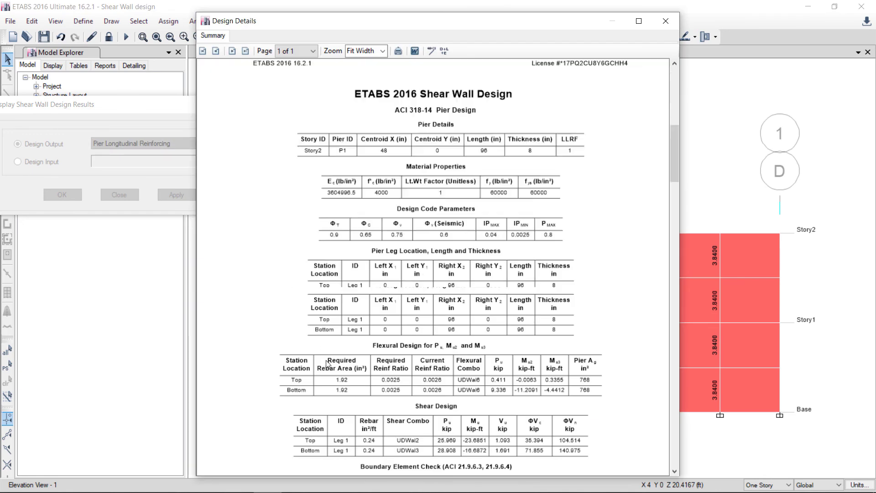
scroll(326, 364, "down", 3)
scroll(327, 363, "down", 1)
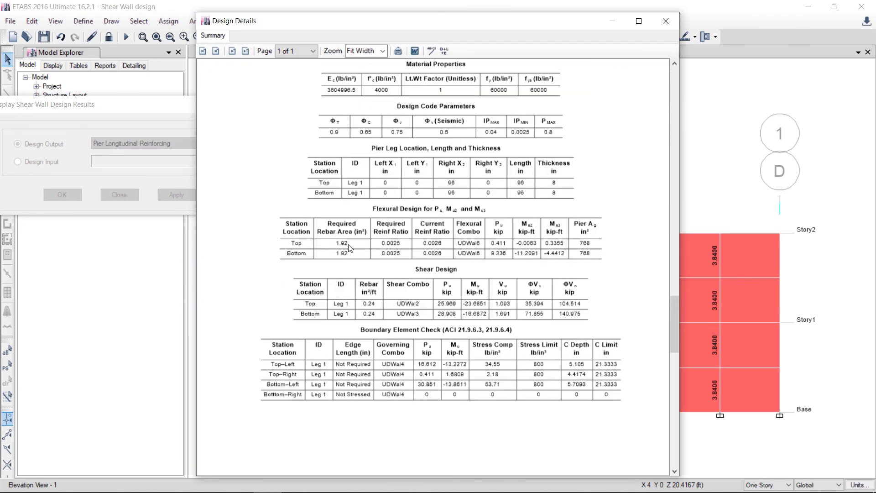
left_click(638, 21)
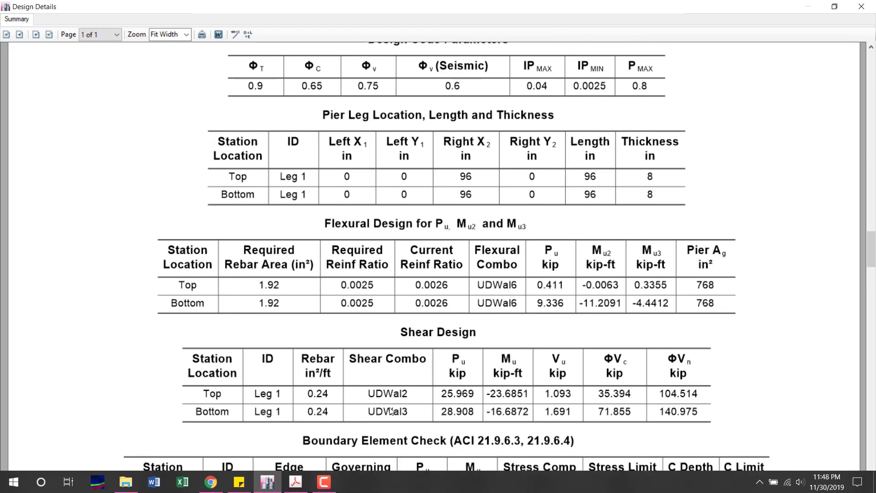
scroll(273, 335, "up", 7)
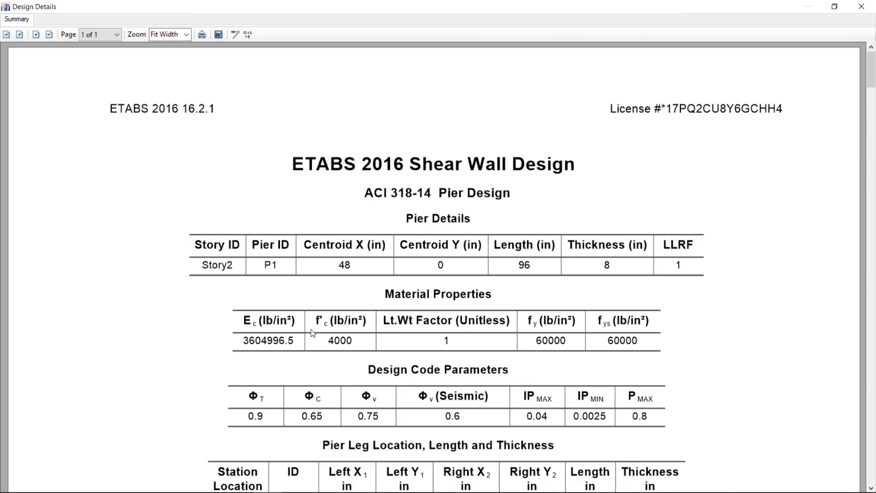
scroll(528, 269, "down", 1)
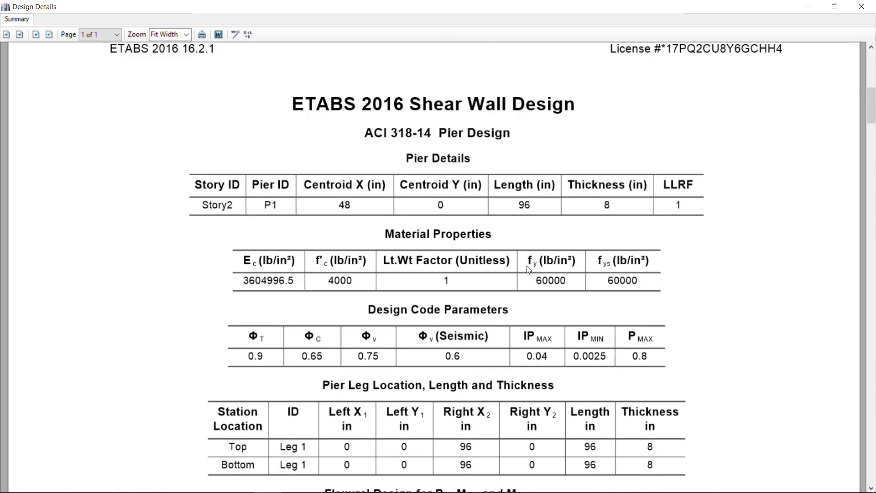
Step: Switch to Calculator and divide 1.96 by 0.2 to find the number of longitudinal bars for the pier
left_click(14, 481)
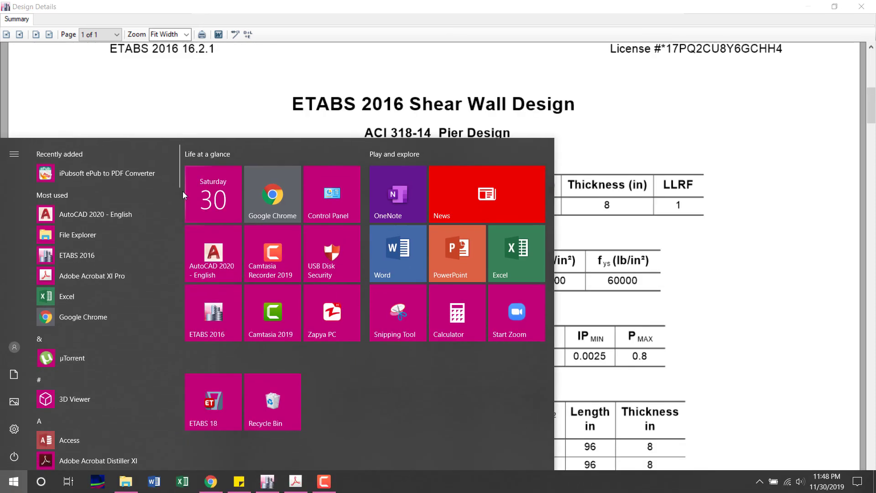
left_click(447, 313)
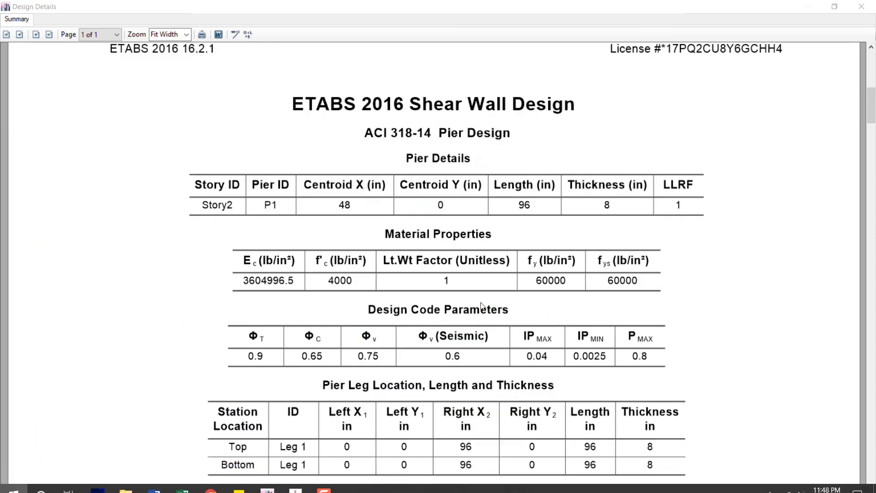
left_click_drag(528, 158, 627, 231)
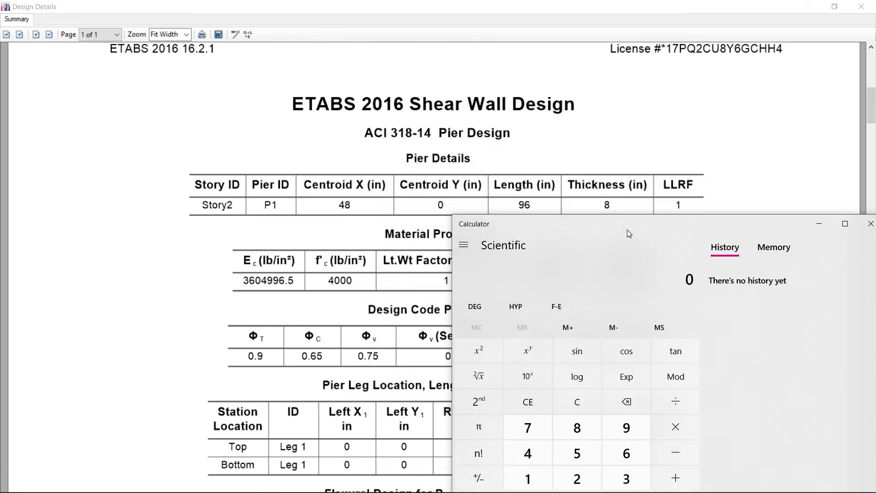
left_click_drag(565, 231, 548, 130)
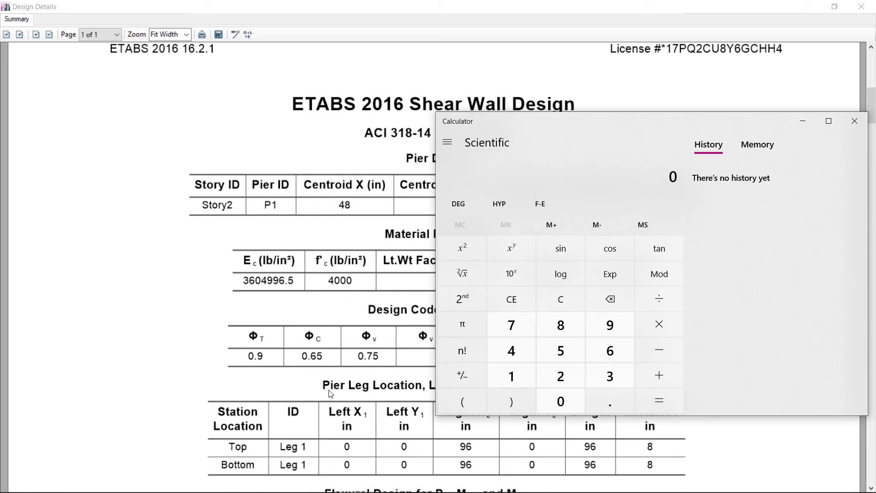
left_click(511, 376)
left_click(610, 401)
left_click(609, 325)
left_click(616, 350)
left_click(654, 302)
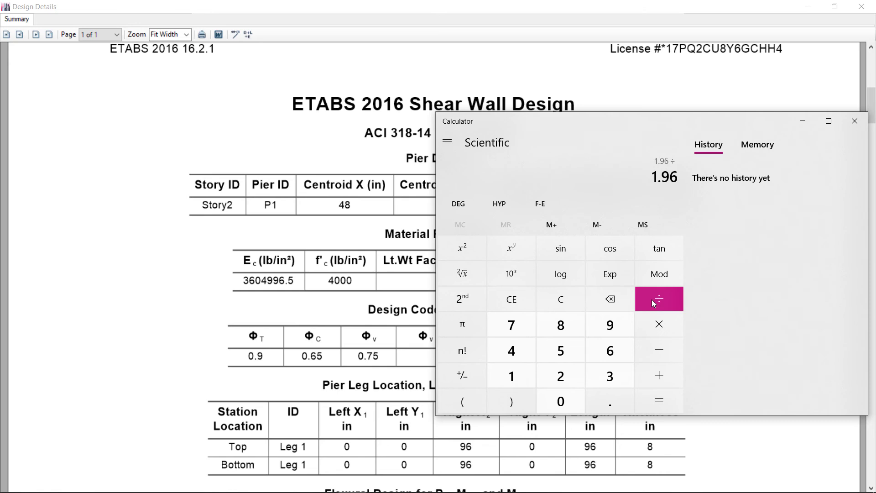
left_click(606, 403)
left_click(570, 380)
left_click(671, 399)
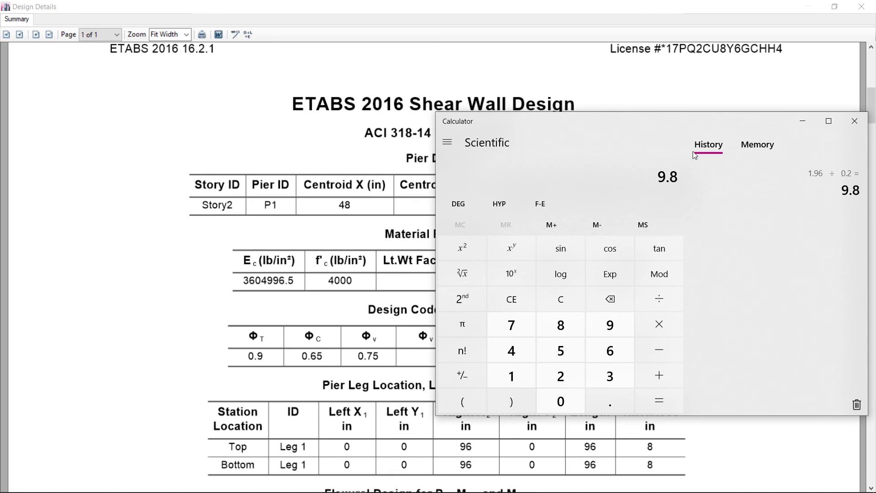
Step: Switch to Adobe Acrobat and view Figure 20.27 on wall reinforcement requirements with two curtains of reinforcement
left_click_drag(690, 121, 614, 218)
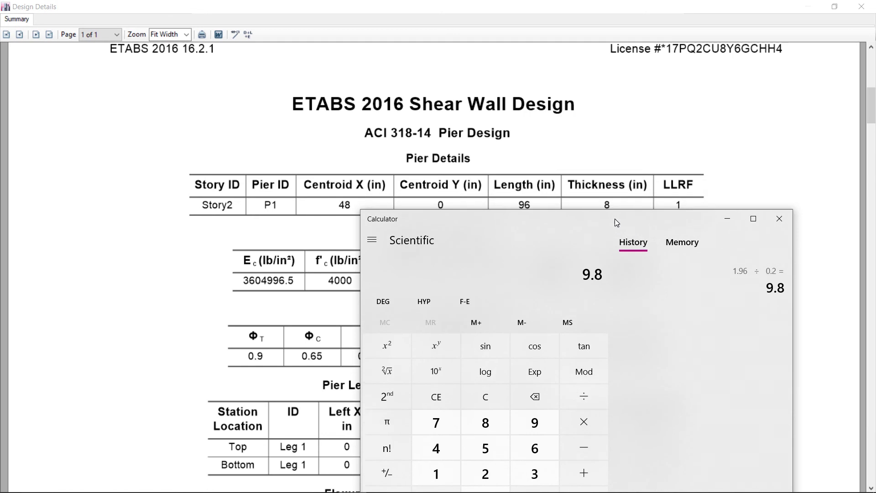
left_click_drag(535, 211, 540, 230)
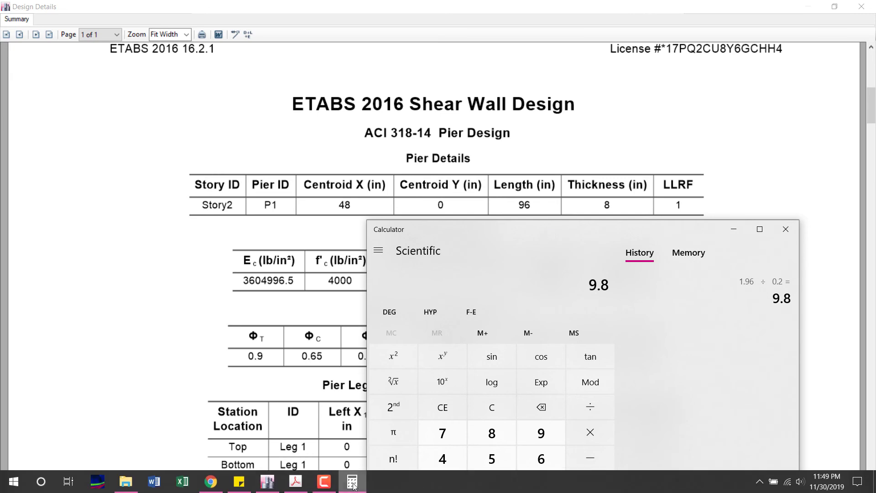
left_click(295, 488)
scroll(474, 258, "down", 20)
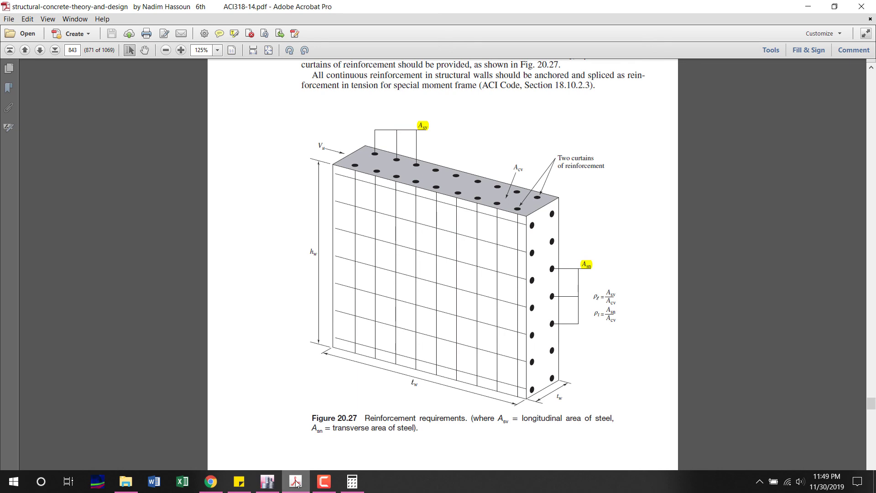
mouse_move(276, 484)
Step: Check the pier length in the ETABS report, and divide 96 by 5 in Calculator to find the bar spacing
left_click(352, 482)
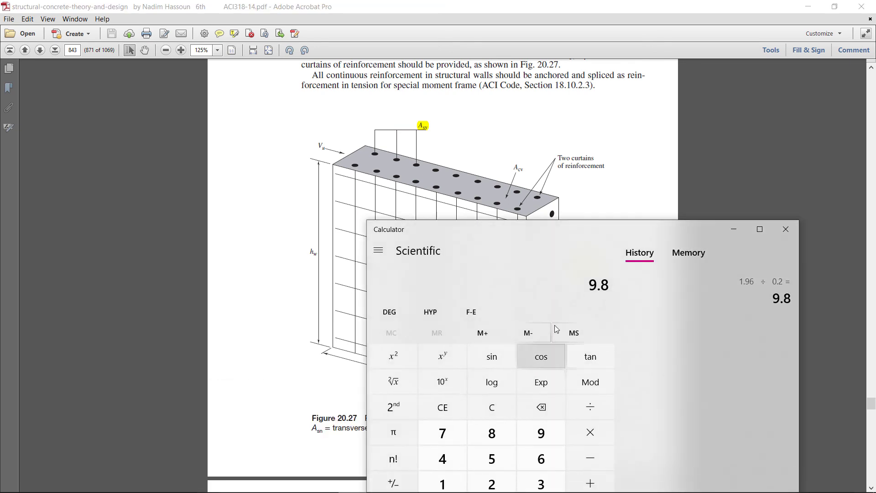
left_click_drag(550, 230, 548, 157)
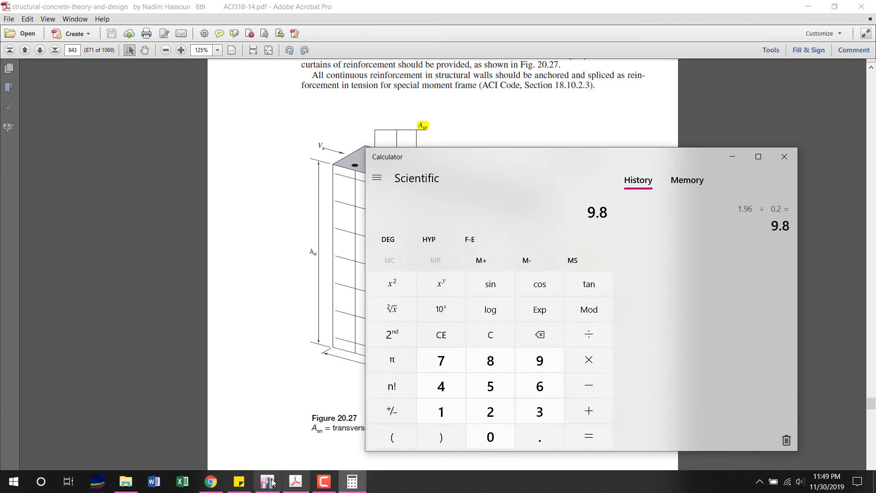
left_click(268, 481)
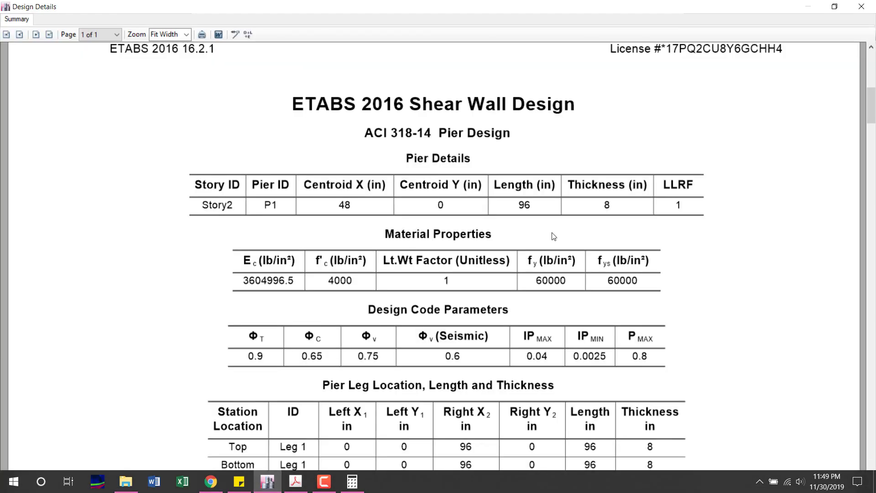
left_click(352, 481)
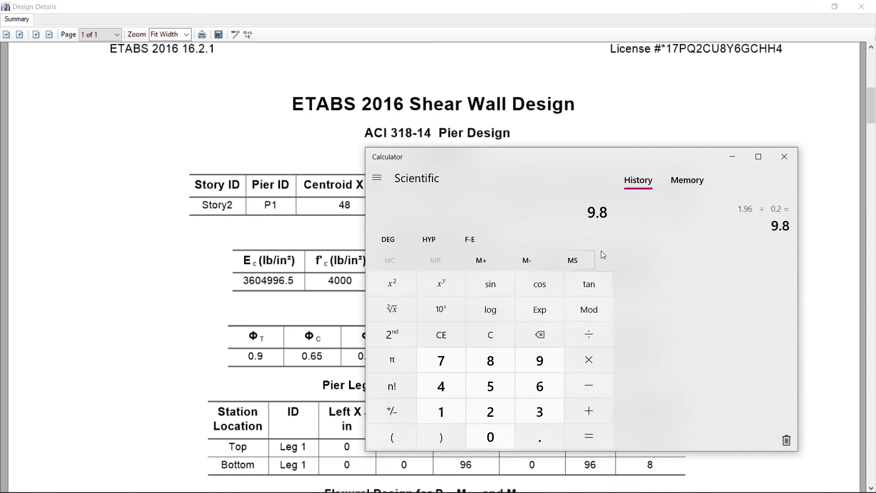
left_click(490, 335)
left_click(538, 364)
left_click(541, 386)
left_click(588, 335)
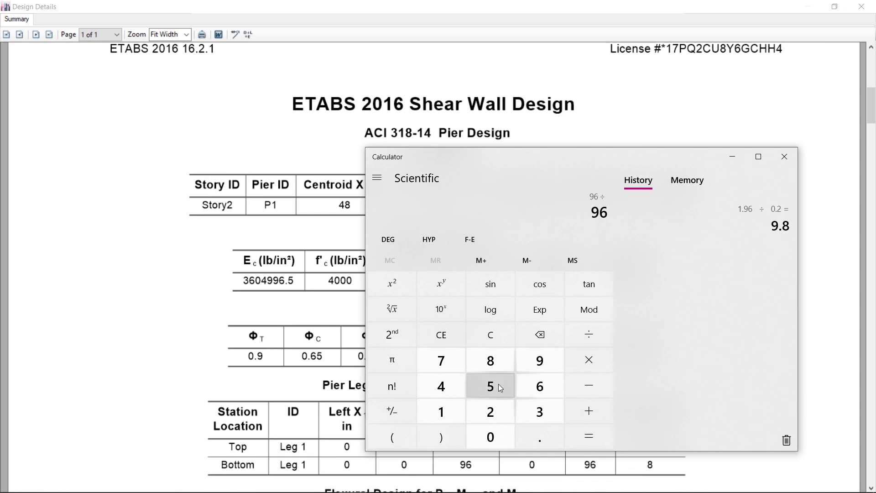
left_click(492, 386)
left_click(589, 432)
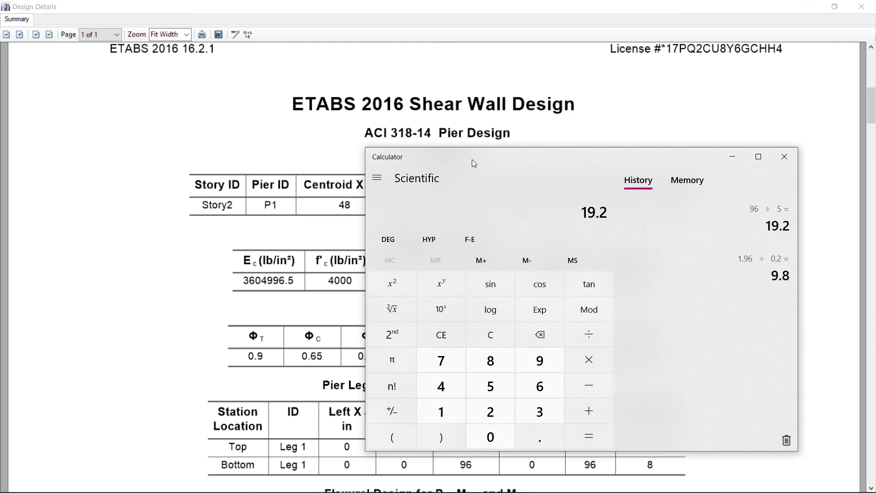
Step: Switch to Adobe Acrobat and review the two curtains of reinforcement in Figure 20.27
mouse_move(343, 491)
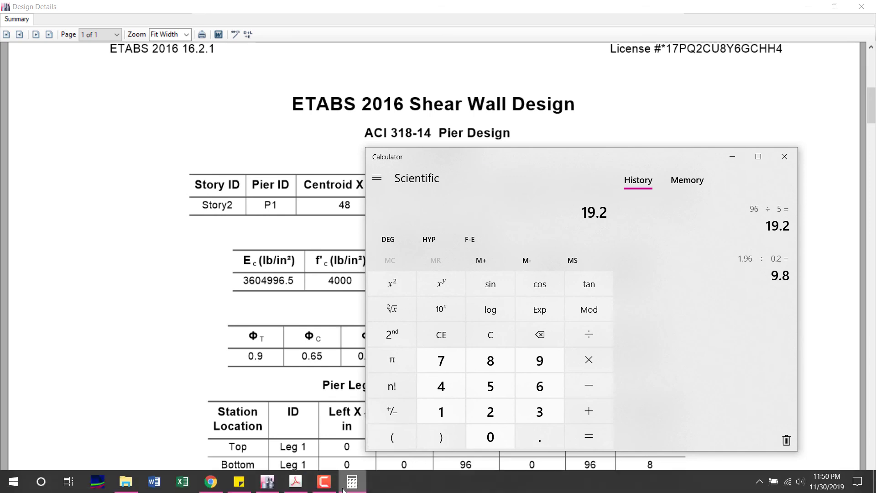
left_click(296, 481)
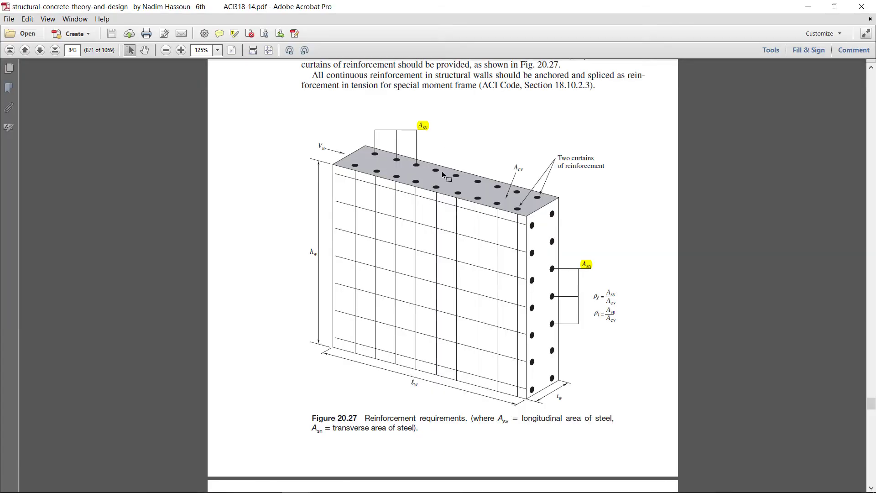
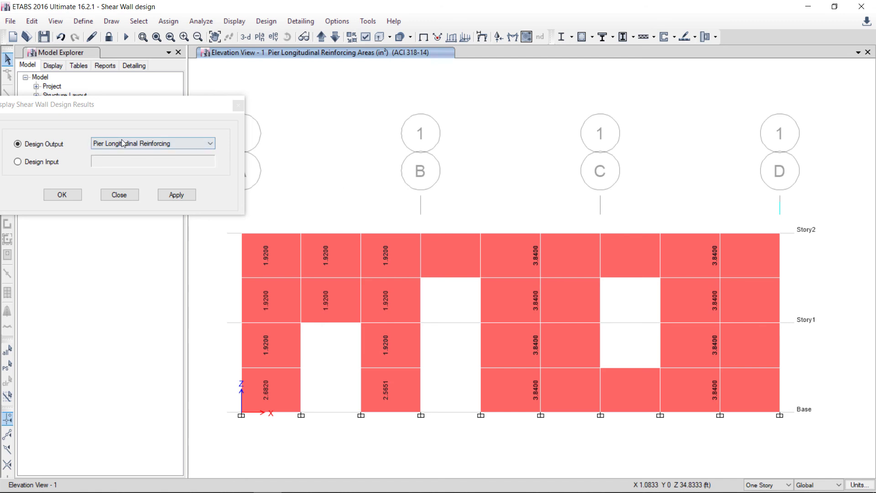
Step: Display the pier reinforcing ratios on the wall elevation in ETABS, followed by the pier D/C ratios
left_click(121, 144)
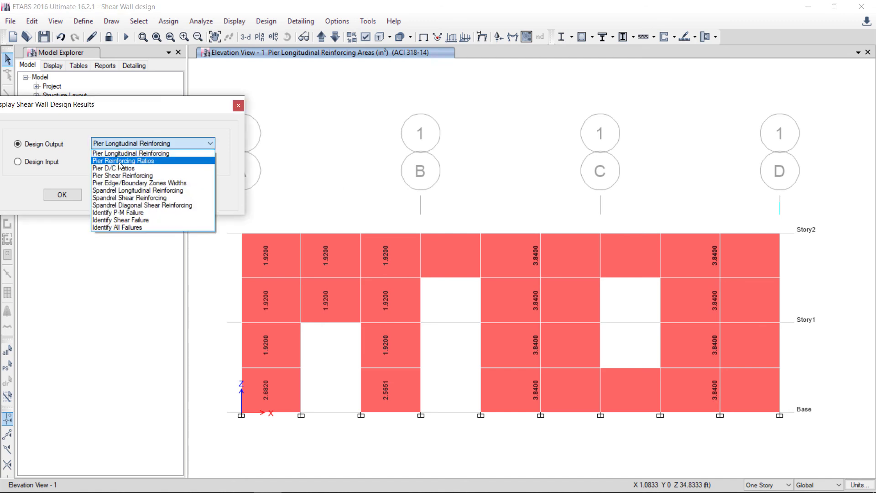
left_click(121, 161)
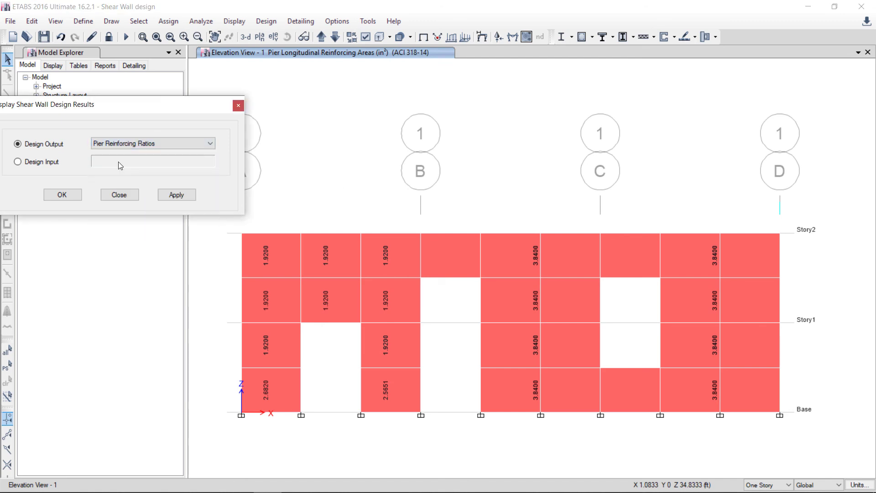
left_click(177, 194)
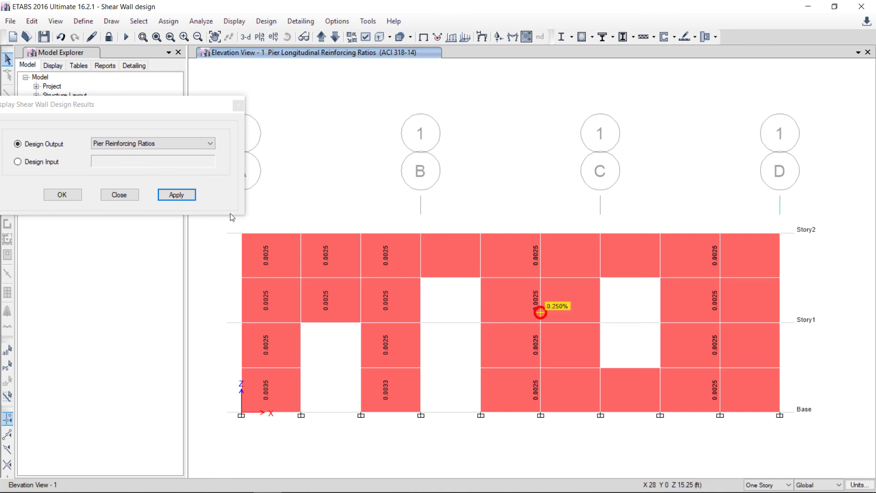
left_click(132, 144)
left_click(124, 168)
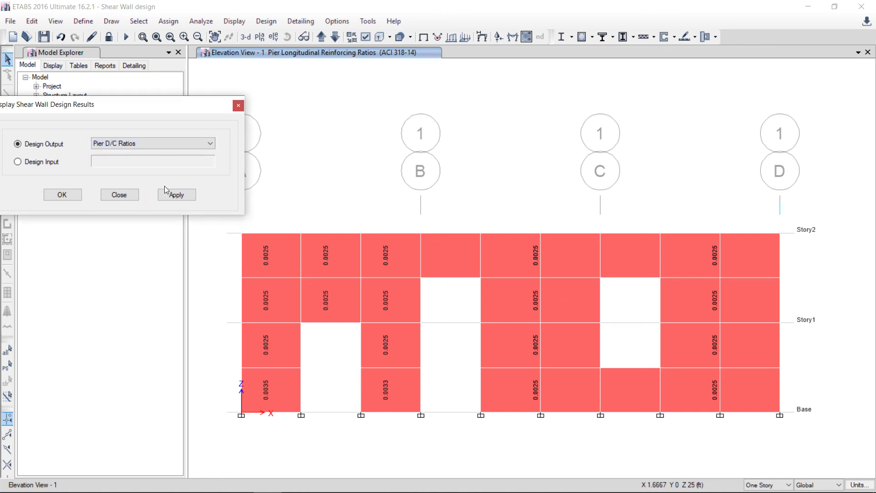
left_click(176, 195)
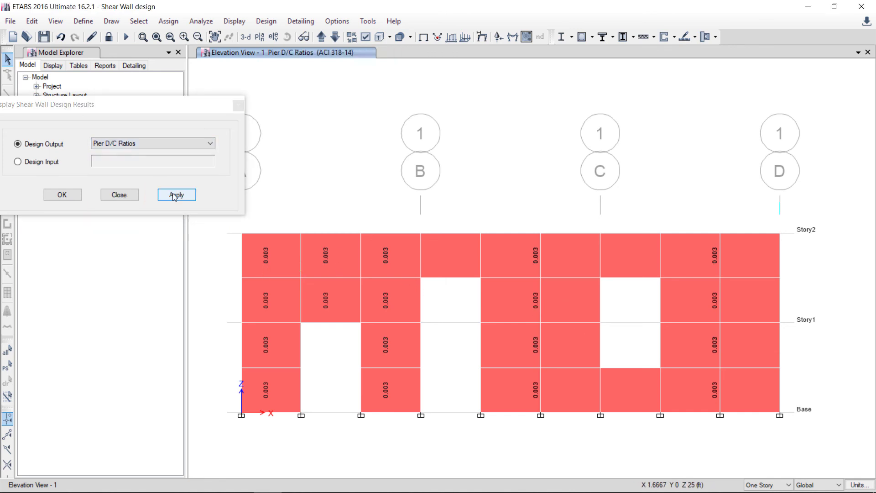
Step: Display the pier shear reinforcing on the elevation, followed by the pier edge/boundary zone widths
left_click(106, 144)
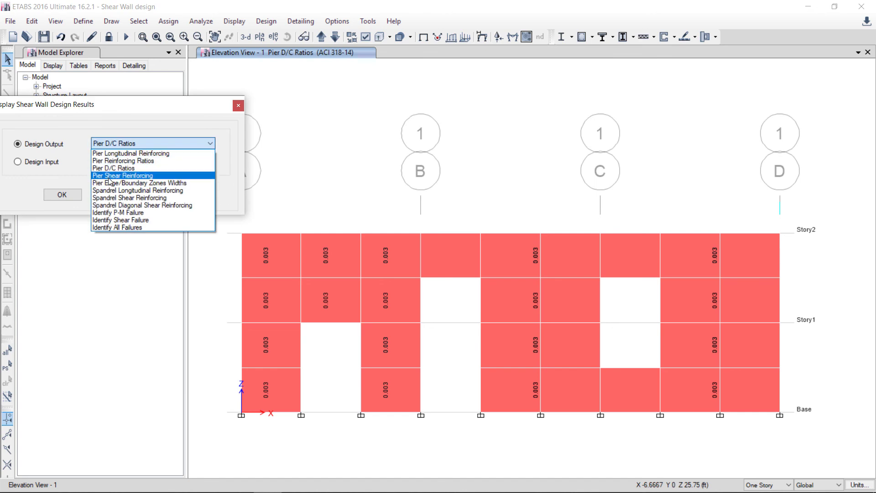
left_click(120, 176)
left_click(177, 195)
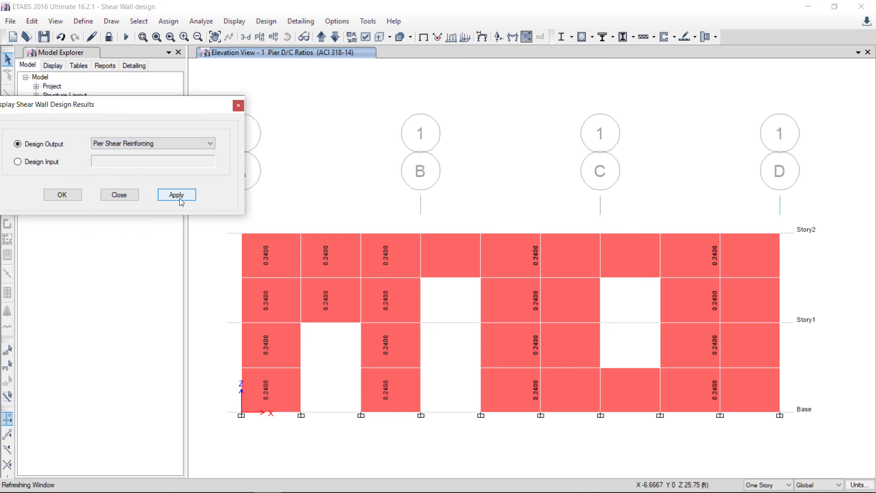
left_click(138, 144)
left_click(122, 183)
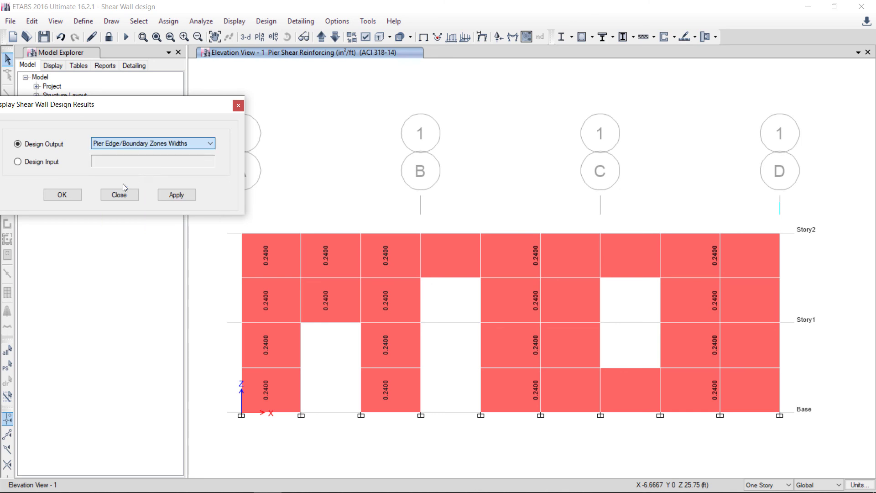
left_click(172, 195)
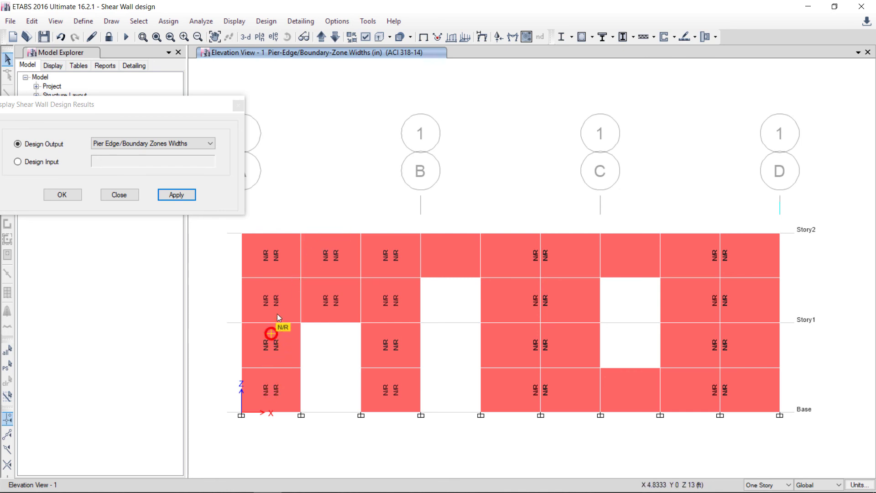
Step: Display the spandrel longitudinal reinforcing on the wall elevation
left_click(177, 144)
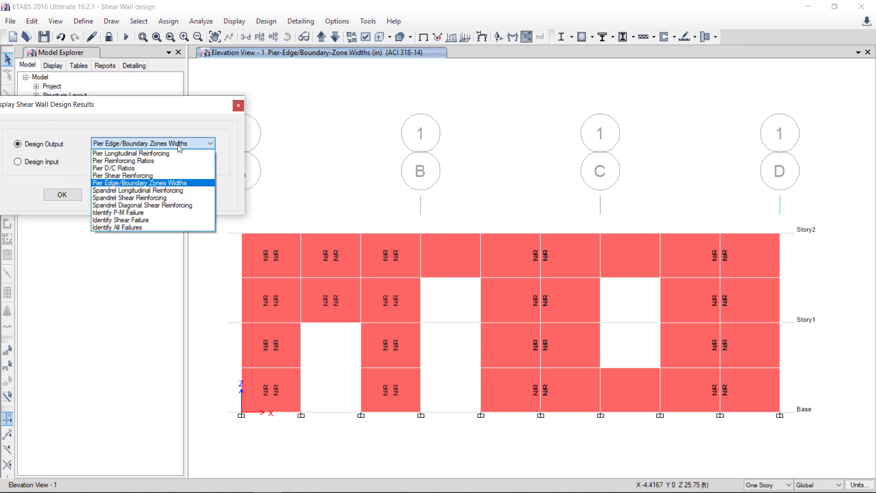
left_click(146, 191)
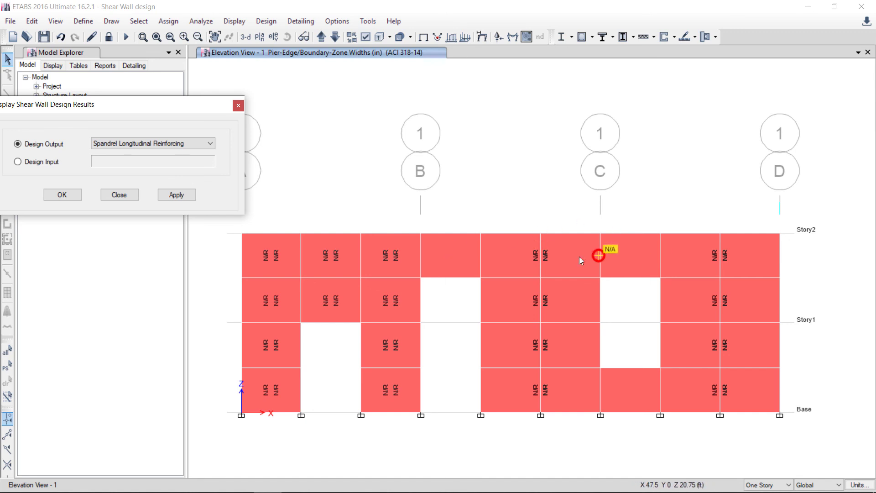
left_click(176, 195)
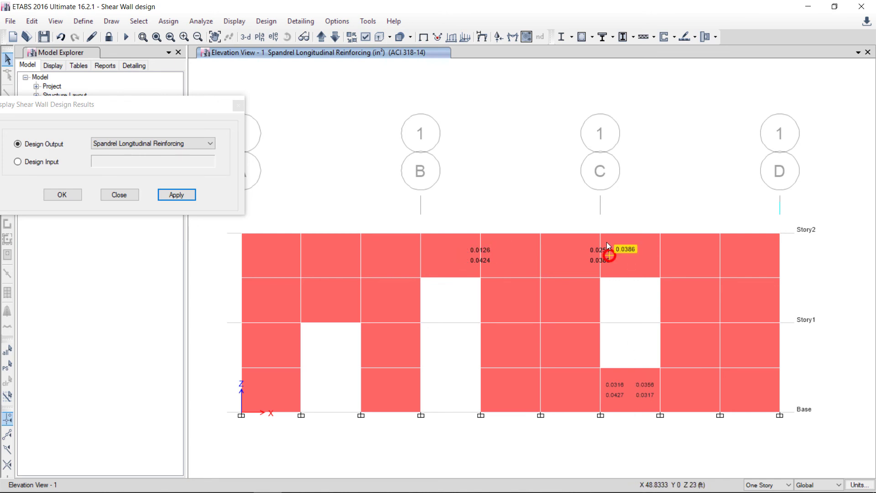
Step: Open the design report of the spandrel below the window opening and examine its flexural, shear and diagonal reinforcement, closing the report when done
right_click(626, 389)
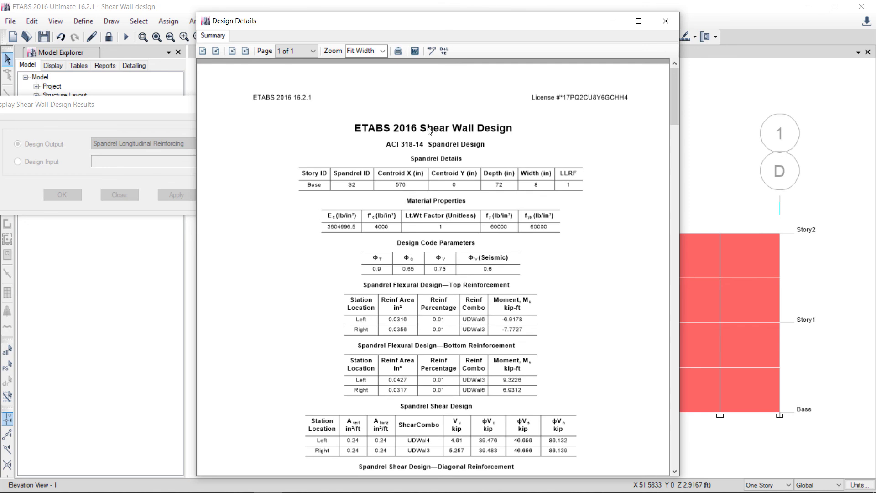
left_click(638, 21)
scroll(505, 165, "down", 8)
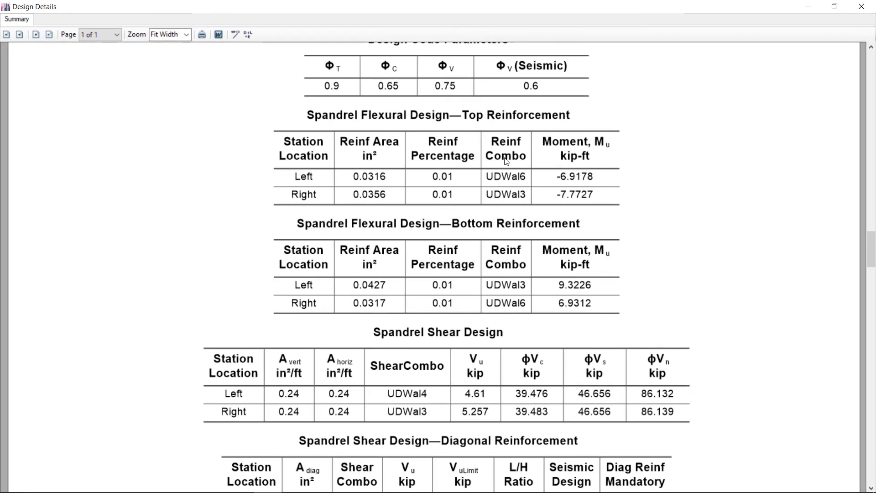
scroll(504, 165, "up", 4)
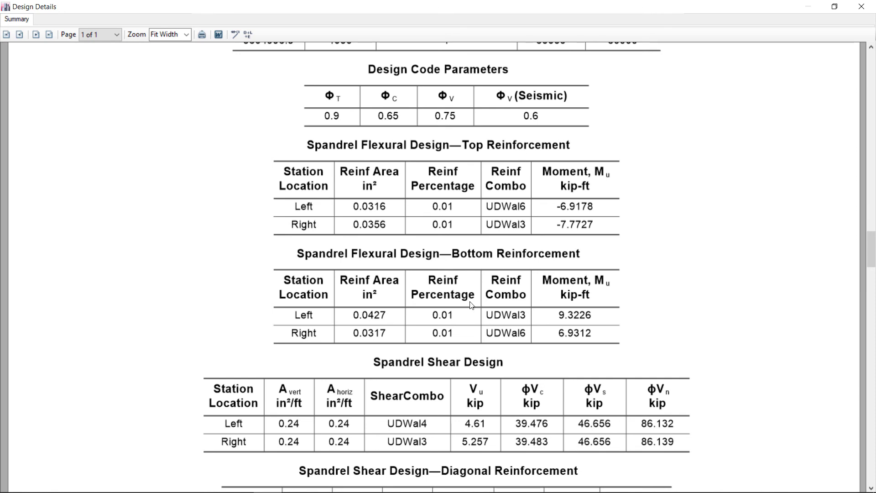
scroll(445, 342, "down", 1)
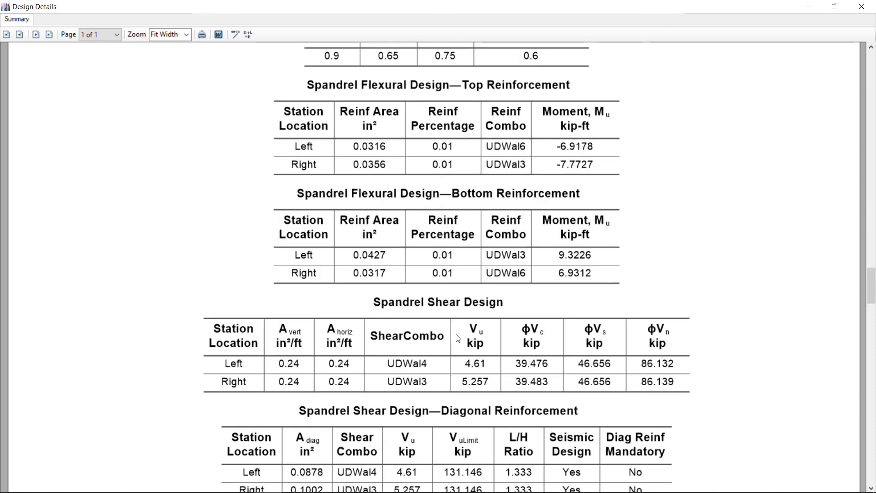
scroll(458, 338, "down", 3)
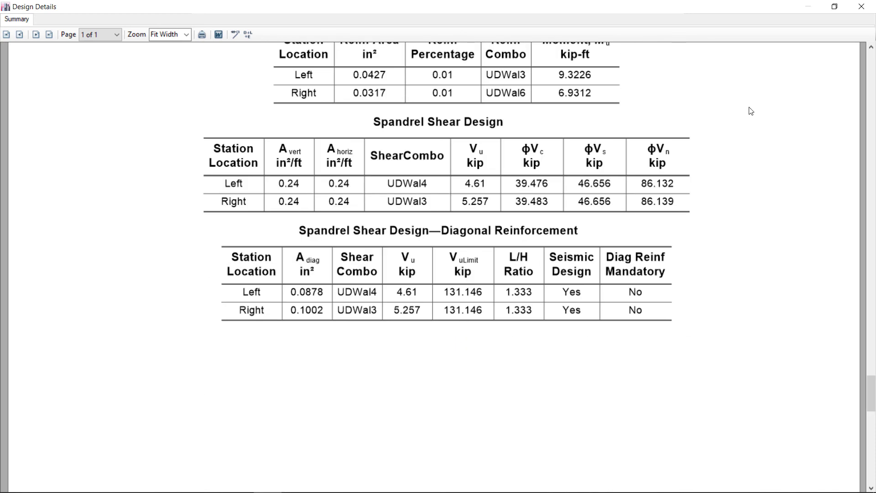
left_click(861, 6)
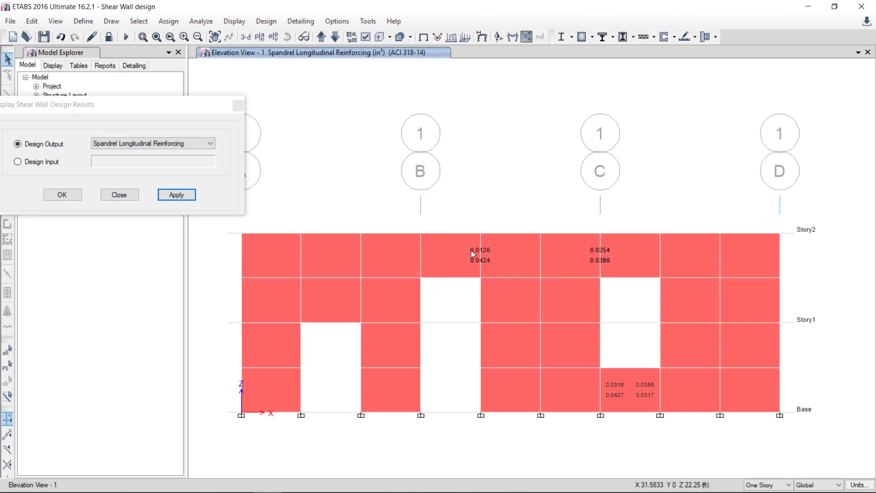
Step: Display the spandrel diagonal shear reinforcing on the wall elevation
left_click(153, 143)
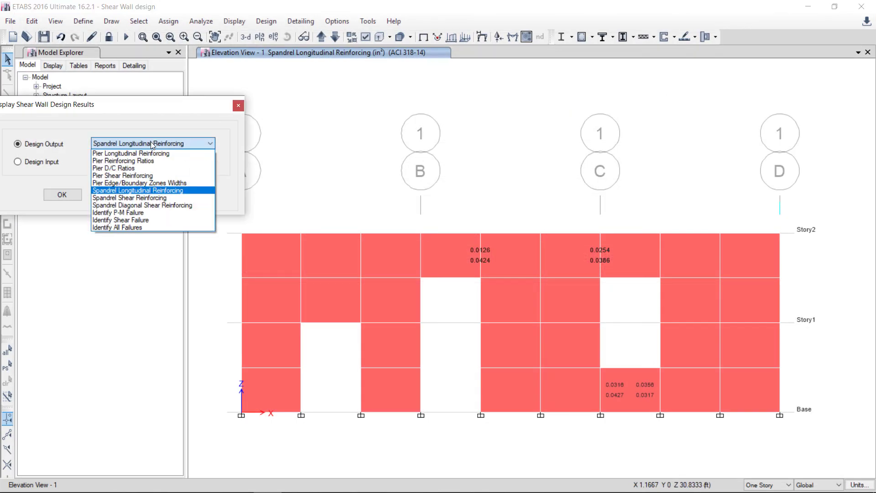
left_click(132, 205)
left_click(177, 196)
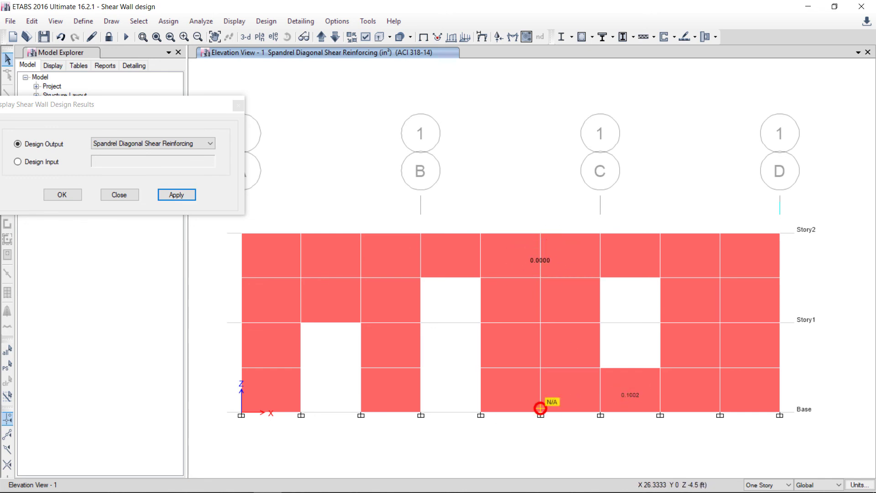
Step: Switch to Adobe Acrobat and view the diagonal reinforcement confinement details on page 849
mouse_move(327, 483)
left_click(296, 482)
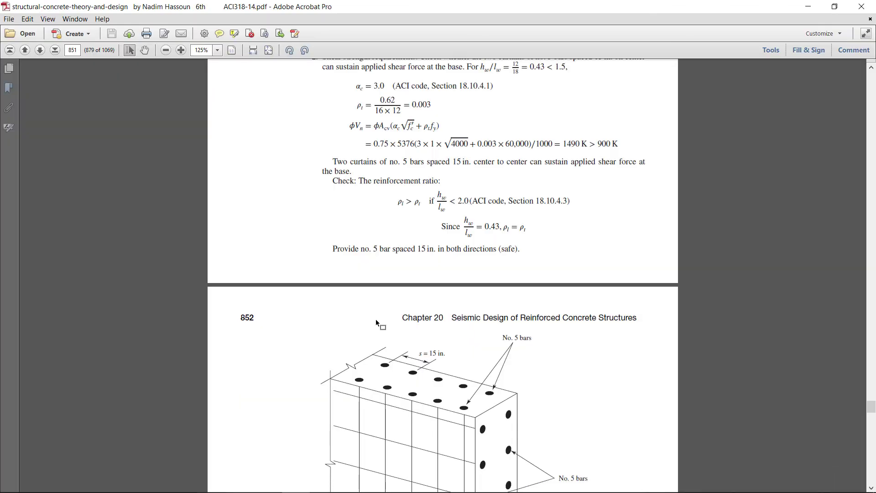
scroll(376, 321, "up", 1)
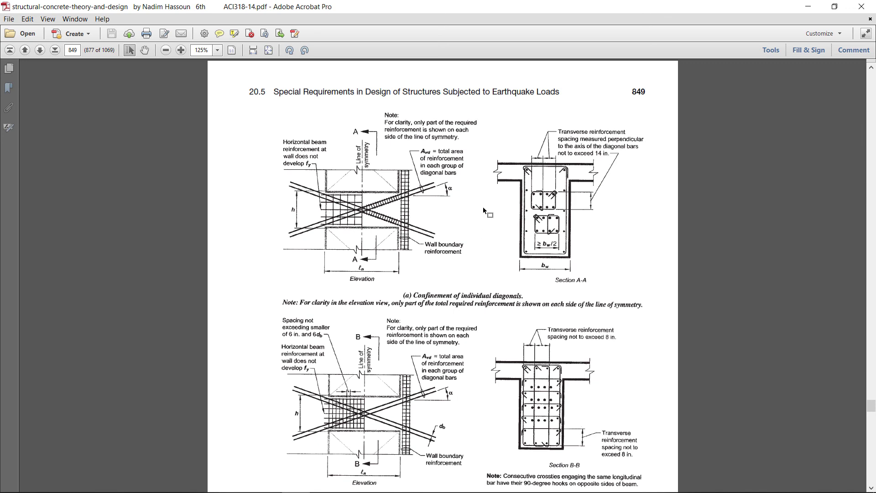
Step: Return to ETABS, close the shear wall design results dialog and start detailing the model
mouse_move(352, 479)
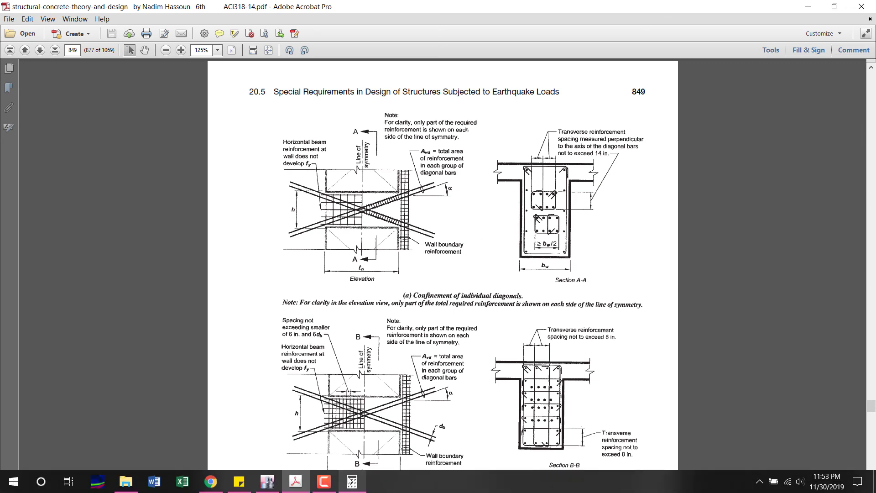
left_click(266, 480)
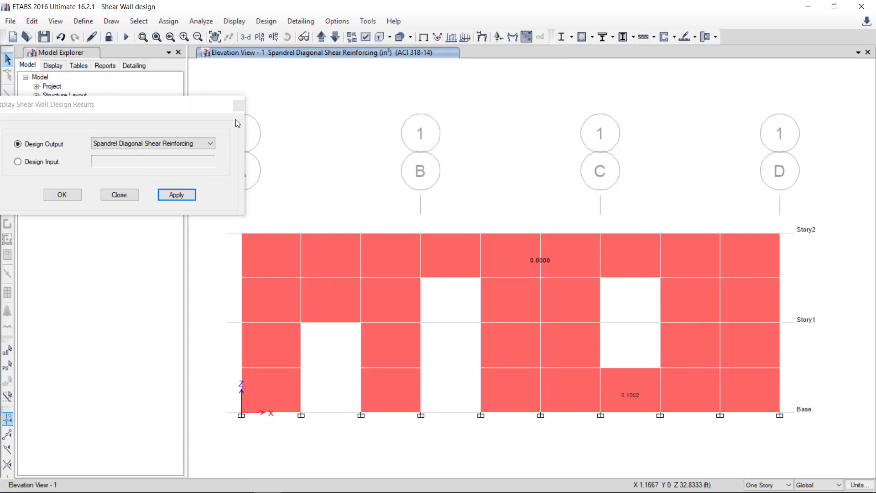
left_click(238, 105)
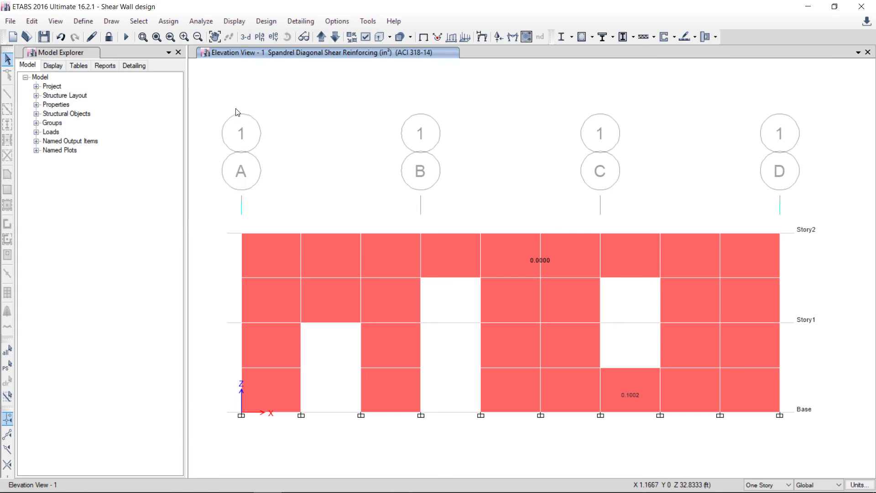
left_click(297, 22)
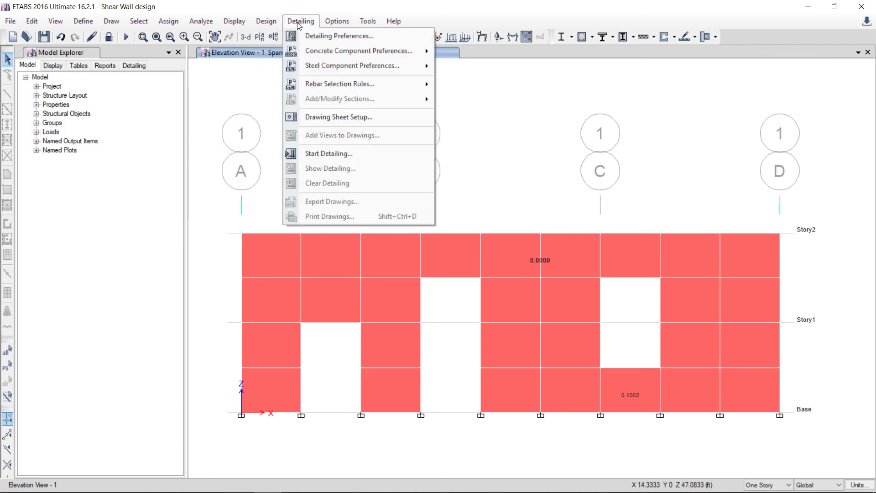
left_click(329, 154)
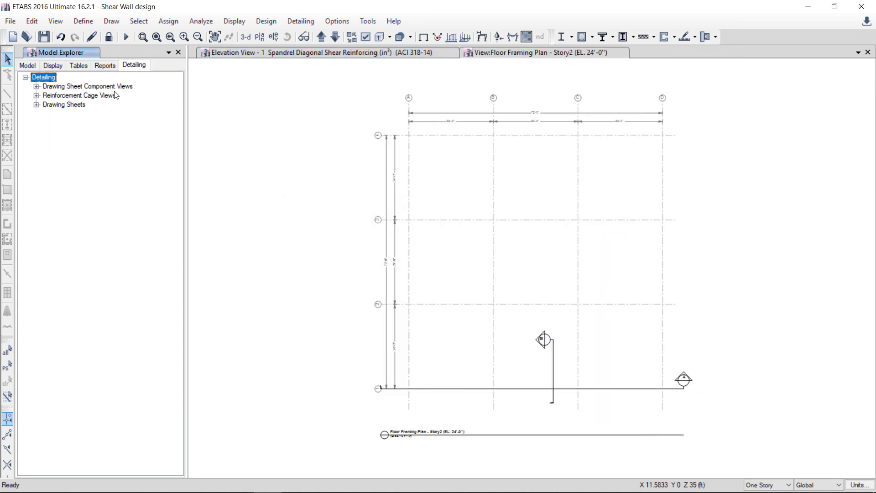
Step: Find the individual wall details for CW1 and view its elevation, all-bars elevation and Section A drawings
left_click(36, 86)
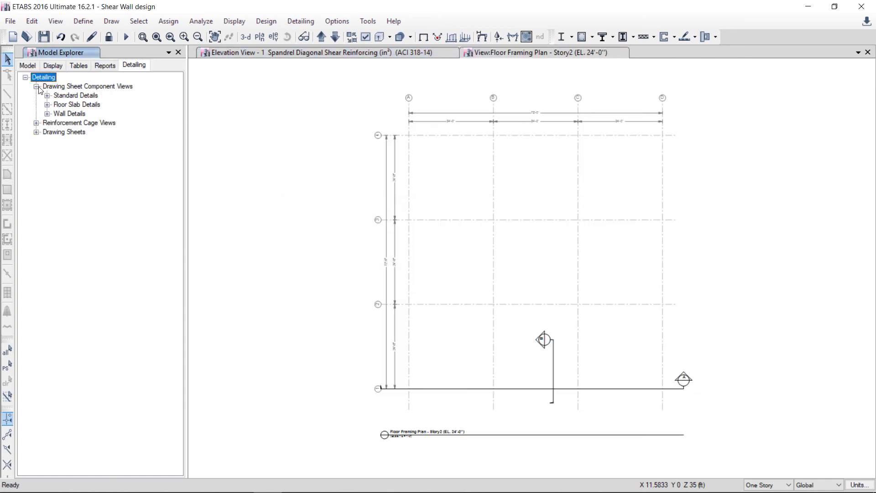
left_click(47, 114)
left_click(58, 123)
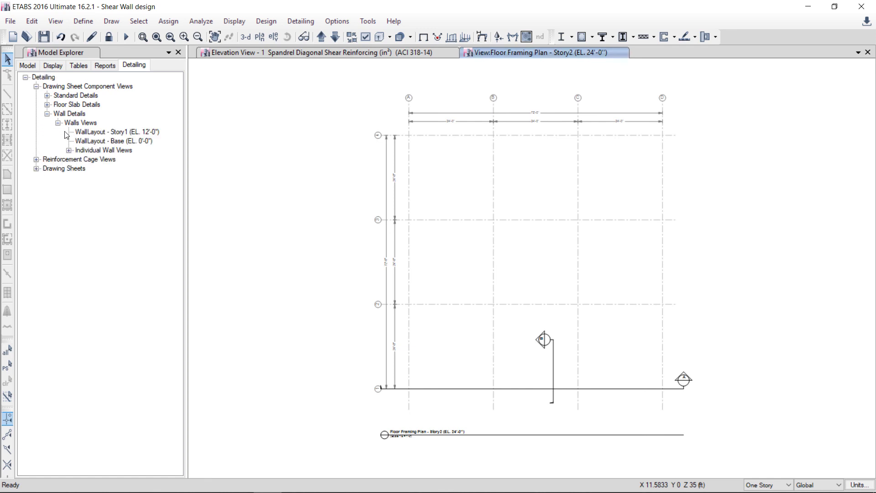
left_click(69, 150)
left_click(79, 159)
left_click(111, 169)
double_click(111, 170)
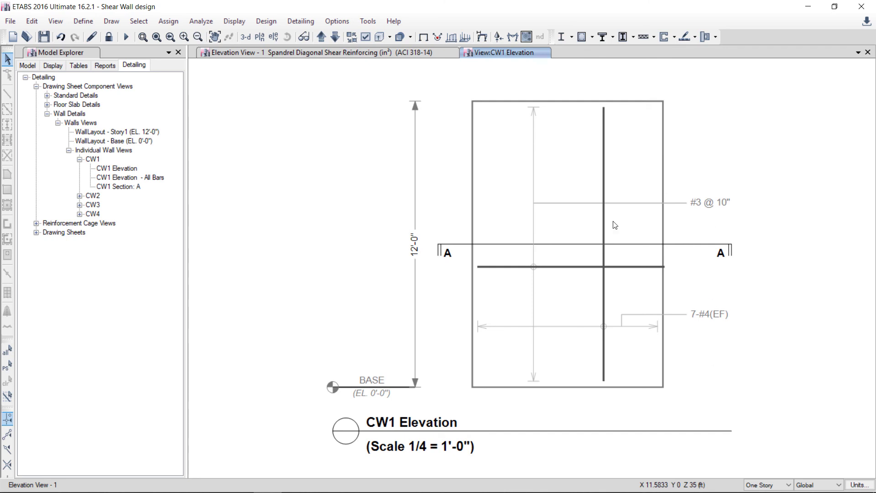
double_click(115, 179)
double_click(120, 188)
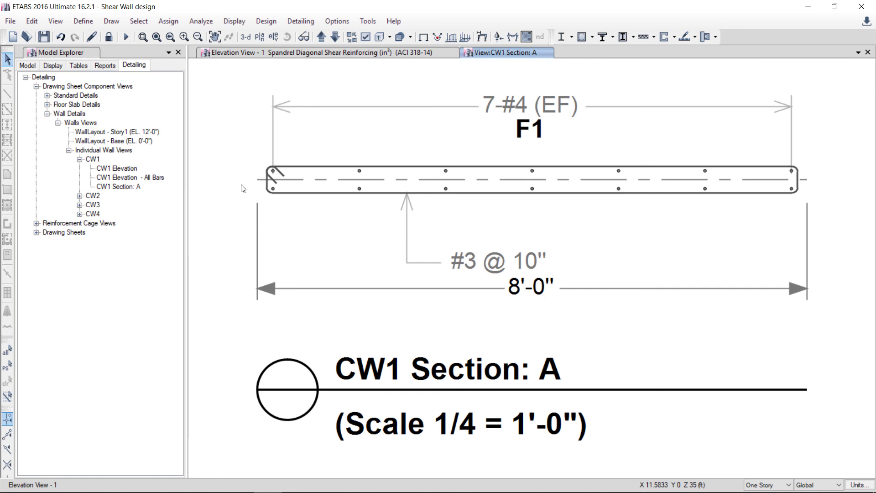
Step: View the elevation drawing of wall CW2
left_click(80, 196)
double_click(112, 207)
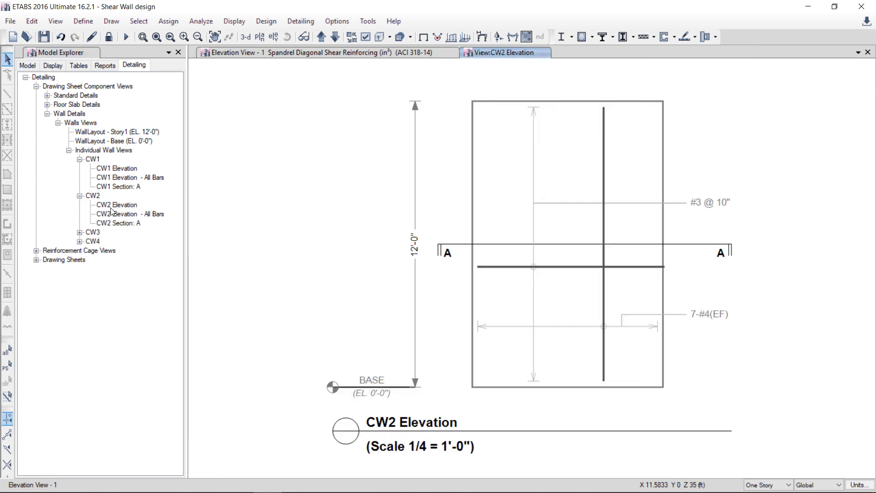
Step: View the all-bars elevation of wall CW2 and the wall layout plans for Story1 and Base
double_click(117, 214)
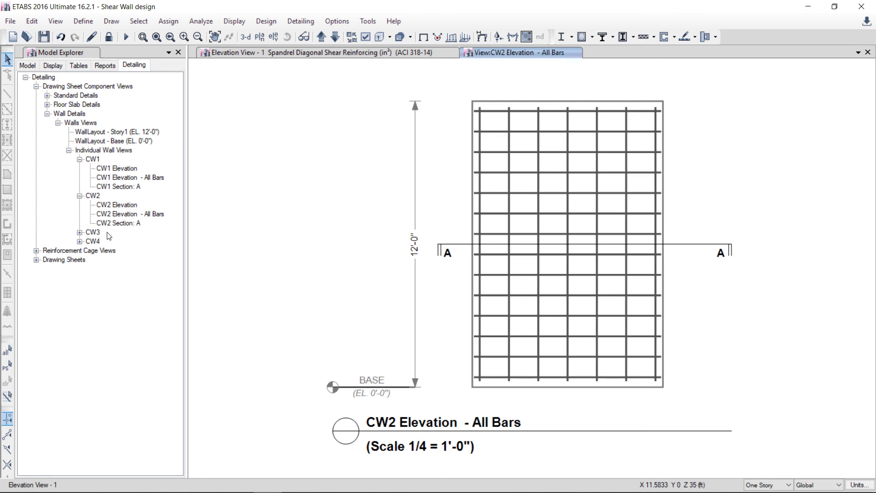
double_click(101, 132)
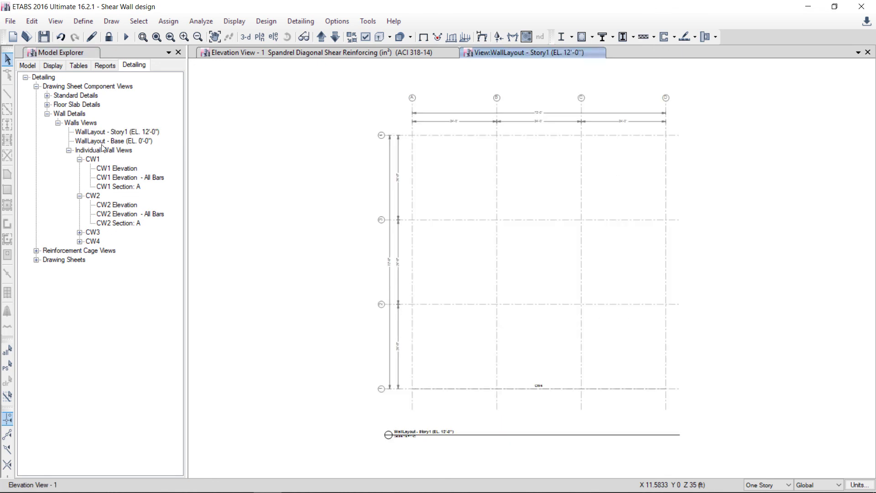
left_click(104, 142)
double_click(104, 142)
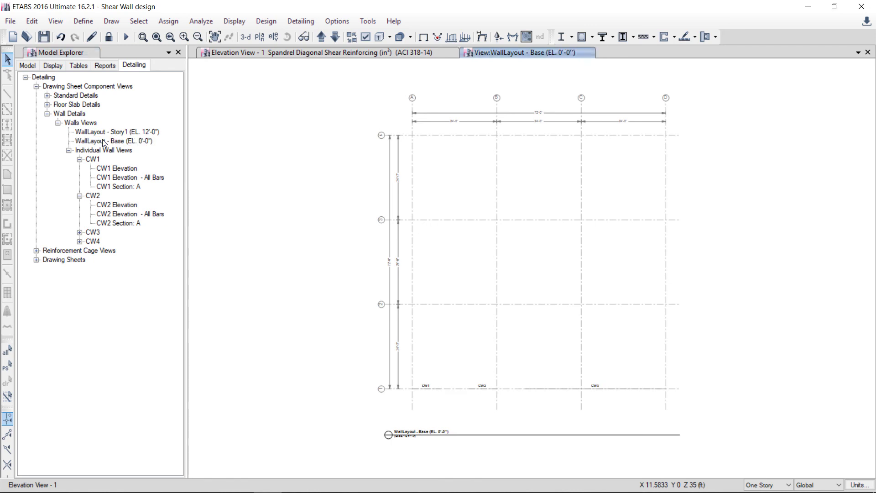
scroll(430, 405, "up", 3)
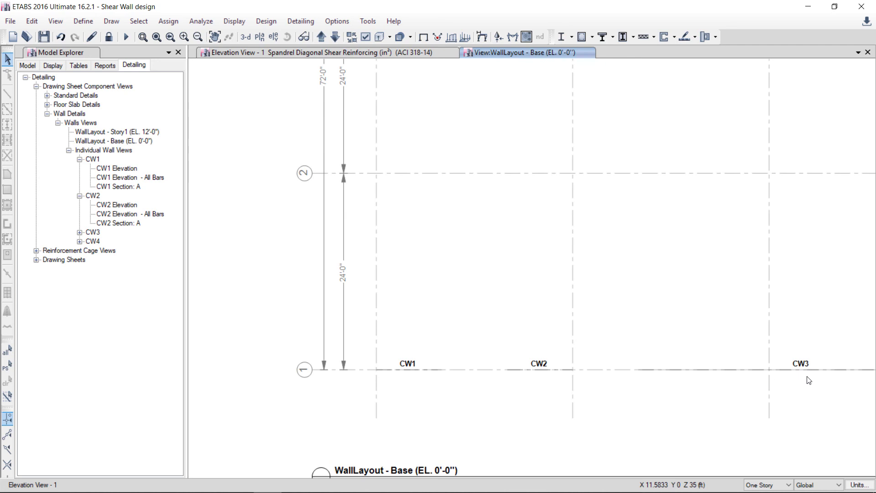
Step: List the drawings of walls CW3 and CW4, and view CW3's Section A and all-bars elevation
left_click(79, 241)
left_click(79, 232)
double_click(117, 250)
double_click(117, 259)
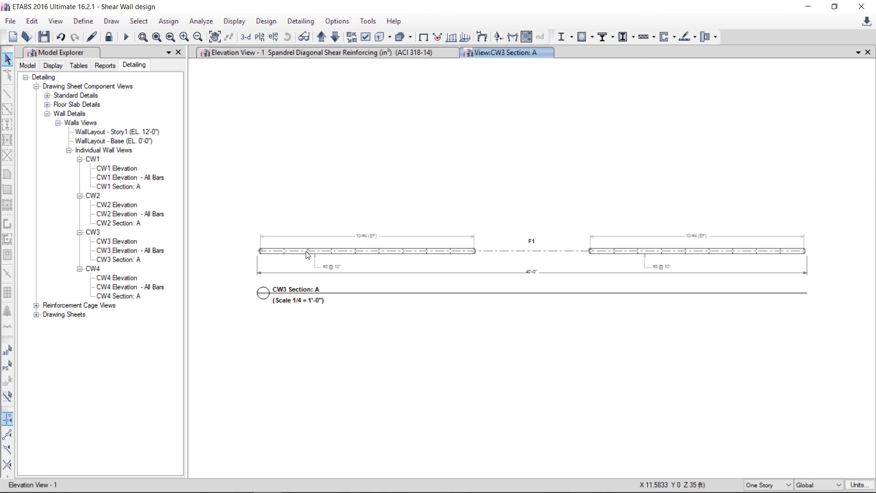
double_click(132, 250)
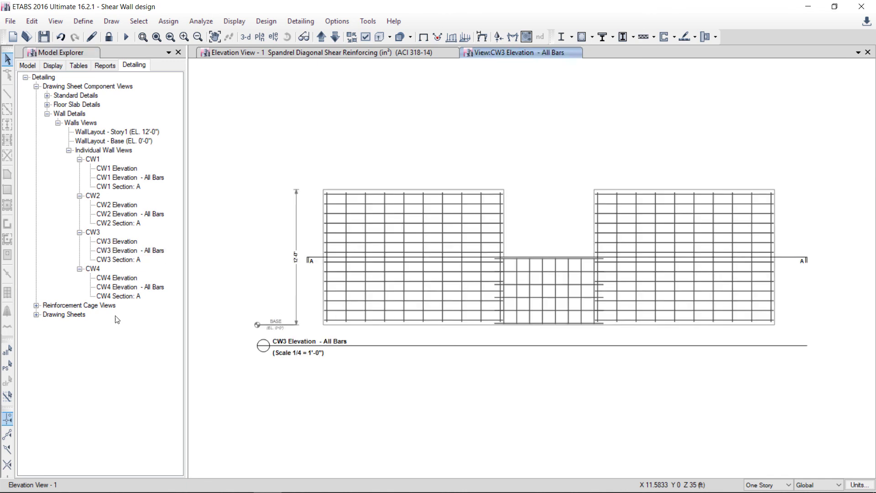
Step: Open the 3D reinforcement cage view of wall CW1 and inspect its bars from an angle and up close
left_click(36, 306)
left_click(47, 314)
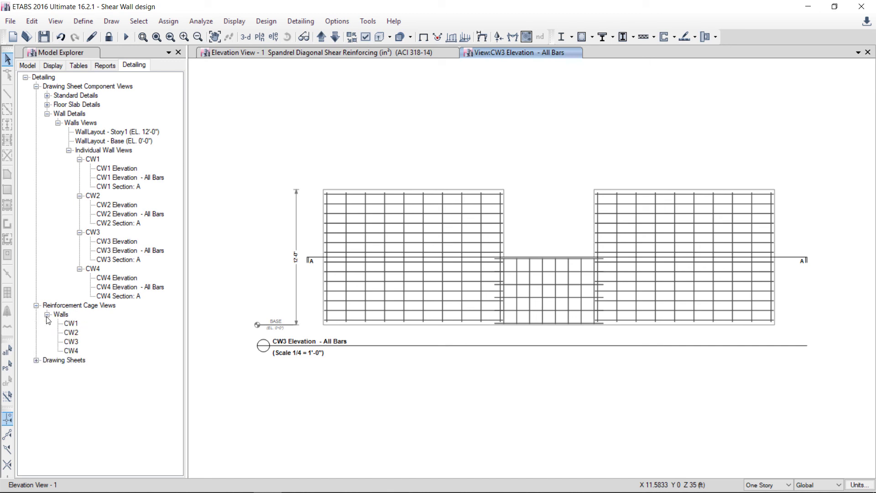
left_click(72, 324)
double_click(72, 324)
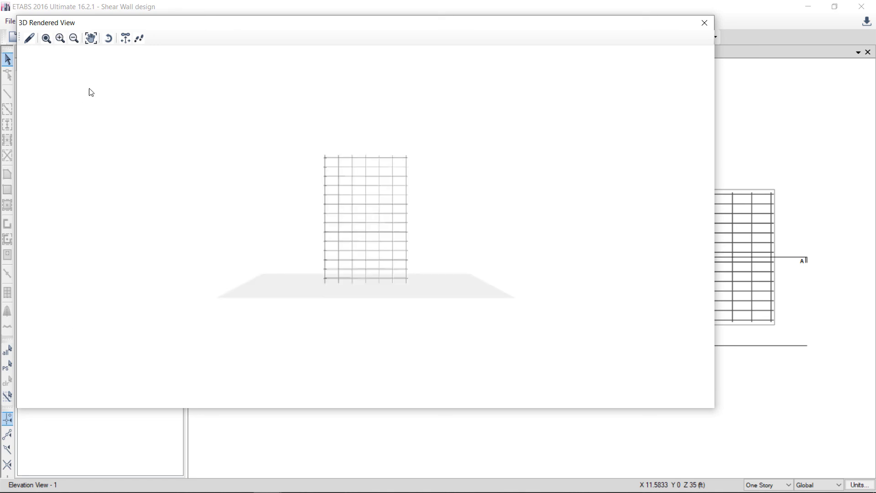
left_click_drag(383, 137, 470, 190)
scroll(303, 187, "up", 6)
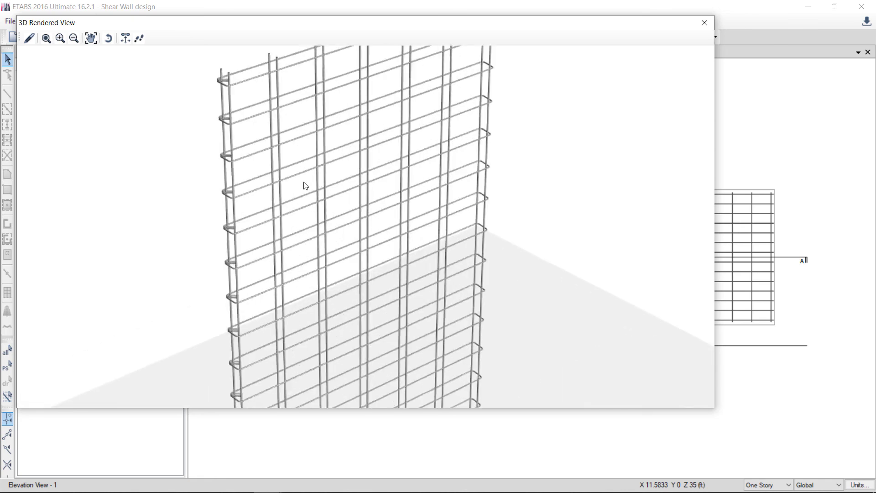
scroll(309, 197, "down", 5)
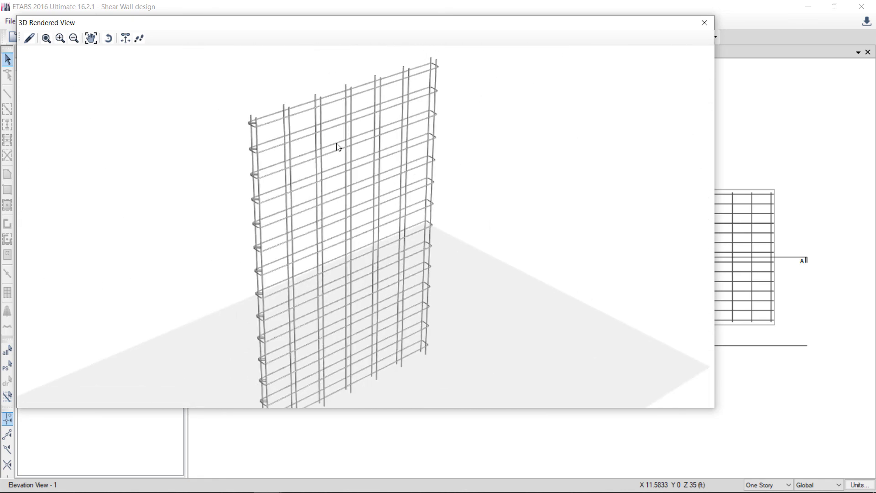
left_click_drag(469, 27, 519, 78)
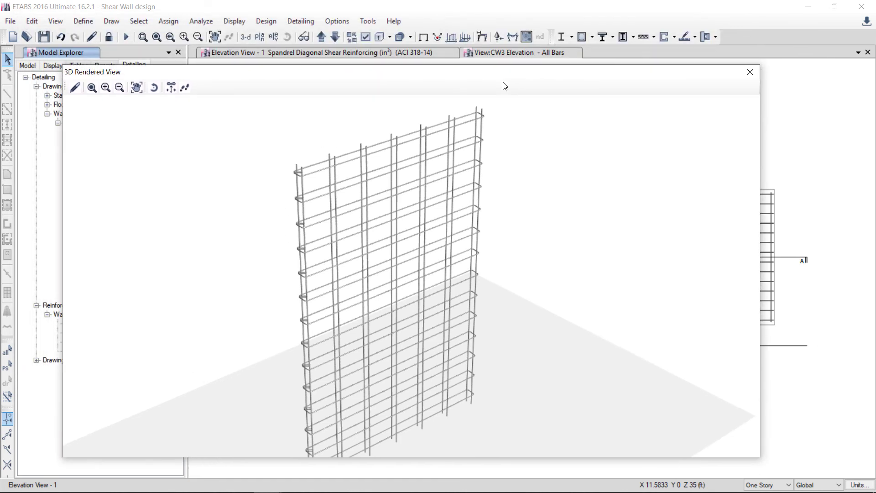